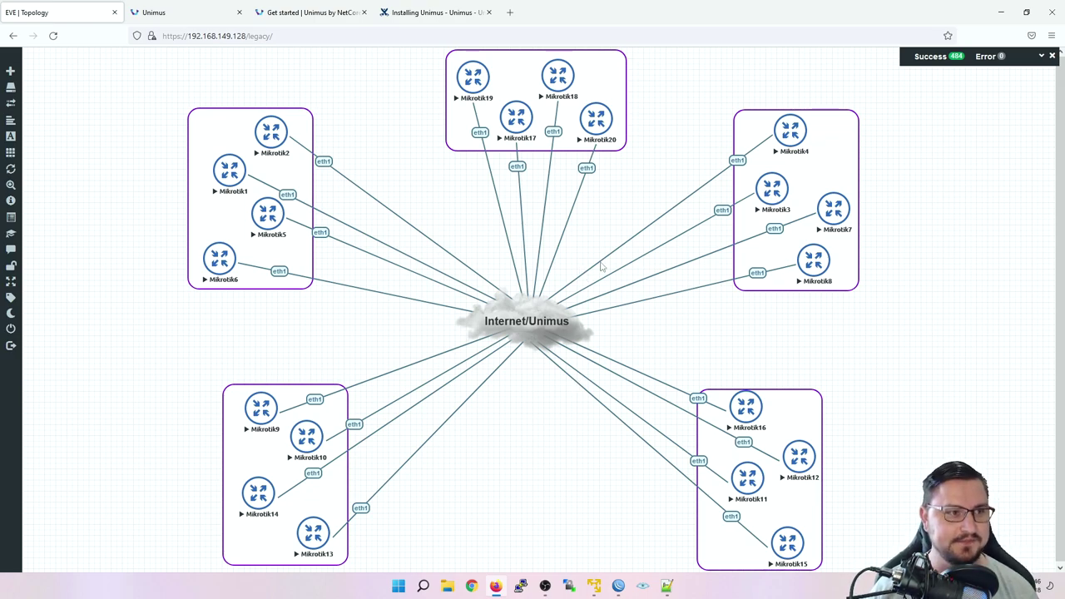
# Step: Go to Unimus's Mass config push page and start a new preset
pyautogui.click(154, 12)
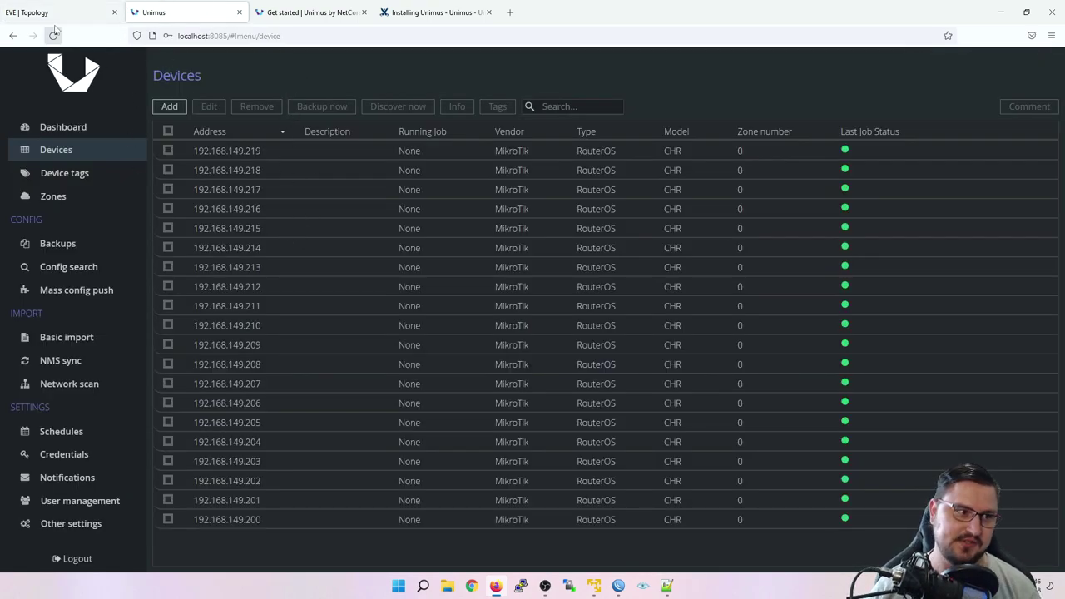
pyautogui.click(83, 290)
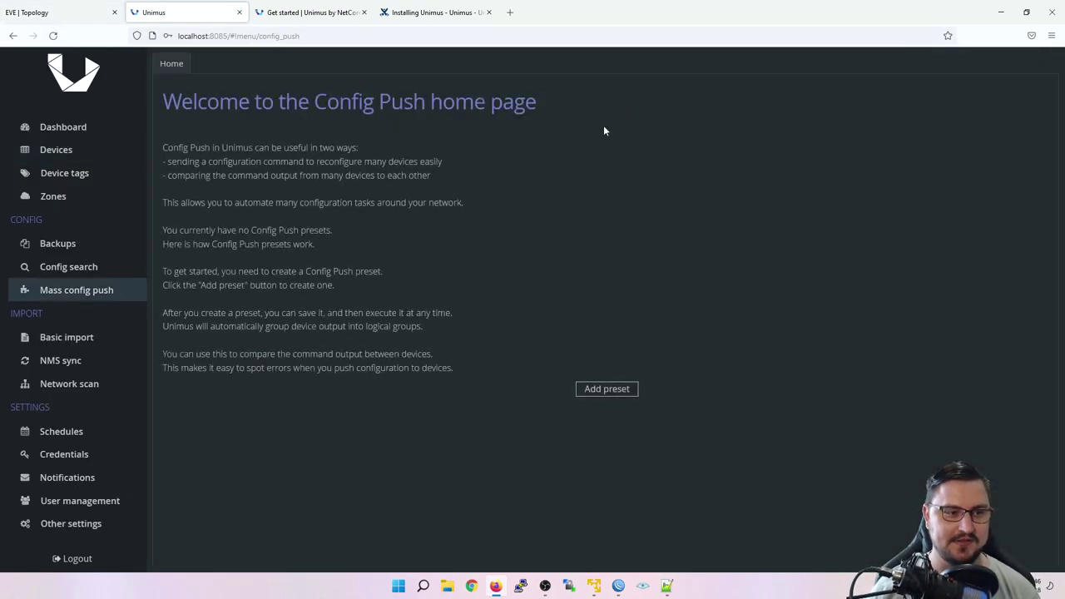
pyautogui.click(635, 390)
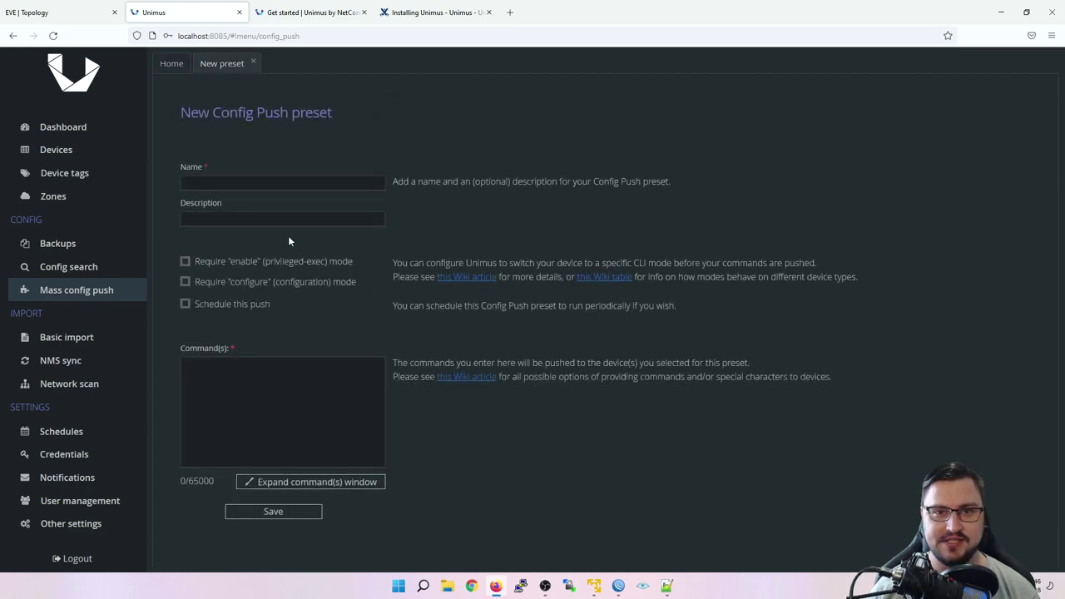
# Step: Name the preset 'VLANs' and bring up the enlarged commands editor
pyautogui.click(257, 181)
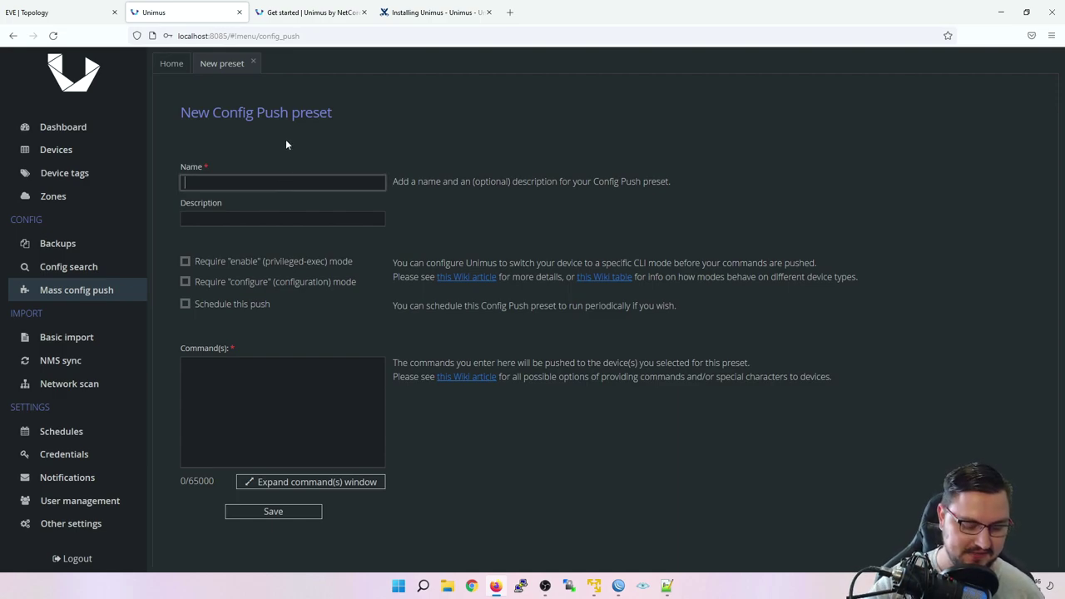
pyautogui.write('VM')
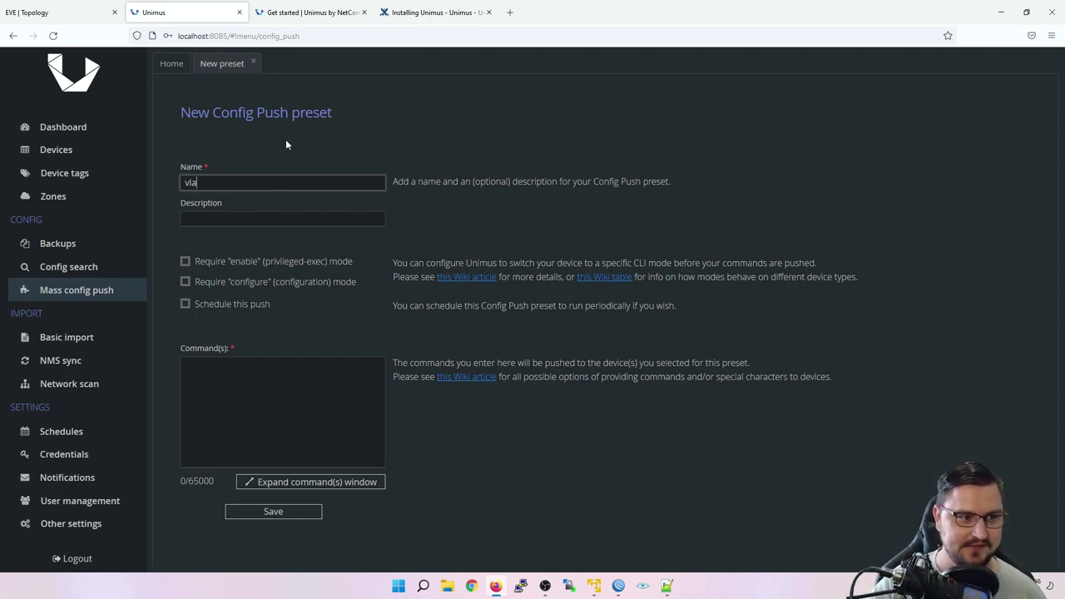
pyautogui.press('BackSpace')
pyautogui.press('BackSpace')
pyautogui.write('VLANs')
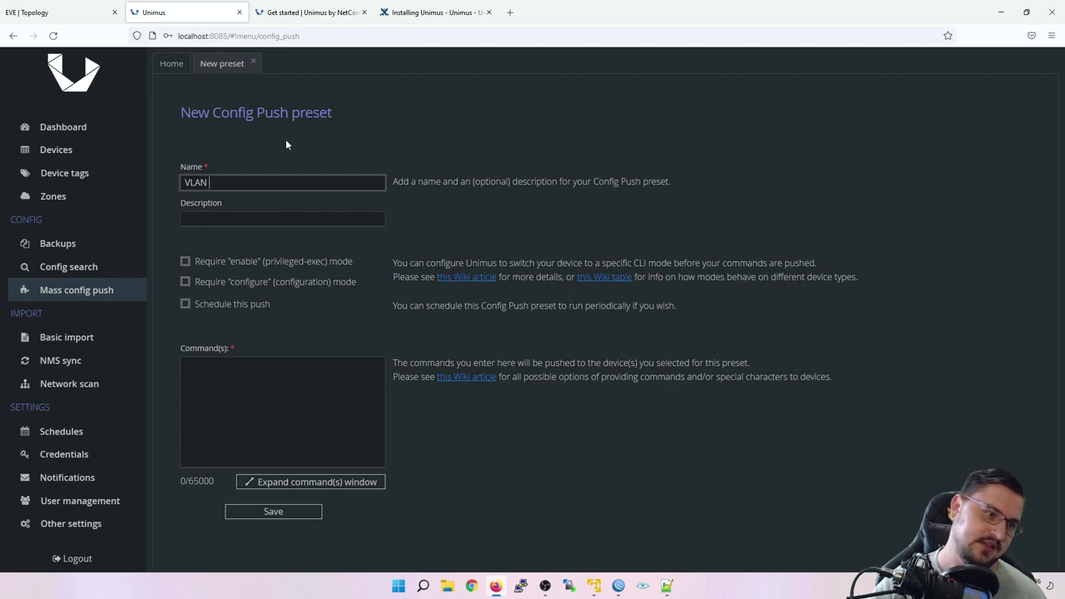
pyautogui.press('Tab')
pyautogui.press('Tab')
pyautogui.click(371, 429)
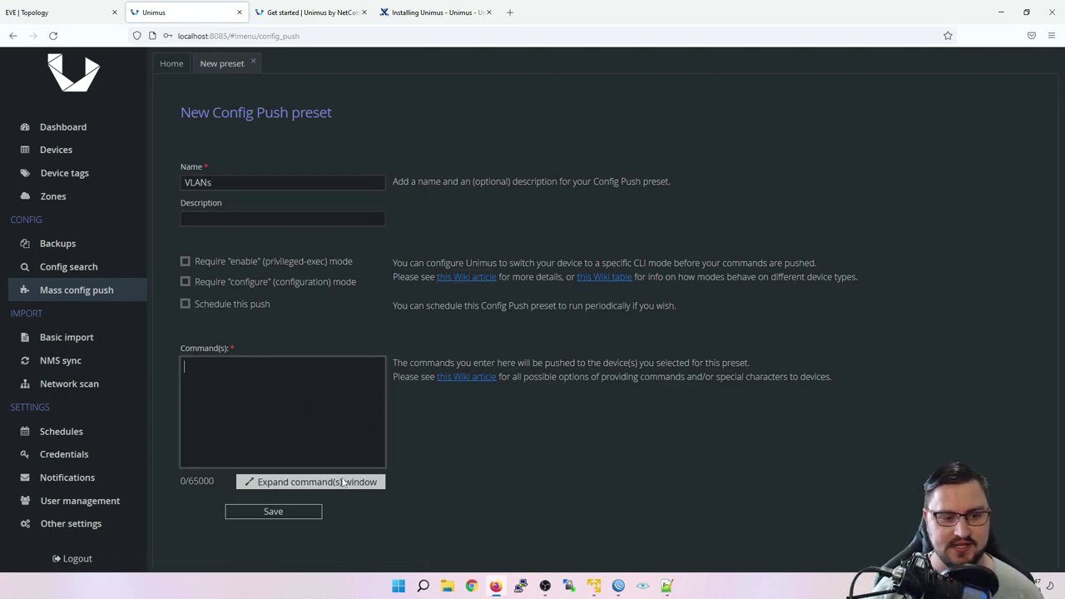
pyautogui.click(312, 482)
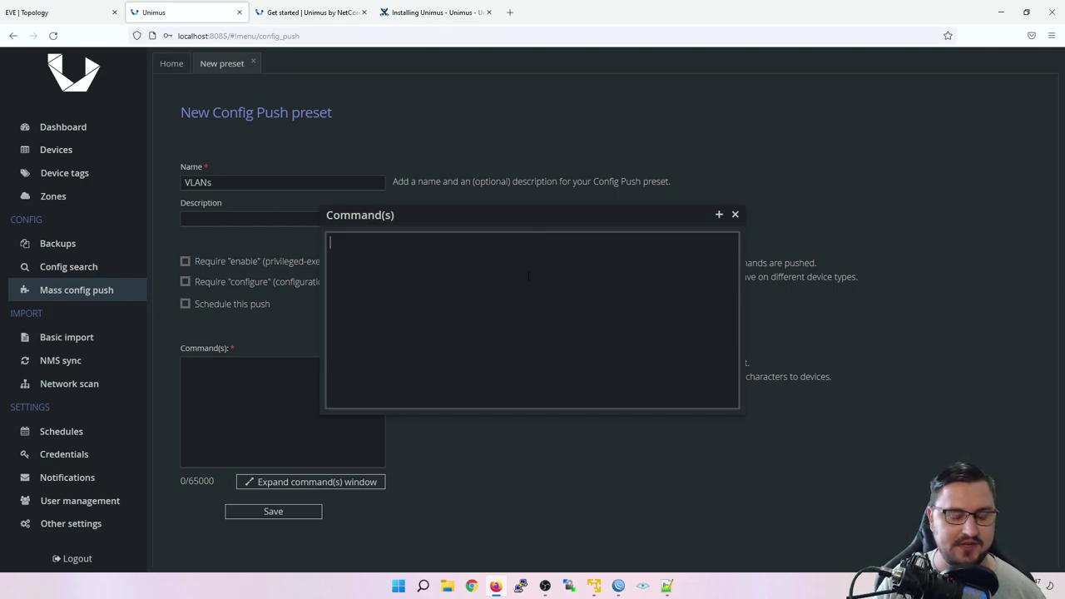
# Step: Enter a ':for x from 10 to 20' loop adding vlan-id $x named VLAN_$x on ether4
pyautogui.write(':loca')
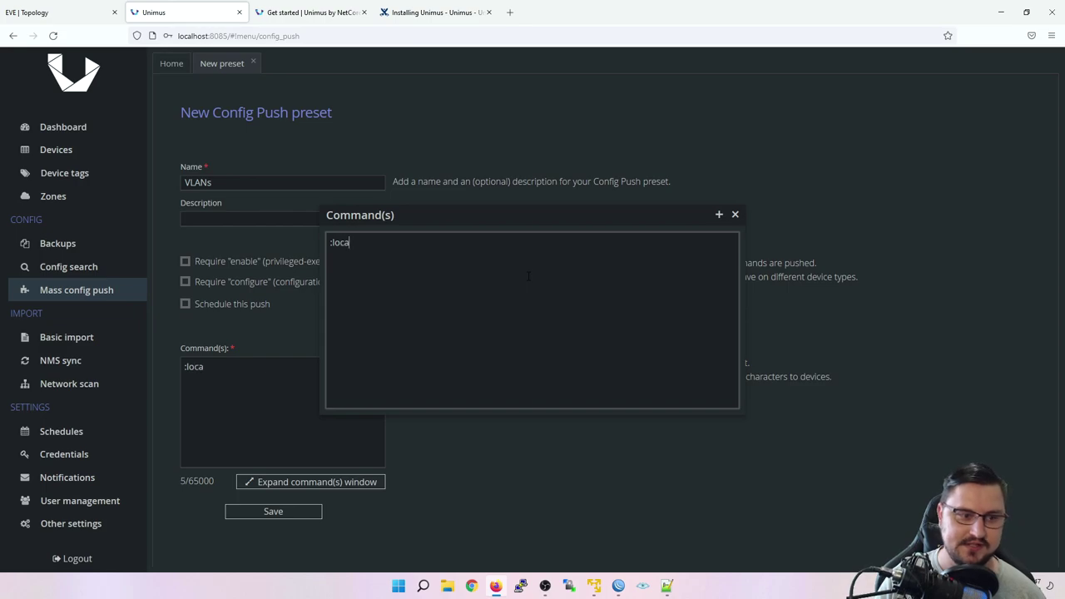
pyautogui.write('l x')
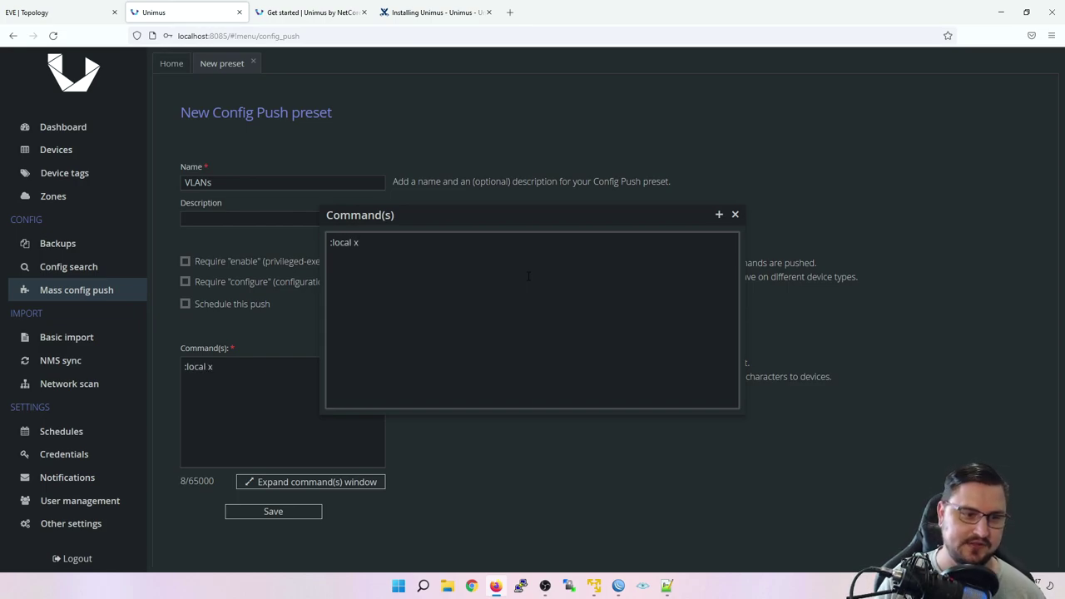
pyautogui.write(':')
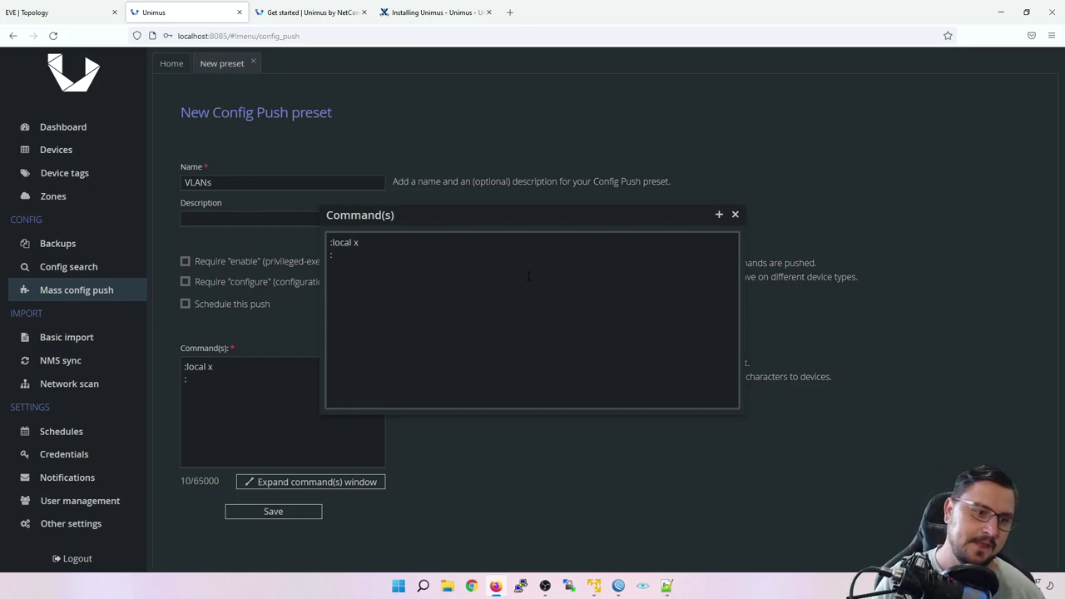
pyautogui.write('for x from ')
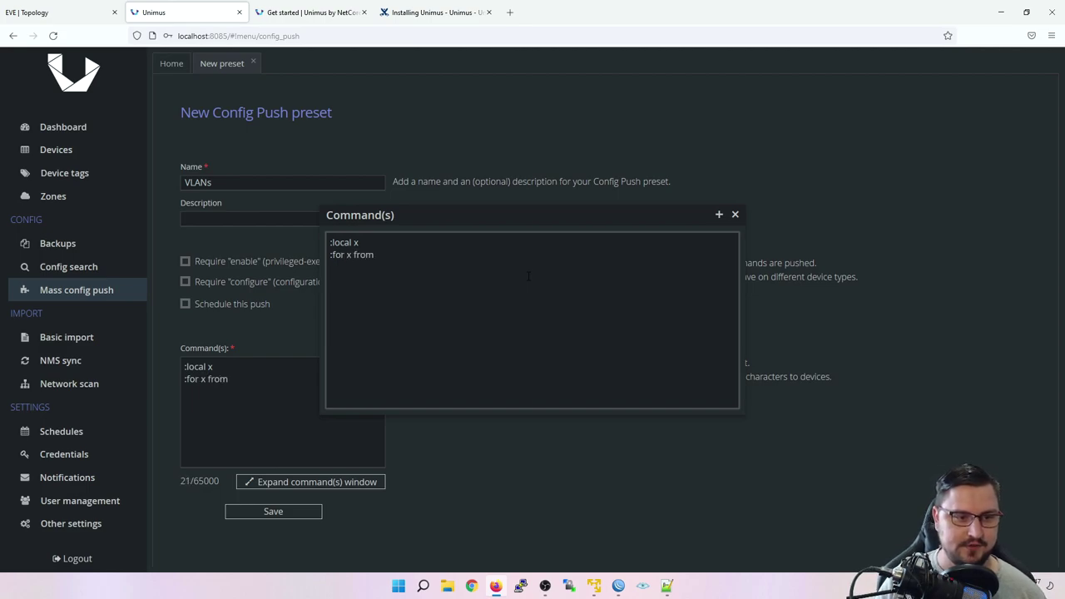
pyautogui.write('10 to 20')
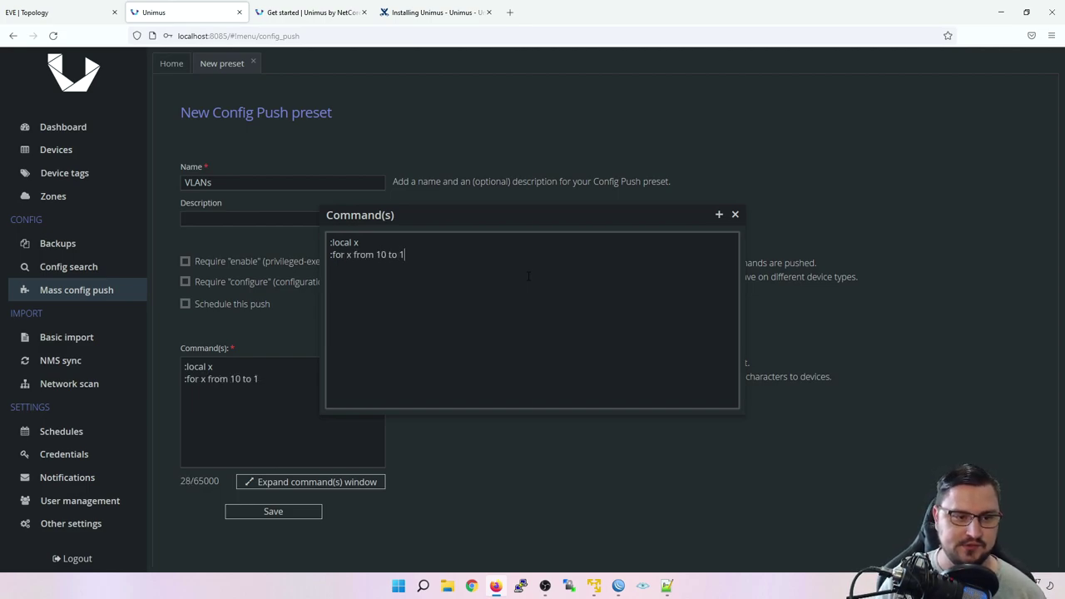
pyautogui.write(' d=')
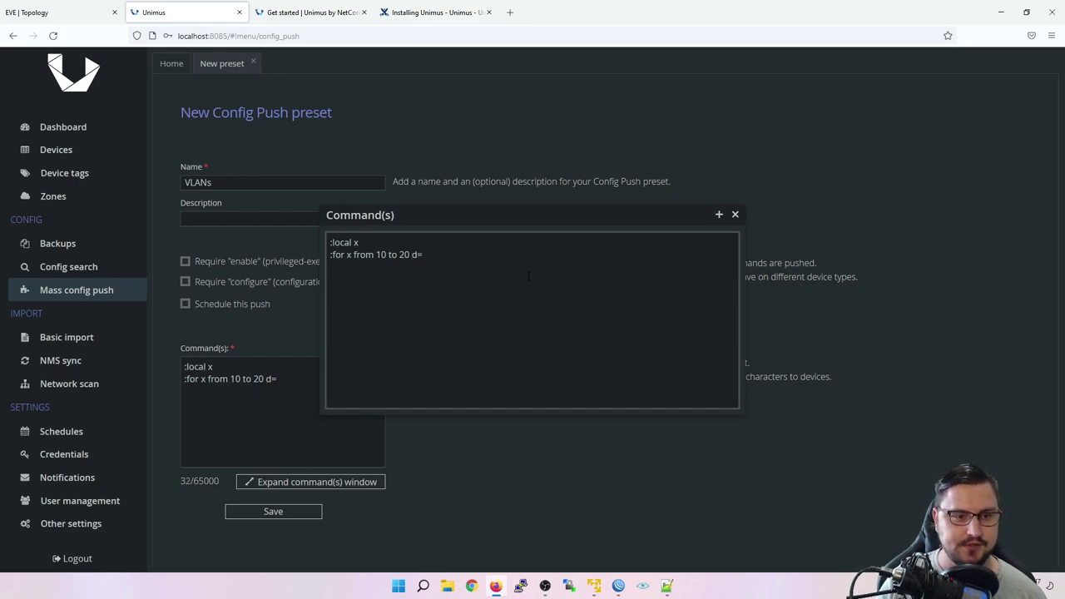
pyautogui.write('o')
pyautogui.write('{}')
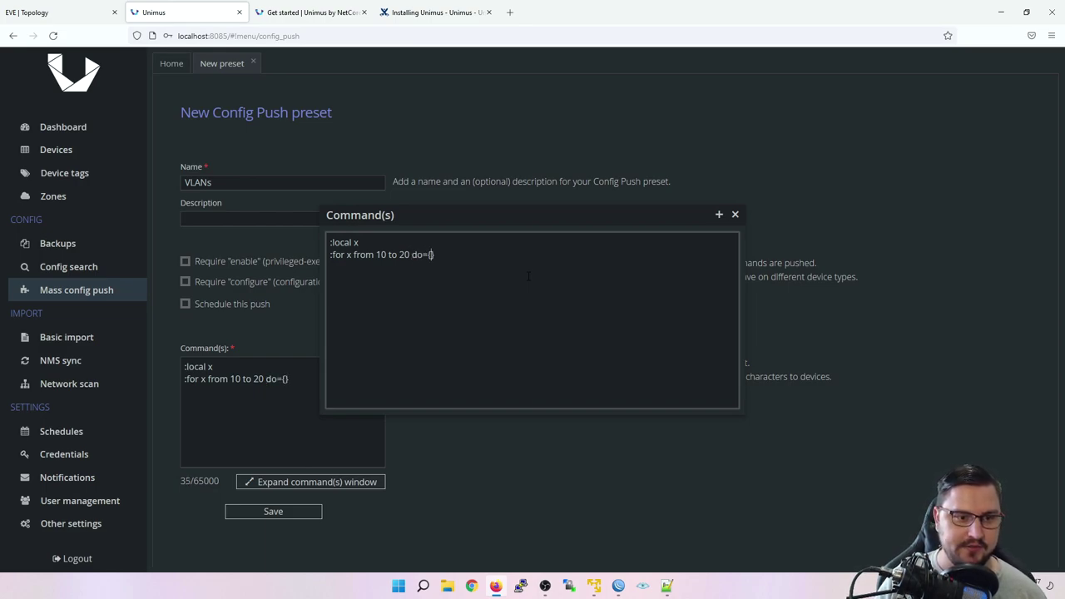
pyautogui.write('/interface vlan ad')
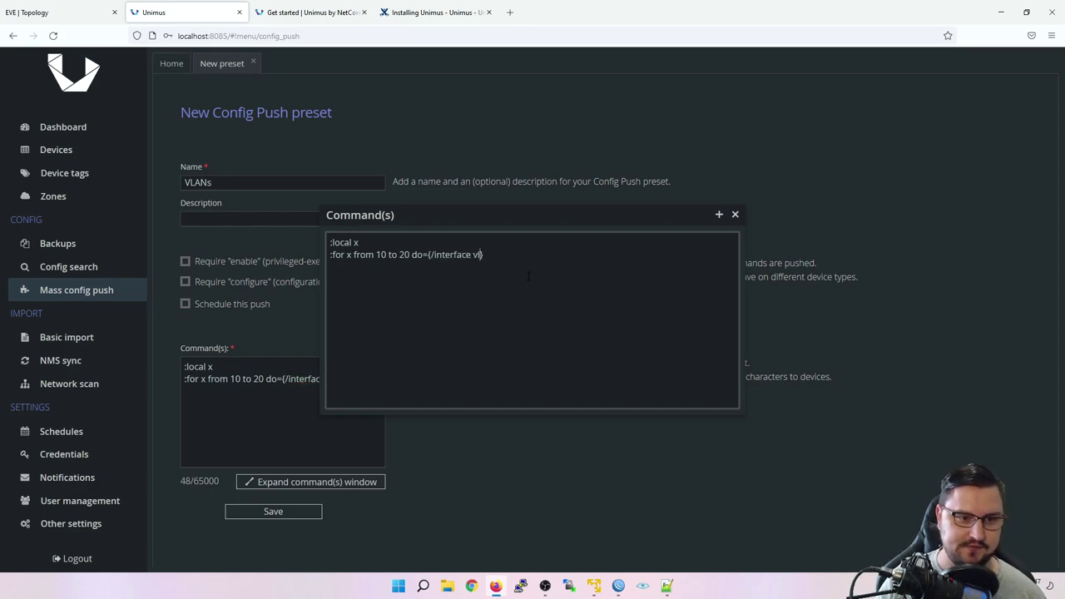
pyautogui.write('d ')
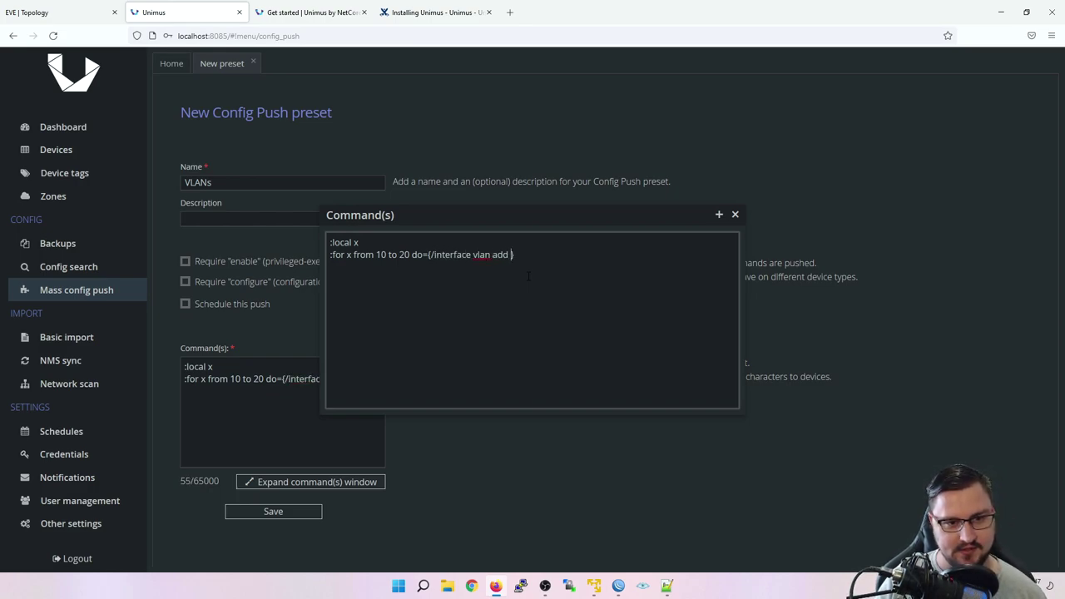
pyautogui.write('vlani')
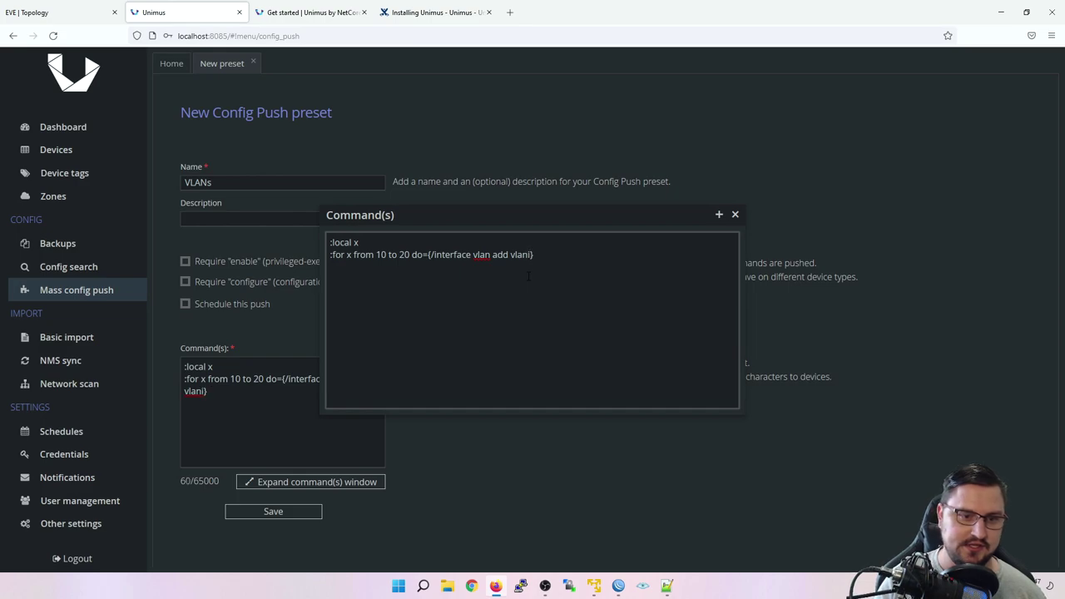
pyautogui.press('BackSpace')
pyautogui.write('-id')
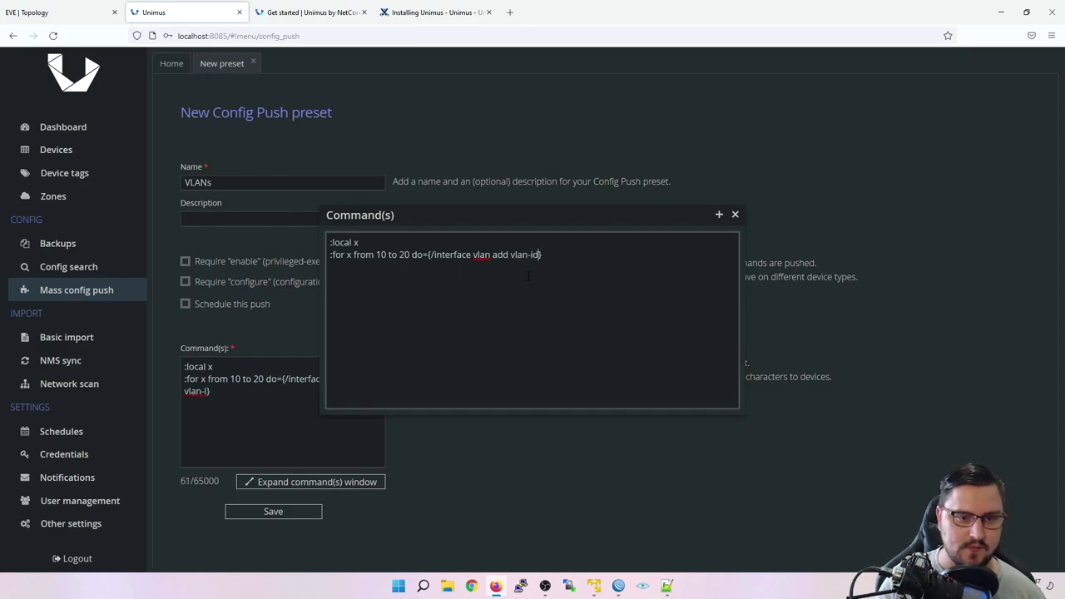
pyautogui.write('=')
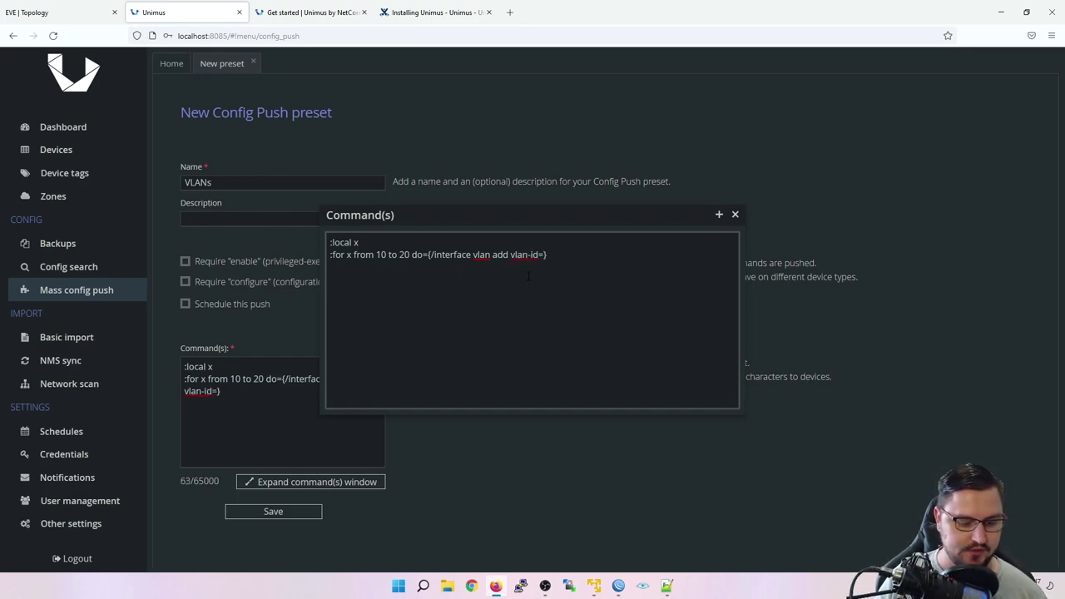
pyautogui.write('$x')
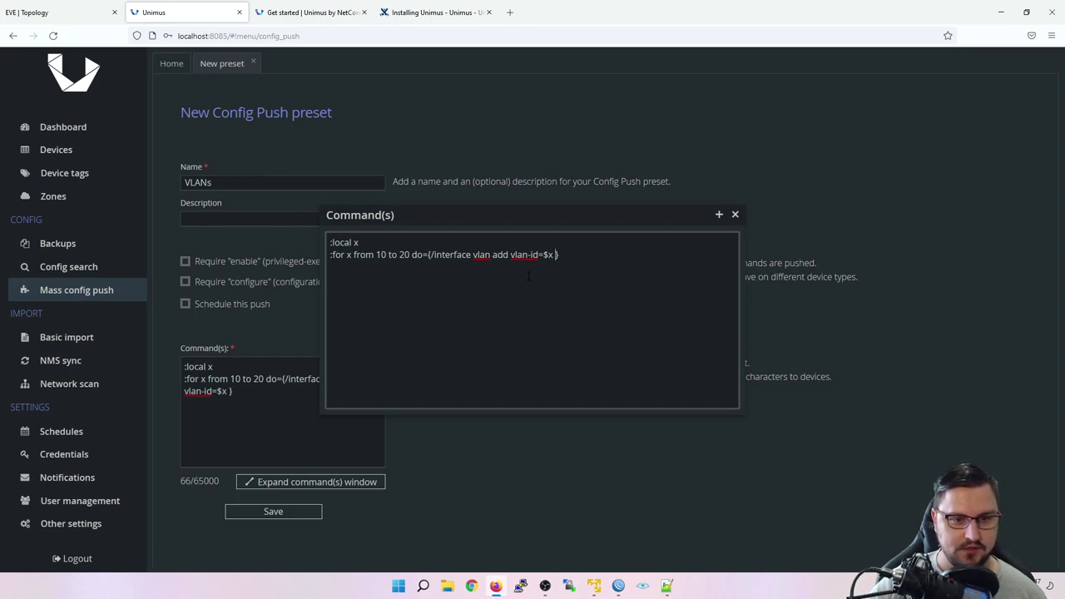
pyautogui.write('name=')
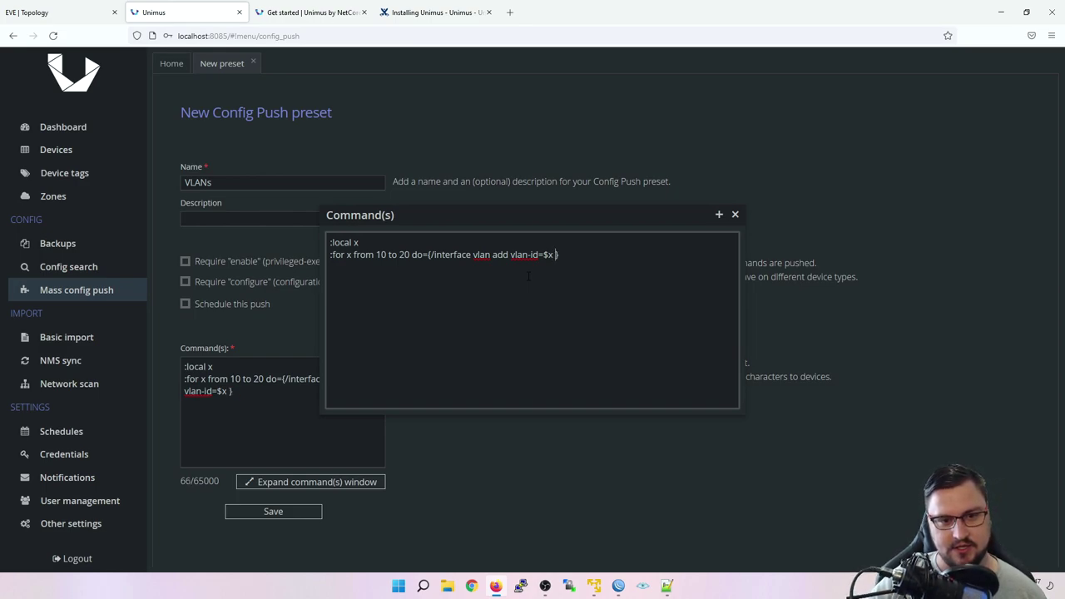
pyautogui.write('""')
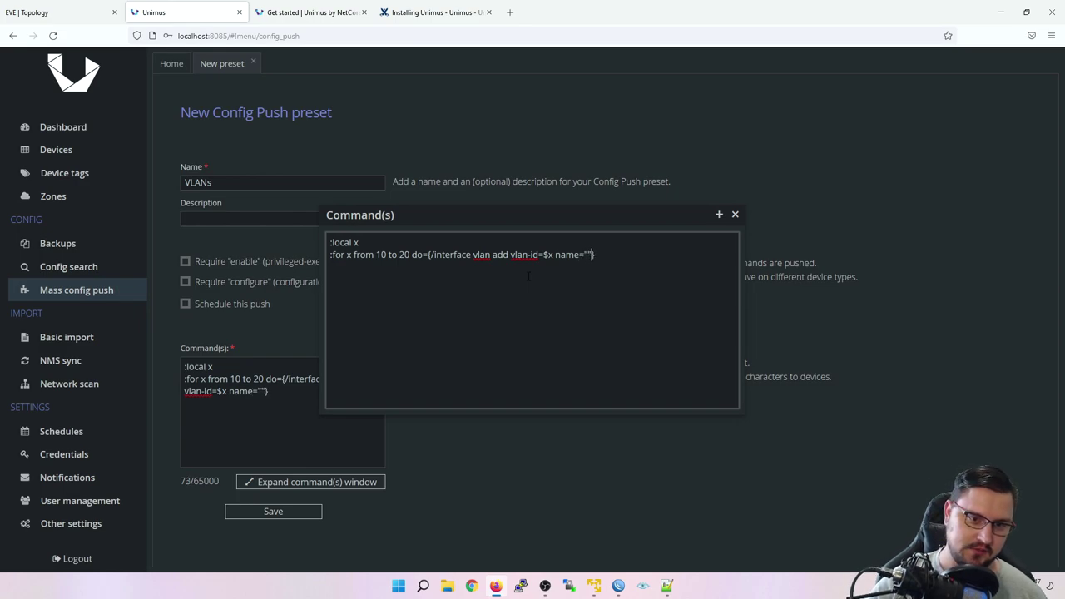
pyautogui.write('VLAN_')
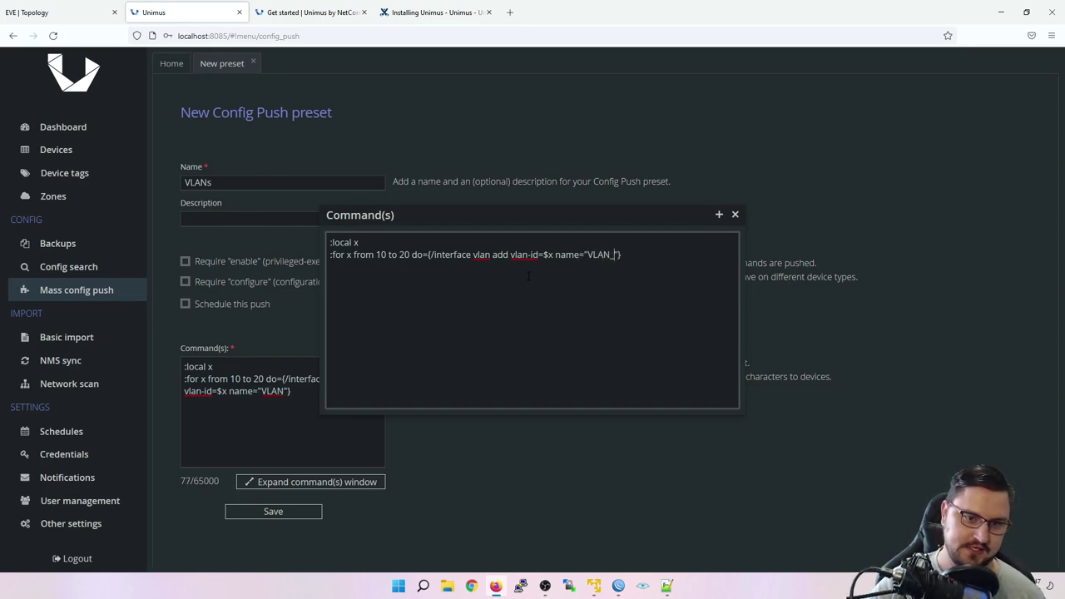
pyautogui.write('$x')
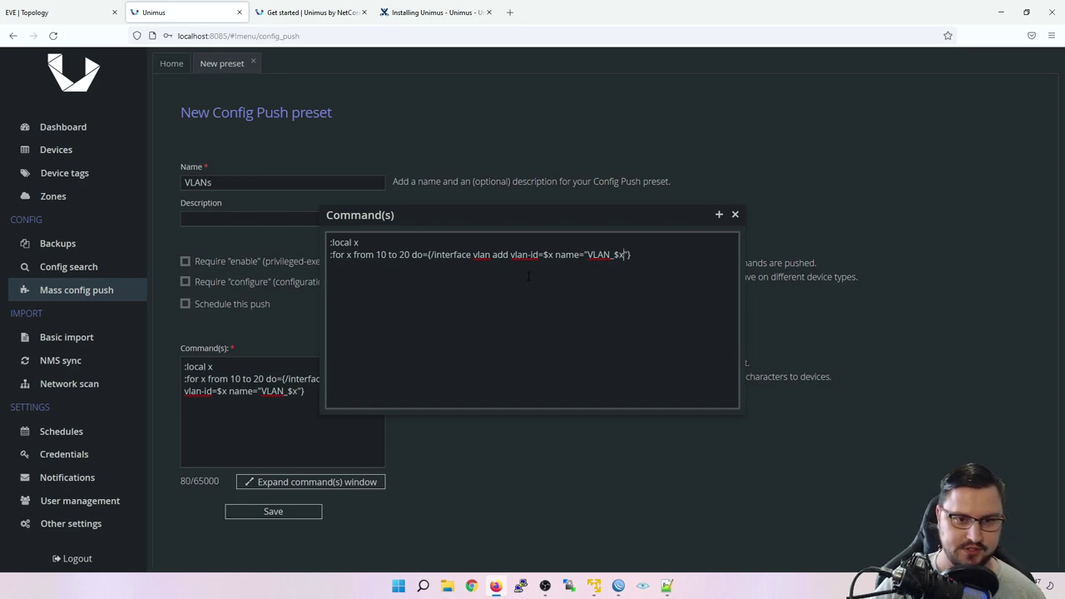
pyautogui.press('Right')
pyautogui.write('interface')
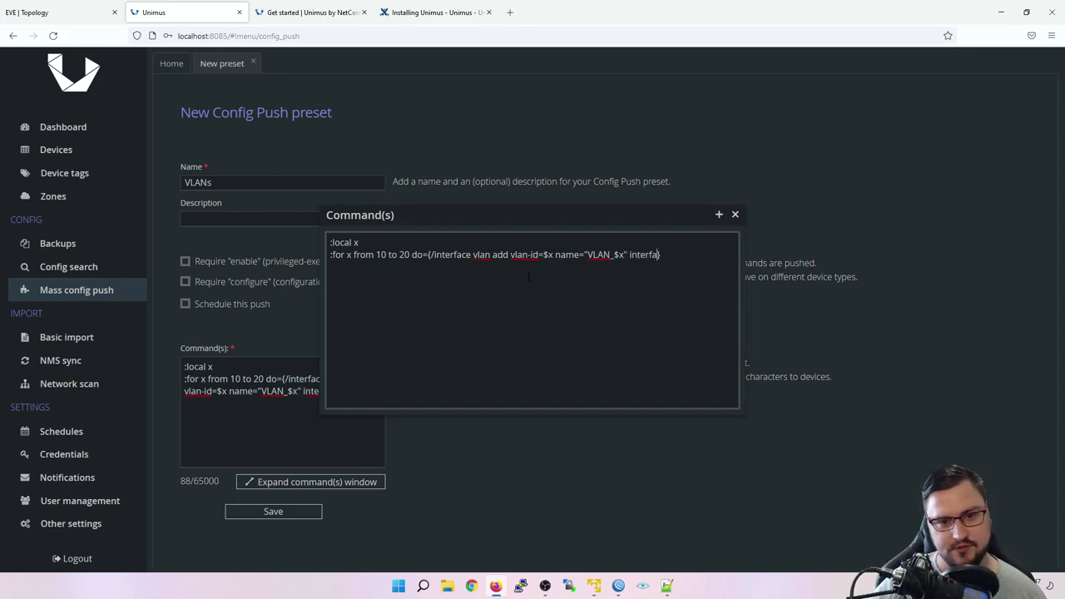
pyautogui.write('=ether4')
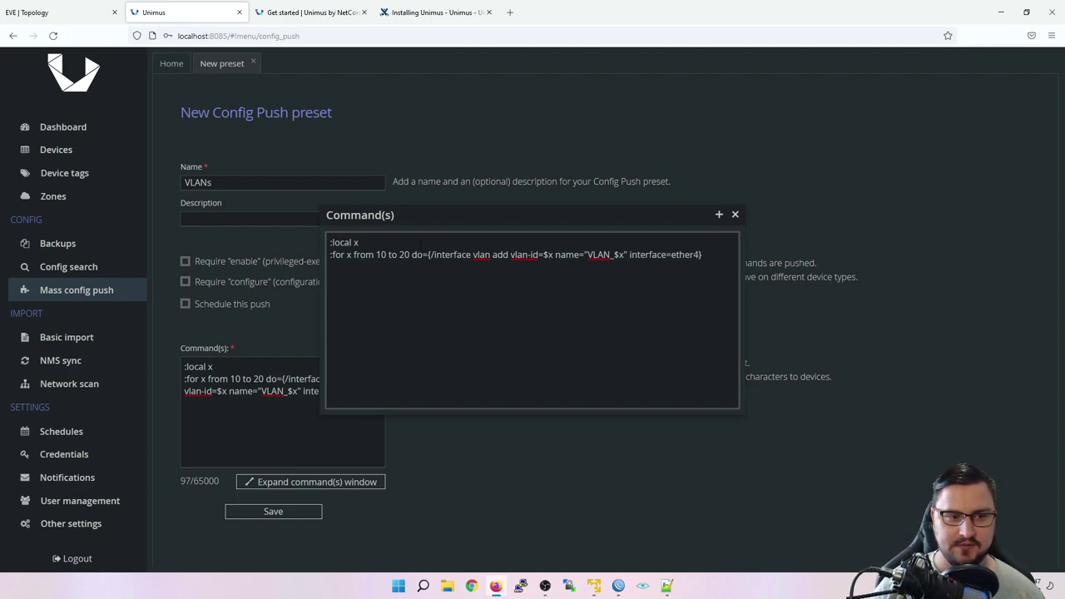
pyautogui.click(735, 216)
# Step: Close the editor, save the VLANs preset and reopen it
pyautogui.click(735, 216)
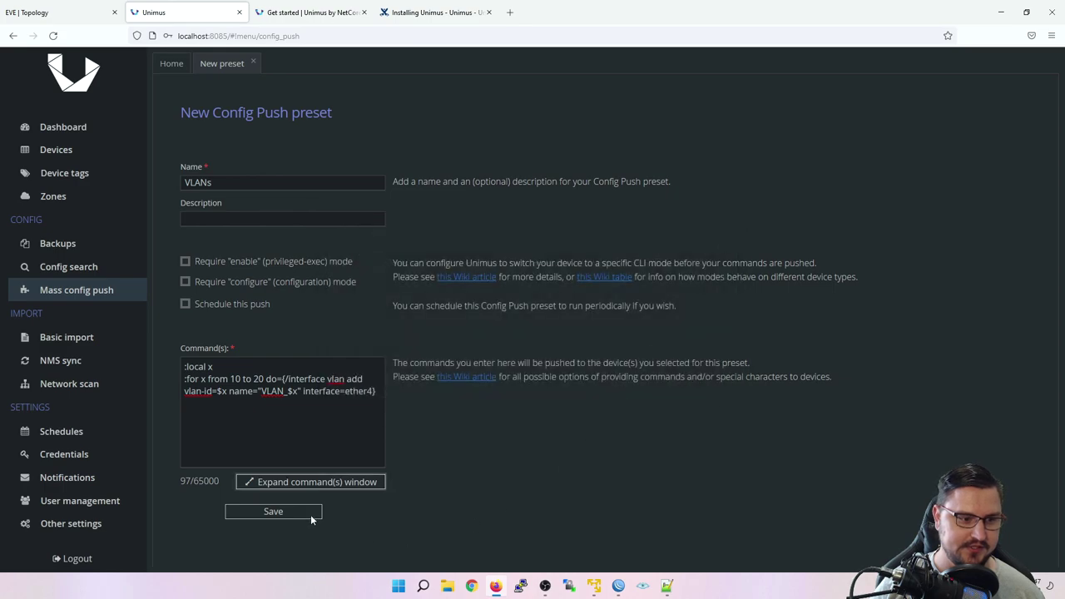
pyautogui.click(308, 513)
pyautogui.click(271, 226)
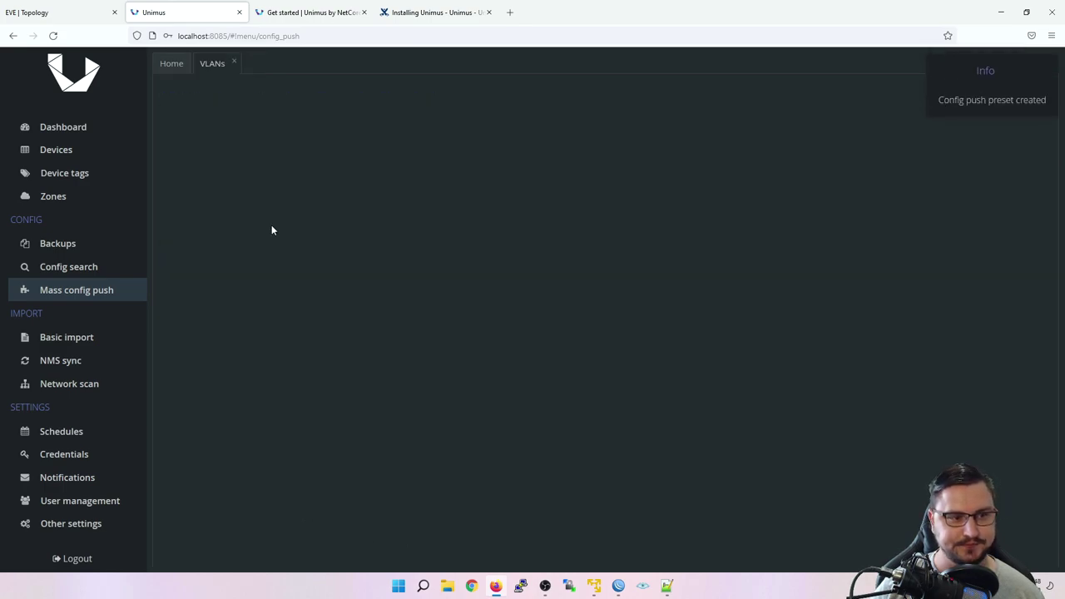
# Step: Add all 20 MikroTik devices as push targets and close the targets dialog
pyautogui.click(562, 175)
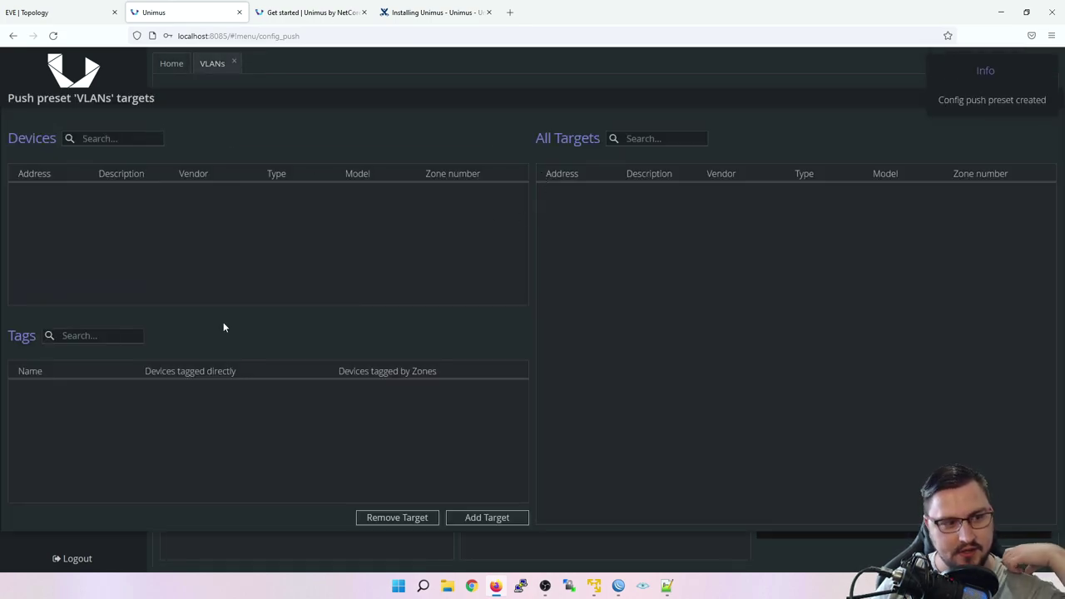
pyautogui.click(486, 518)
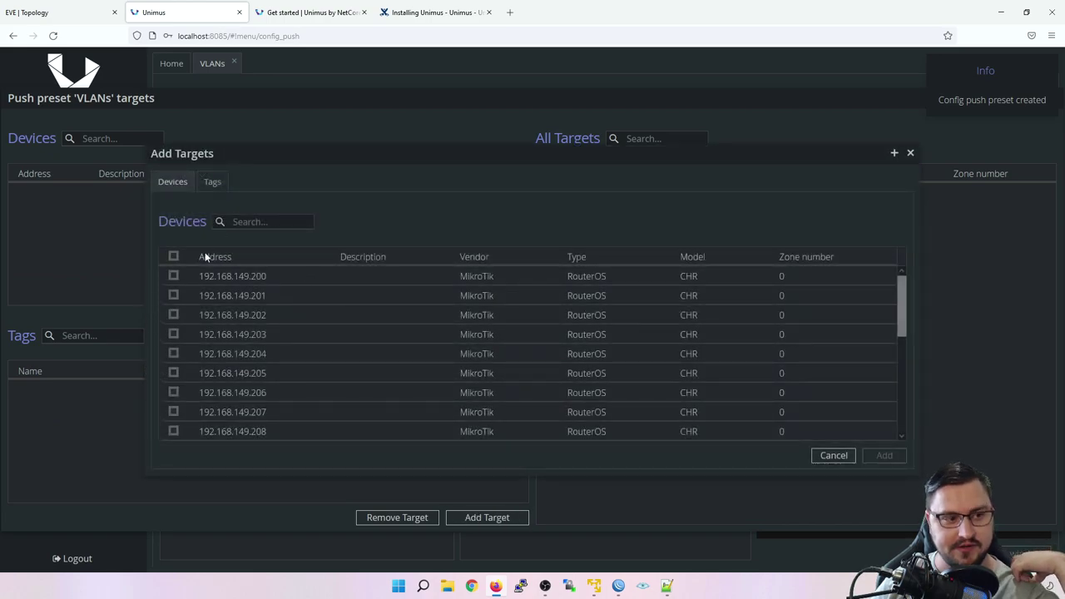
pyautogui.click(173, 256)
pyautogui.click(883, 454)
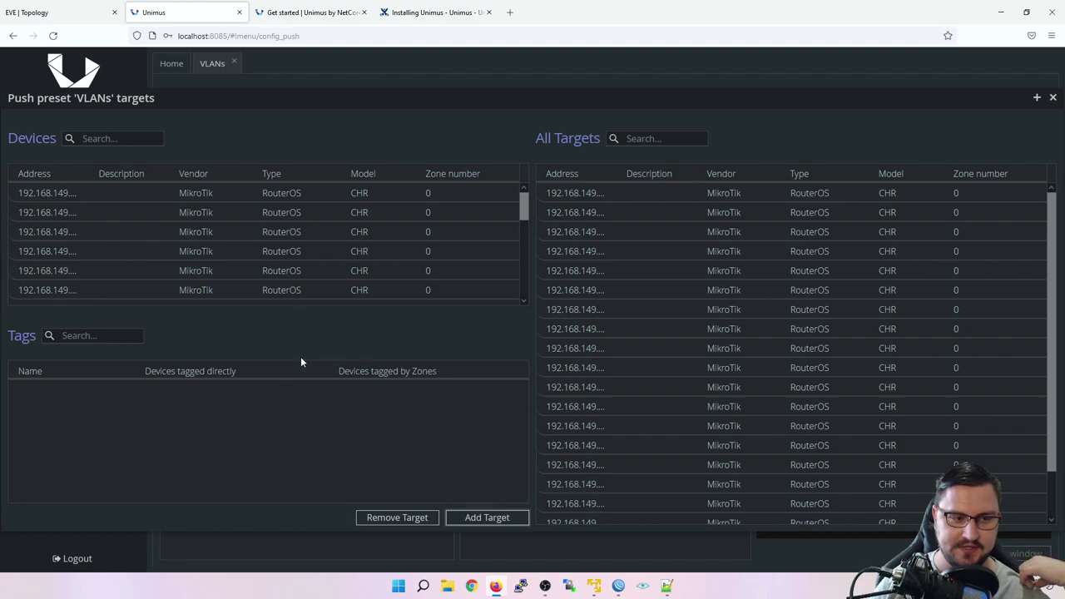
pyautogui.click(1052, 98)
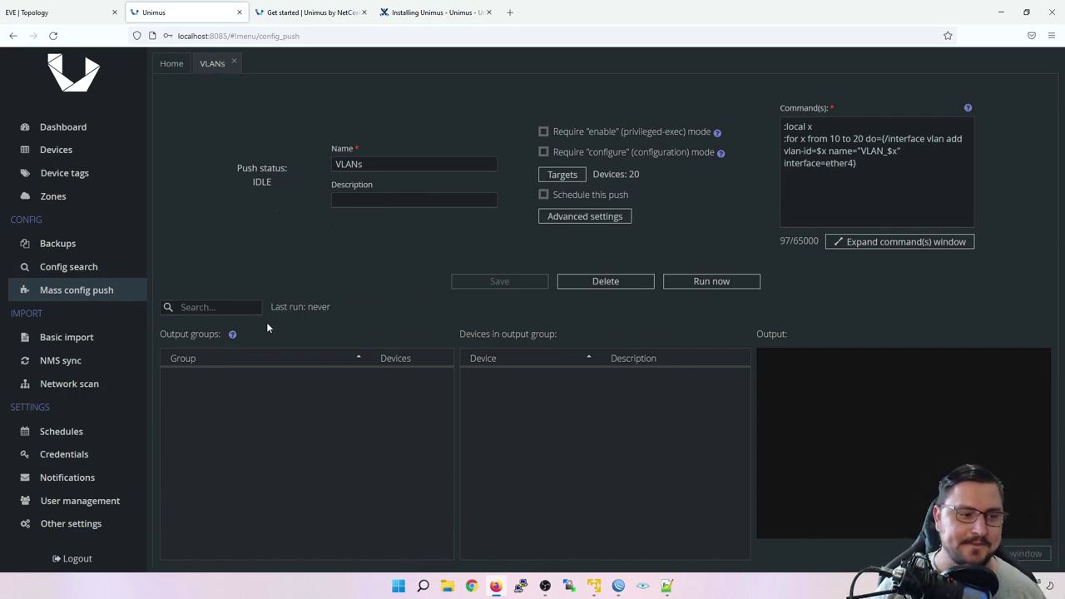
# Step: Run the VLANs push now and check the devices' last job status
pyautogui.click(684, 284)
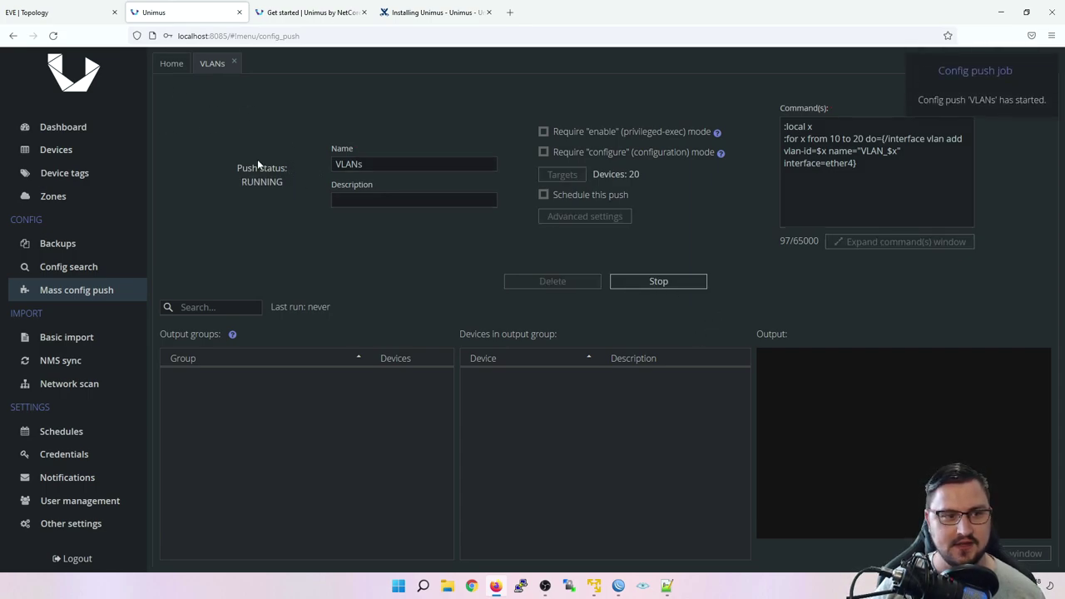
pyautogui.click(71, 149)
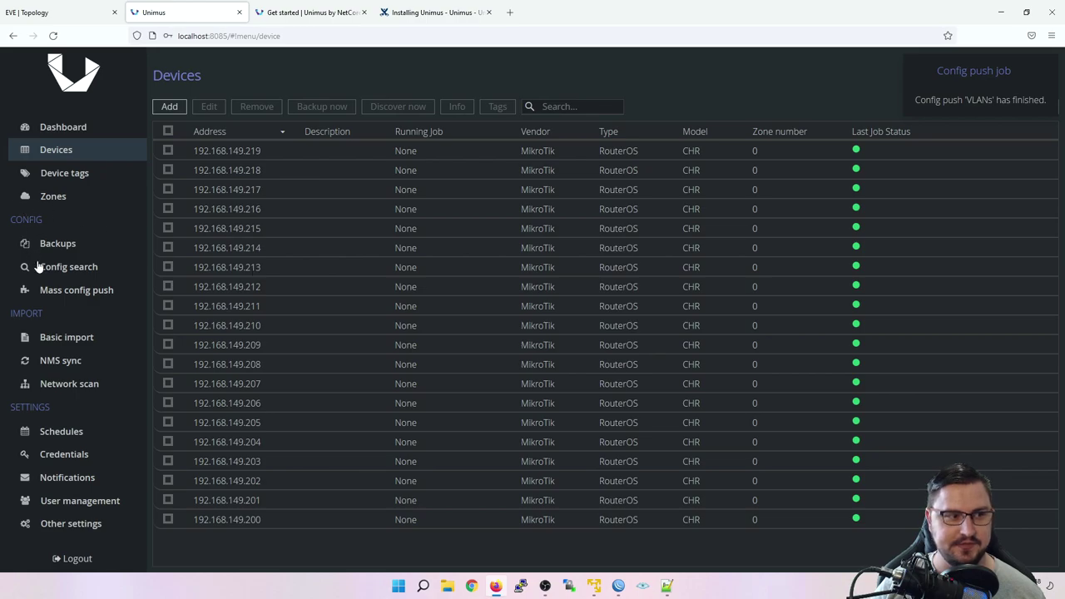
pyautogui.click(76, 292)
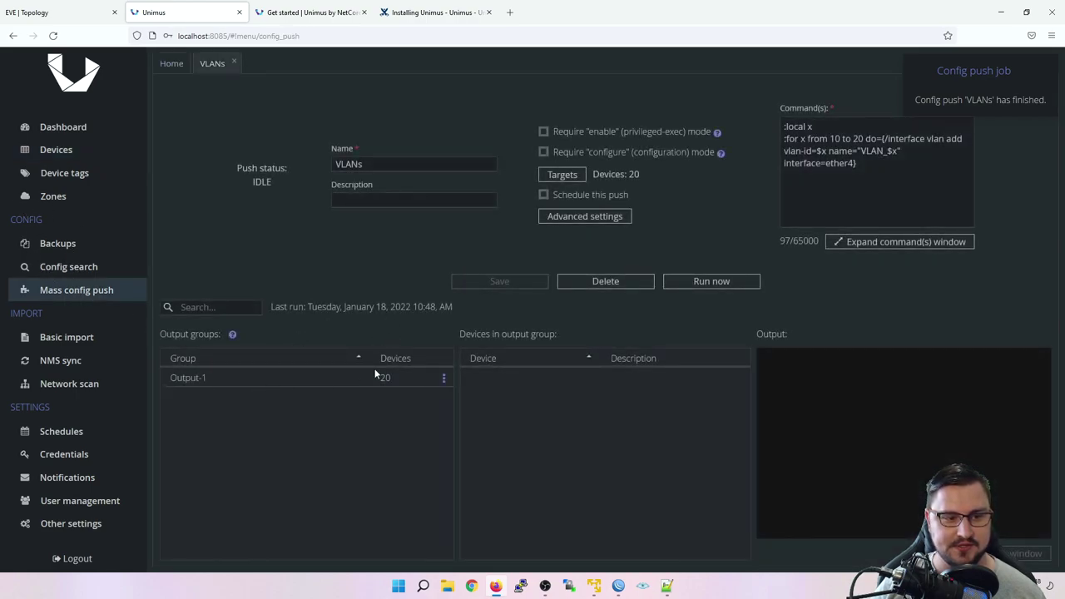
# Step: Review the Output-1 device list sorted descending, then bring up the EVE-NG topology
pyautogui.click(317, 378)
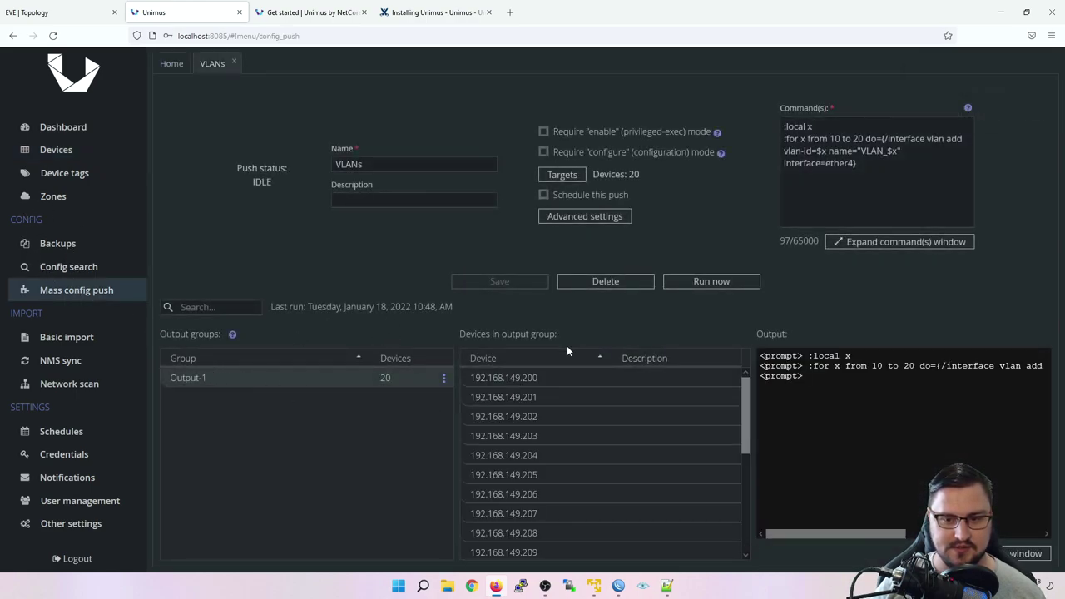
pyautogui.click(520, 366)
pyautogui.moveTo(526, 378); pyautogui.dragTo(532, 429)
pyautogui.click(41, 11)
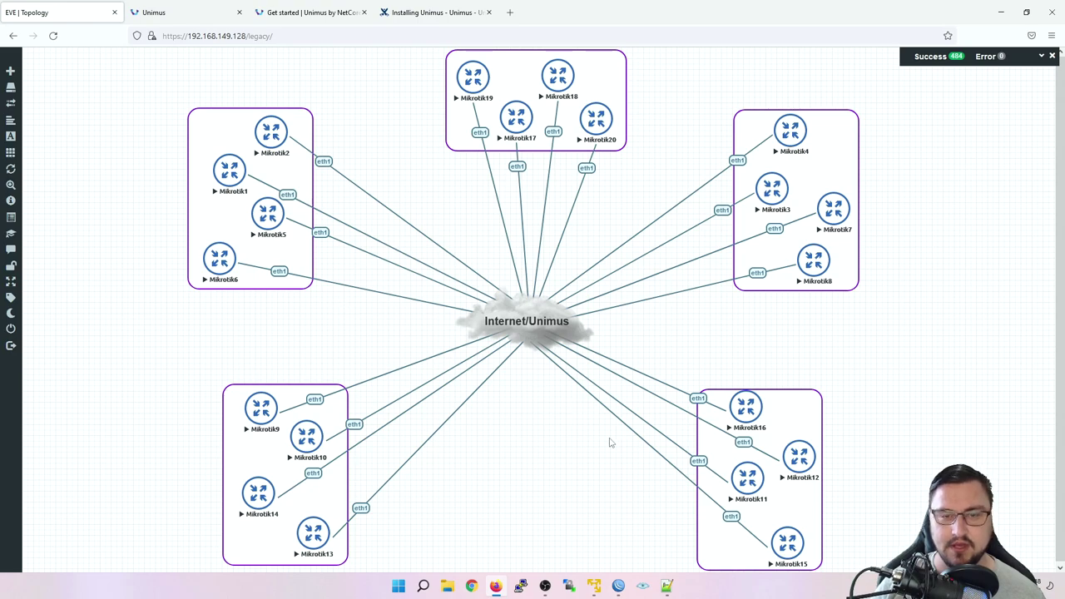
# Step: Log in to Mikrotik1's telnet console as admin and run 'interface vlan print'
pyautogui.click(239, 177)
pyautogui.press('Return')
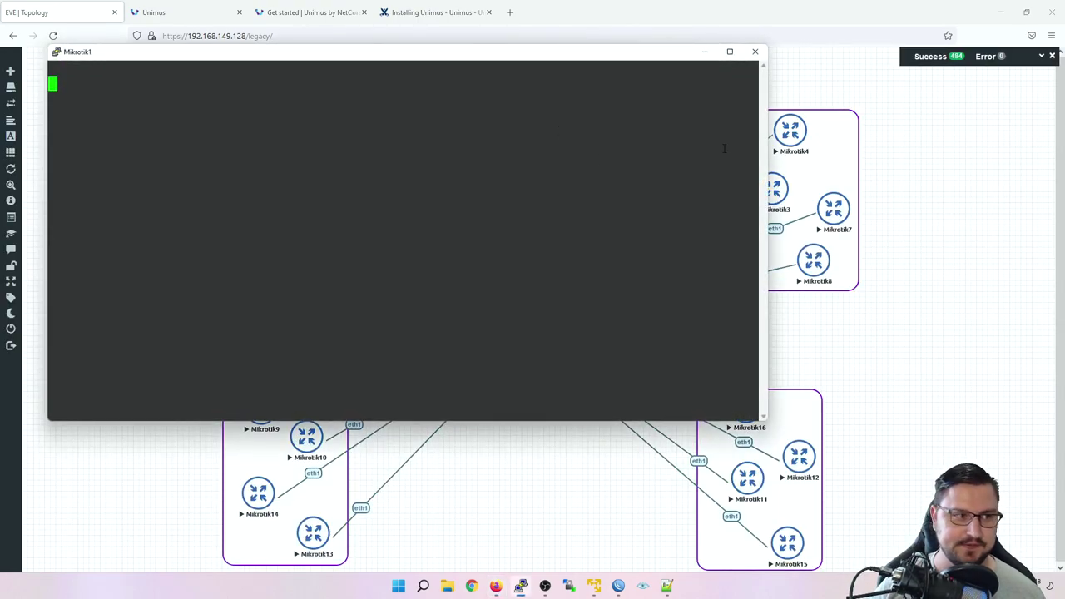
pyautogui.write('admin')
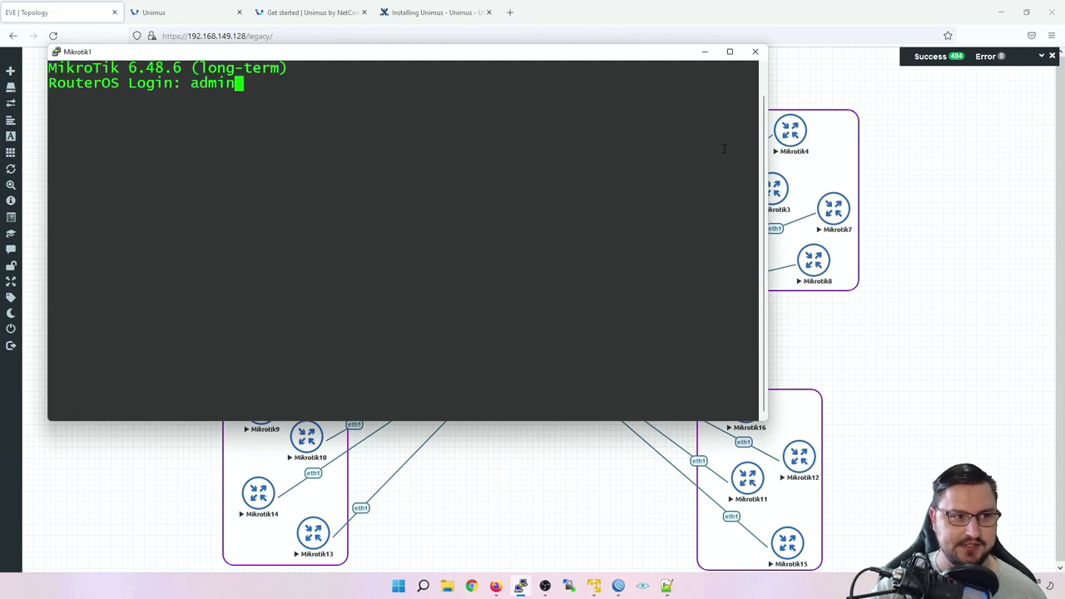
pyautogui.press('Return')
pyautogui.press('Return')
pyautogui.press('Return')
pyautogui.press('Return')
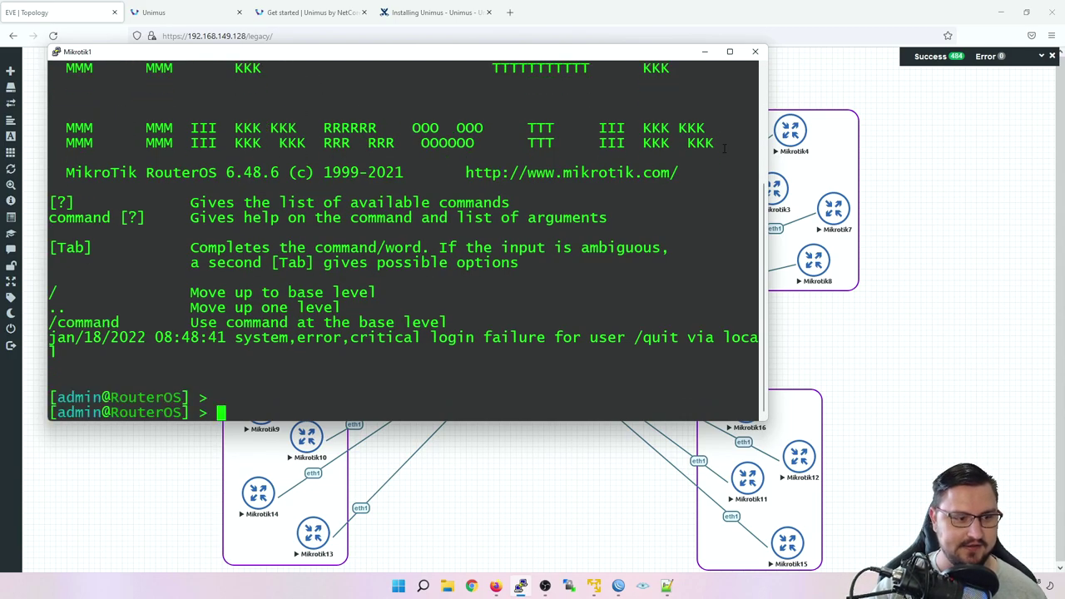
pyautogui.write('interface vlan print')
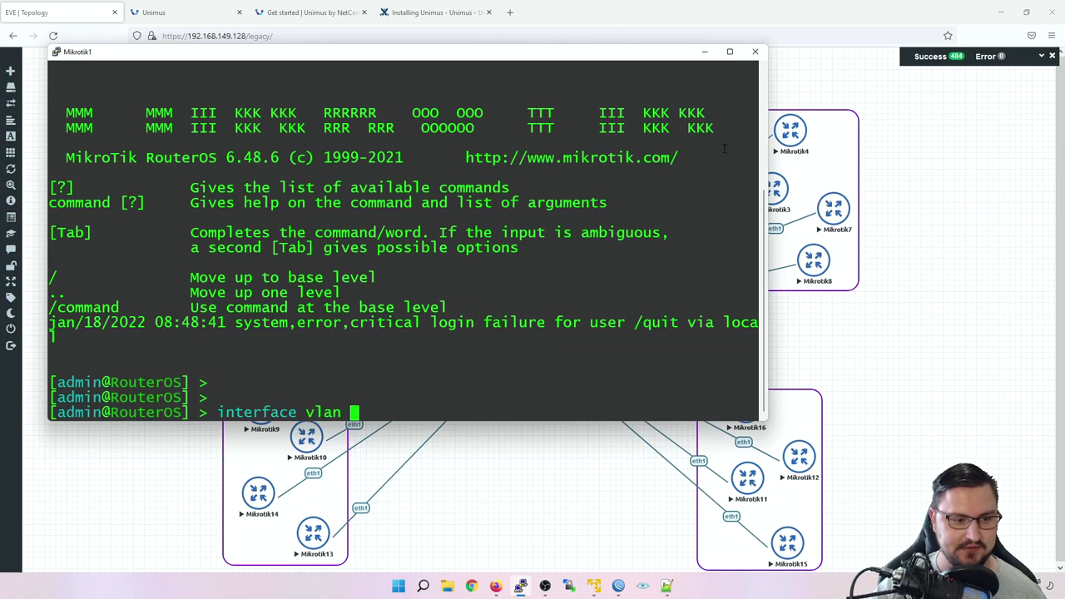
pyautogui.press('Return')
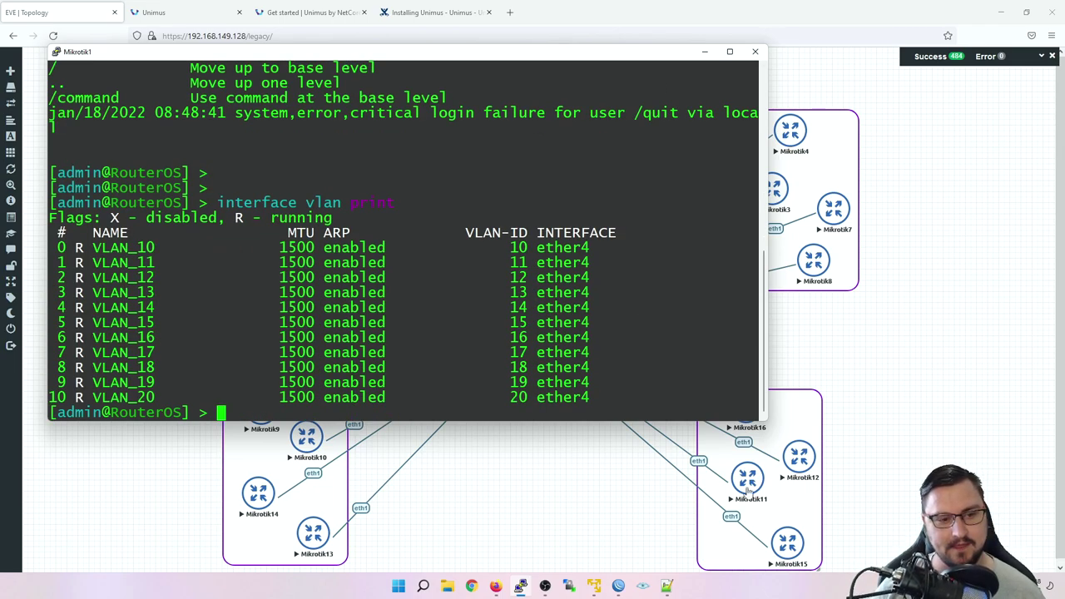
# Step: Check the VLAN_16–VLAN_20 rows, open Mikrotik11's console, and return to Unimus
pyautogui.moveTo(590, 398); pyautogui.dragTo(591, 322)
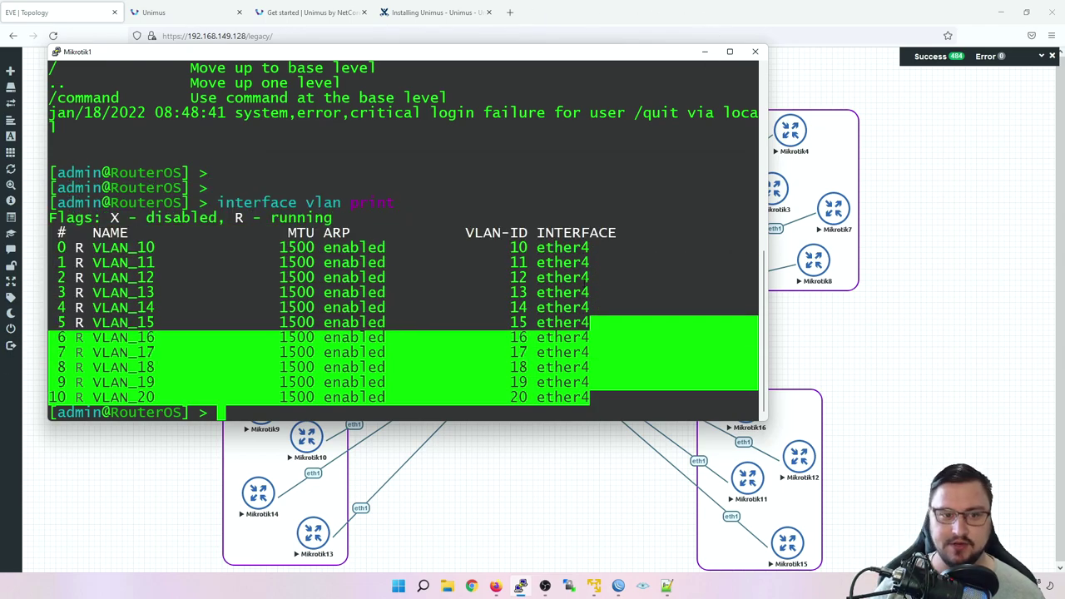
pyautogui.click(681, 64)
pyautogui.click(704, 52)
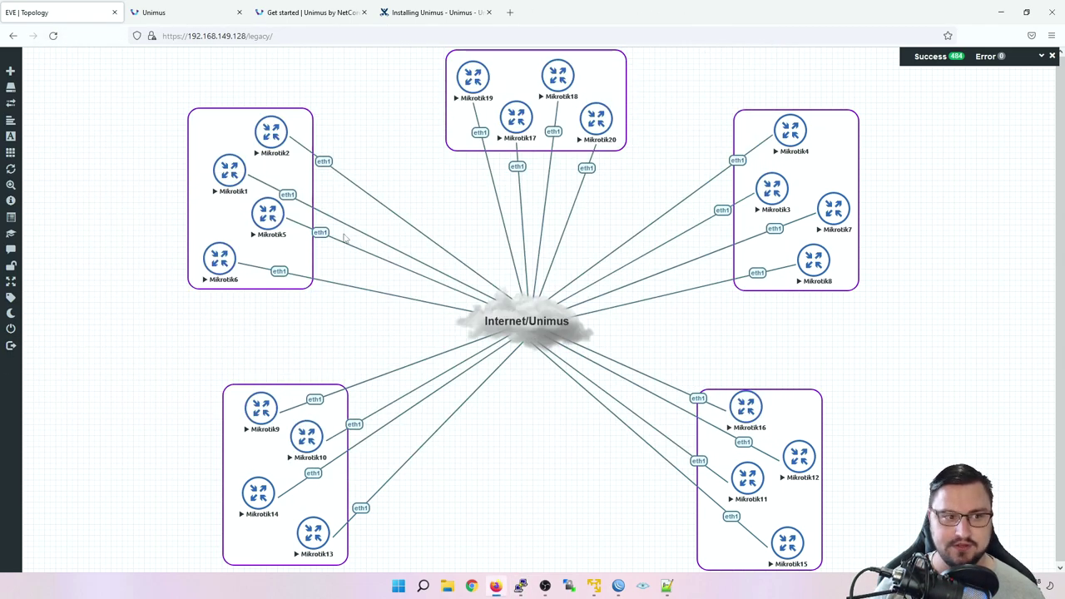
pyautogui.click(752, 493)
pyautogui.click(570, 118)
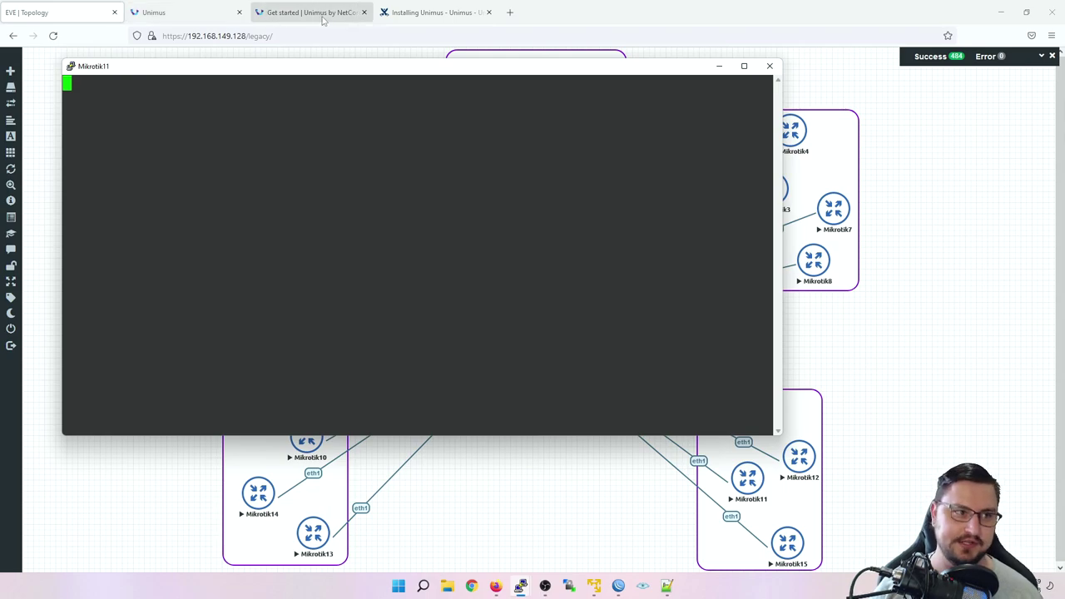
pyautogui.click(236, 20)
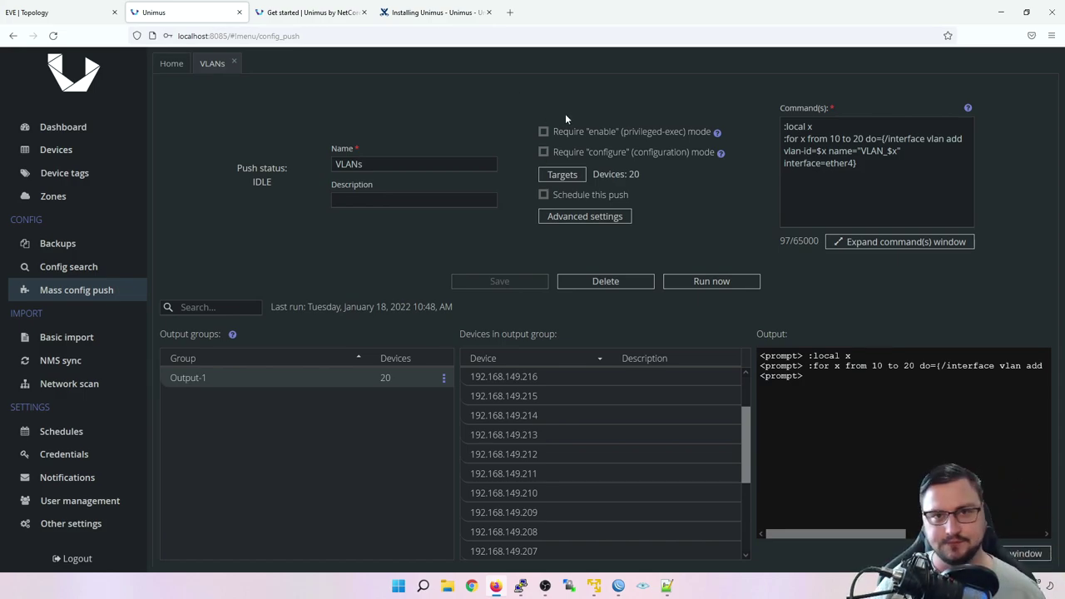
# Step: From the unimus.net home page, scroll down and open 'Get started using Unimus'
pyautogui.click(314, 13)
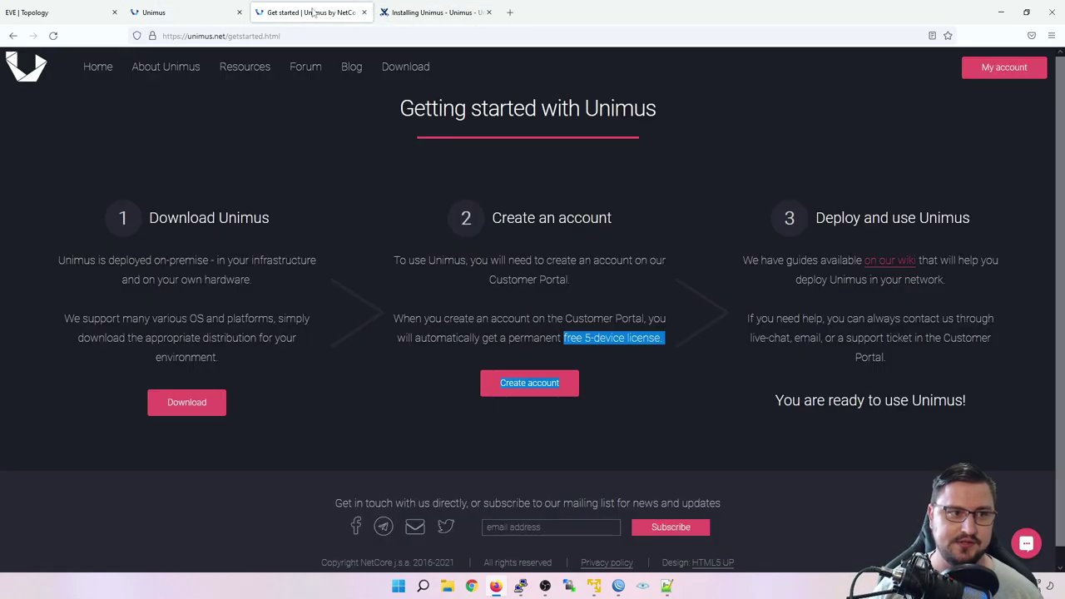
pyautogui.click(98, 66)
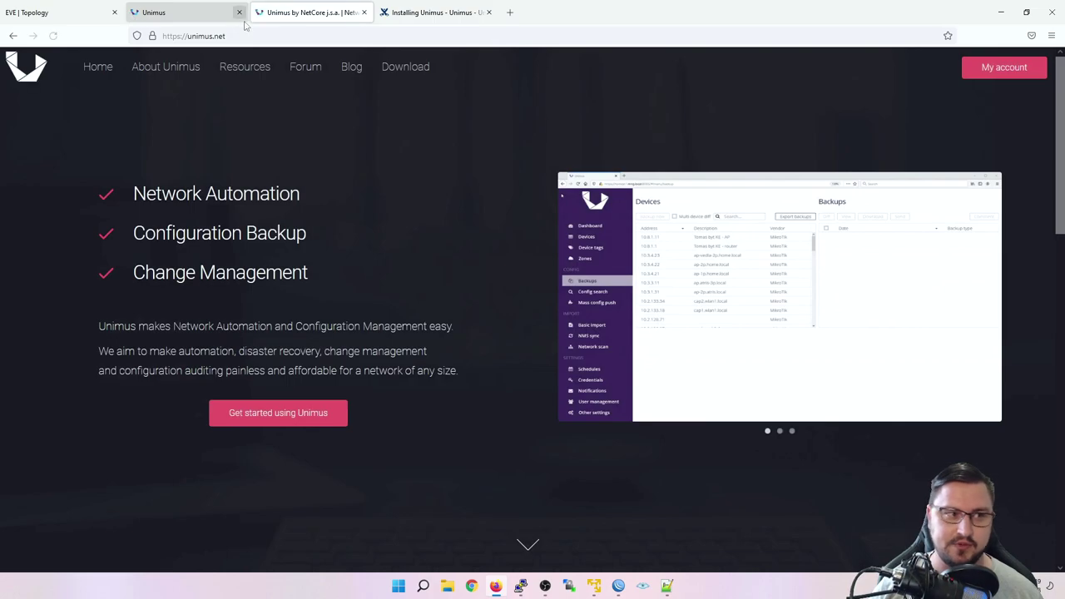
pyautogui.click(198, 36)
pyautogui.click(119, 386)
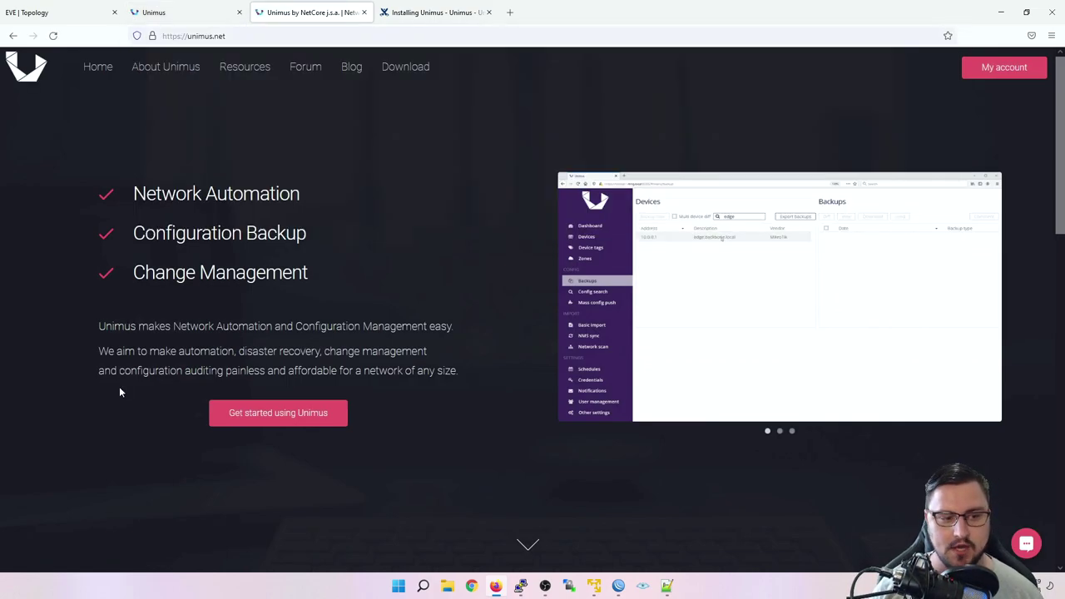
pyautogui.scroll(-1, 118, 391)
pyautogui.scroll(-1, 174, 393)
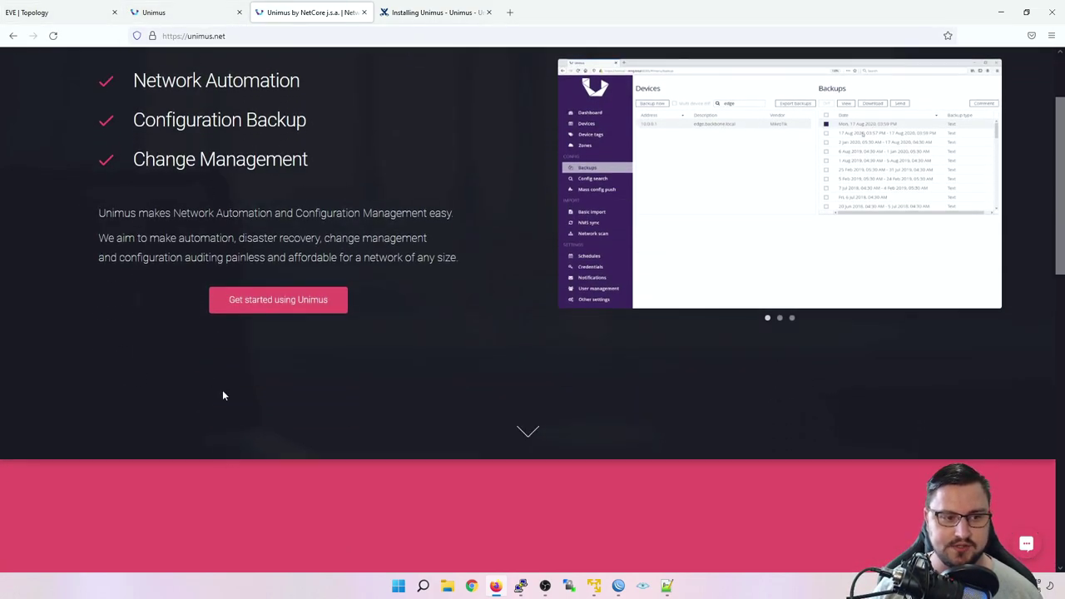
pyautogui.click(241, 304)
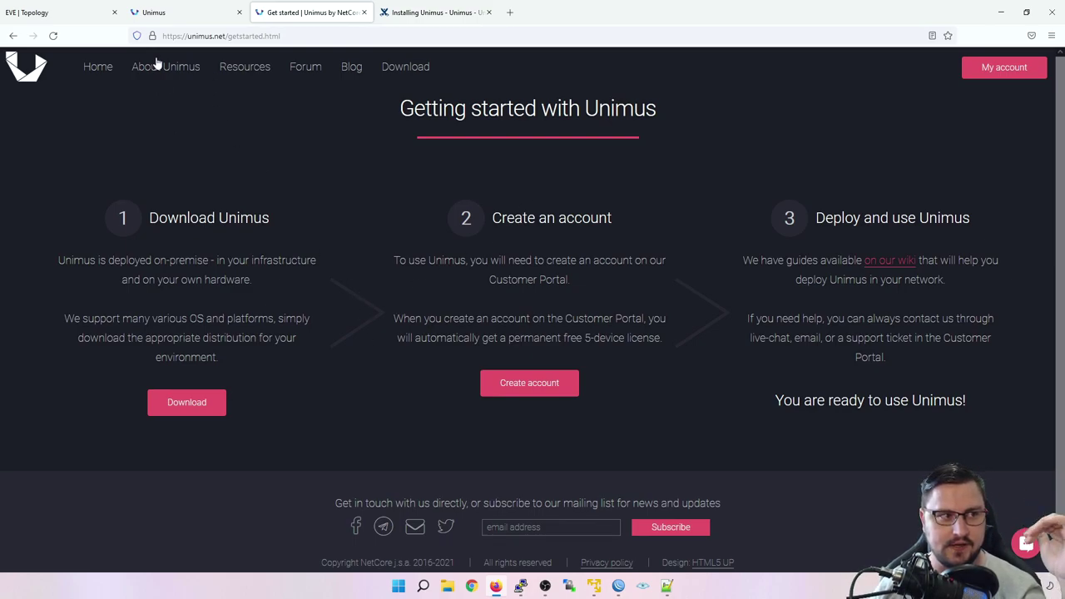
# Step: Log out from the Unimus Dashboard, glance at the Installing Unimus wiki, then return
pyautogui.click(170, 13)
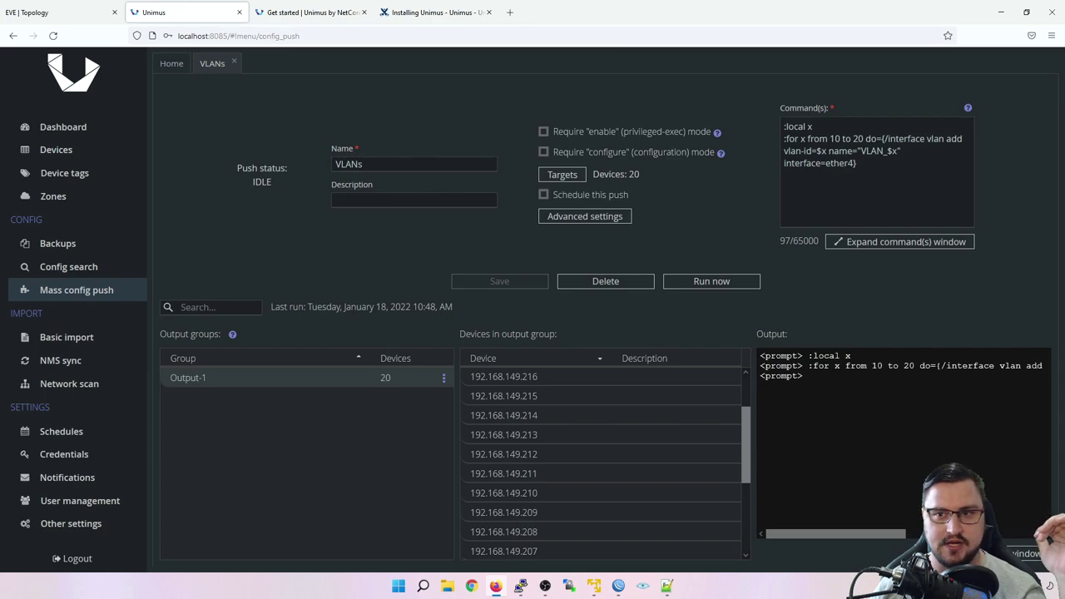
pyautogui.click(66, 126)
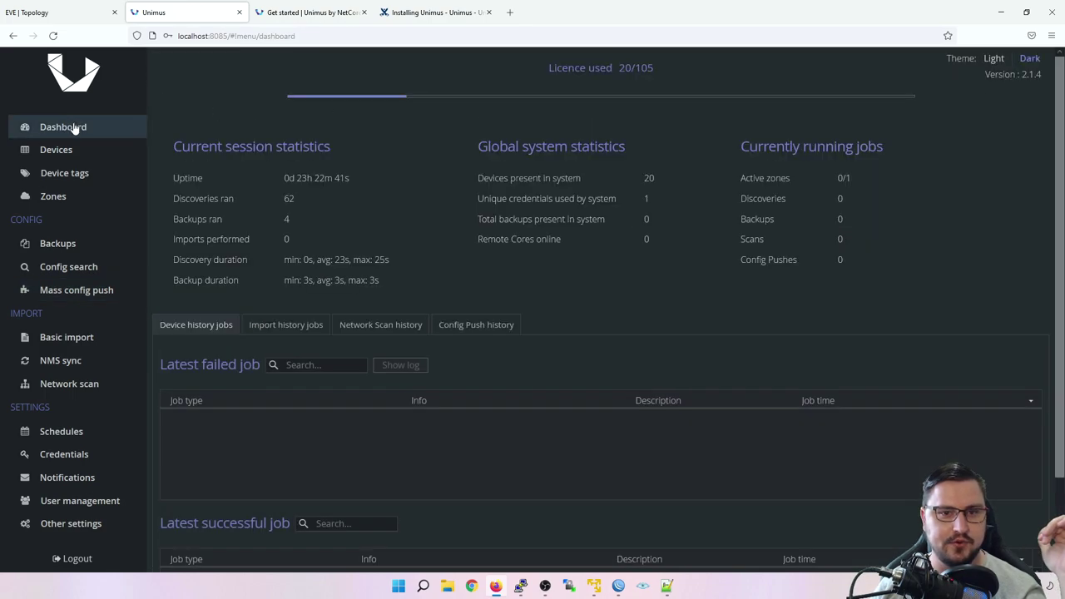
pyautogui.click(73, 559)
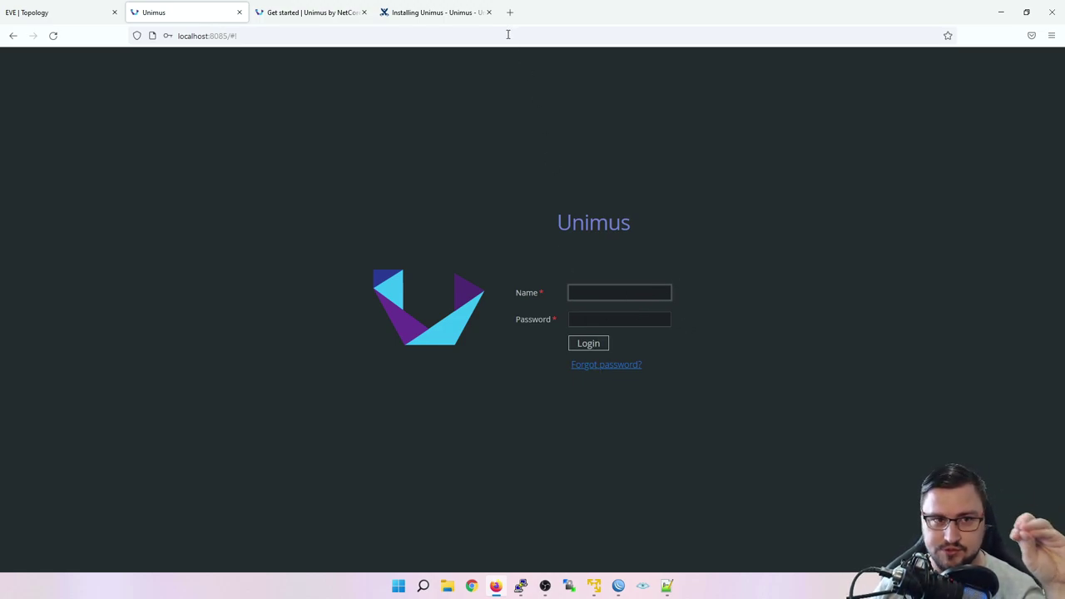
pyautogui.click(439, 14)
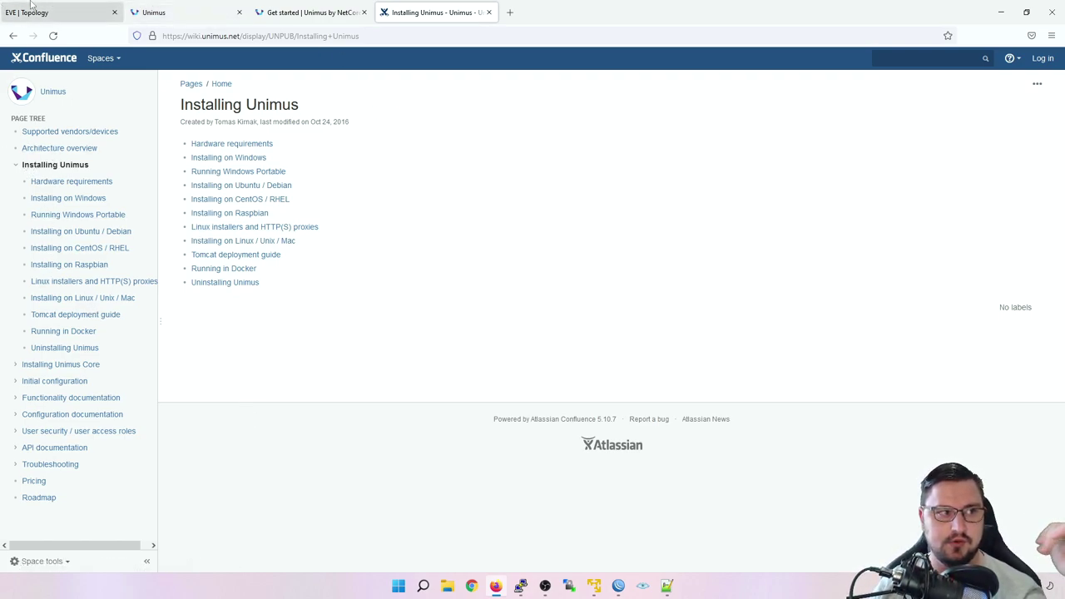
pyautogui.click(213, 7)
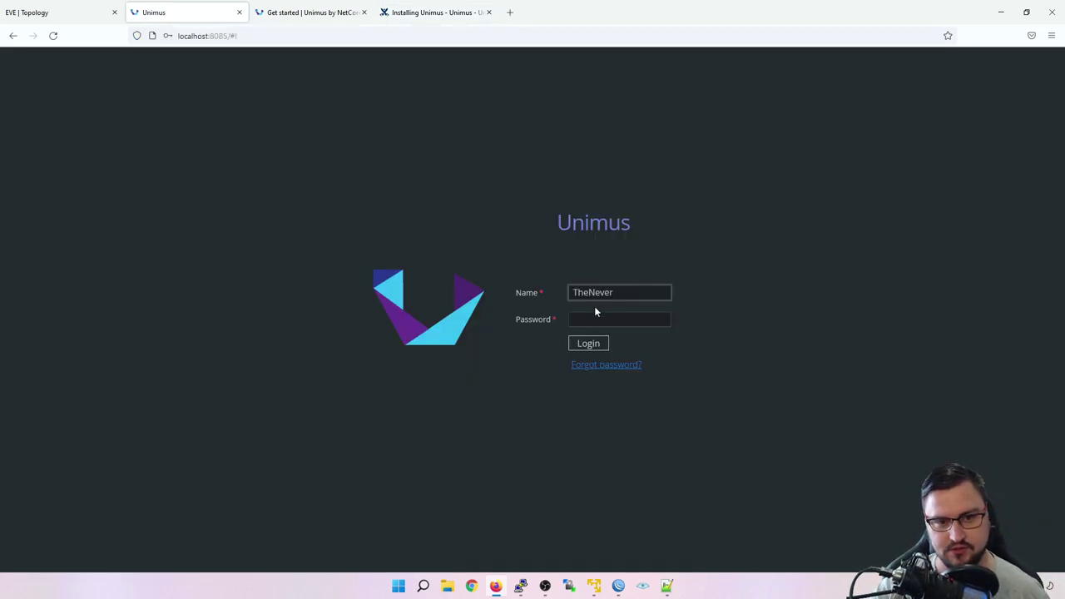
# Step: Sign back into Unimus with the admin user name and password
pyautogui.write('TheNetworkBerg')
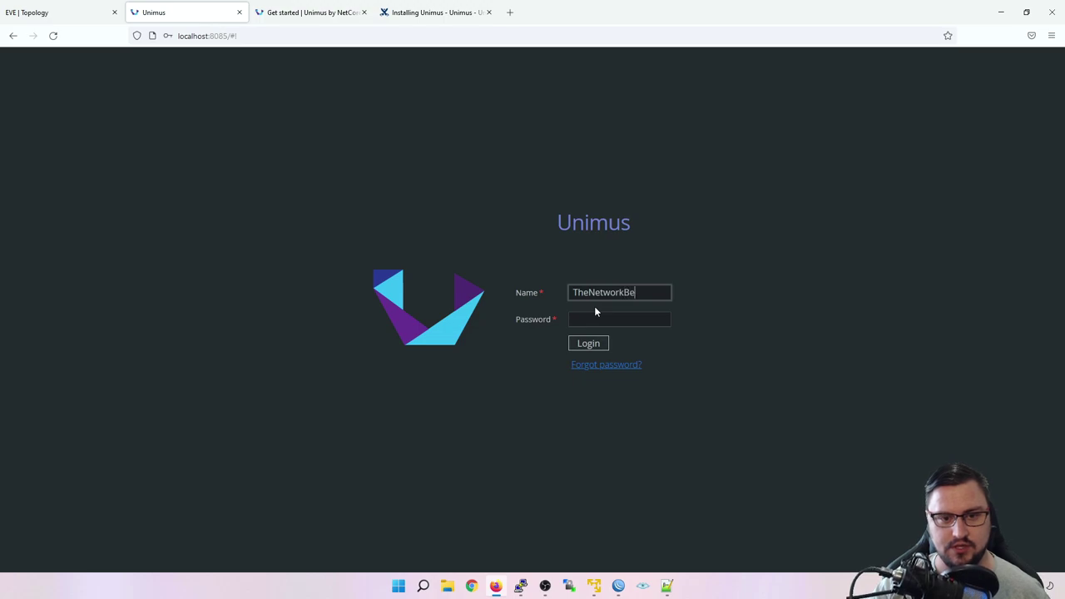
pyautogui.press('Tab')
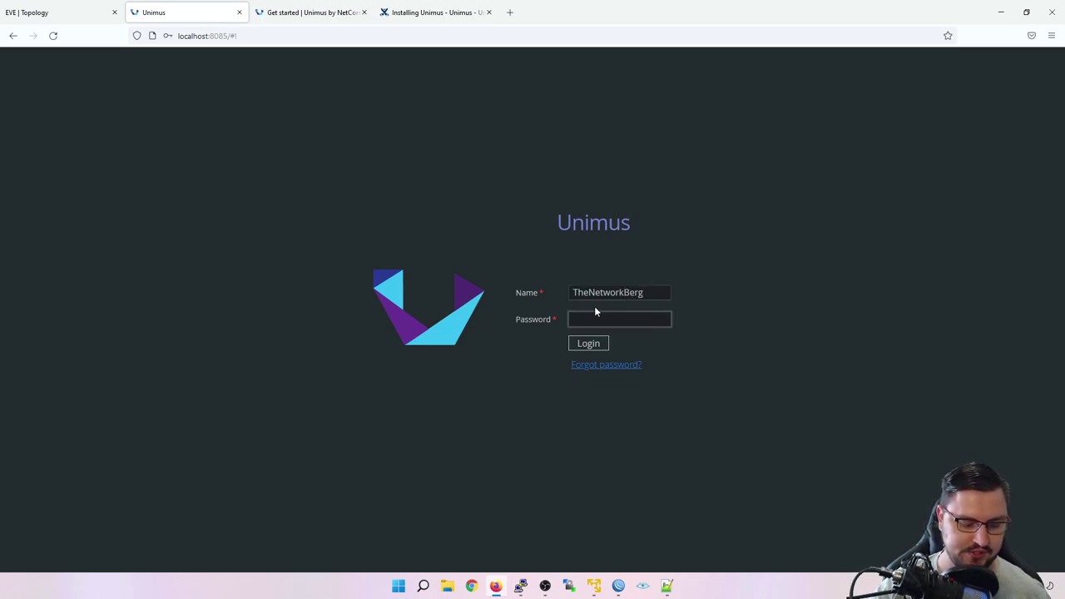
pyautogui.write('•••••••••')
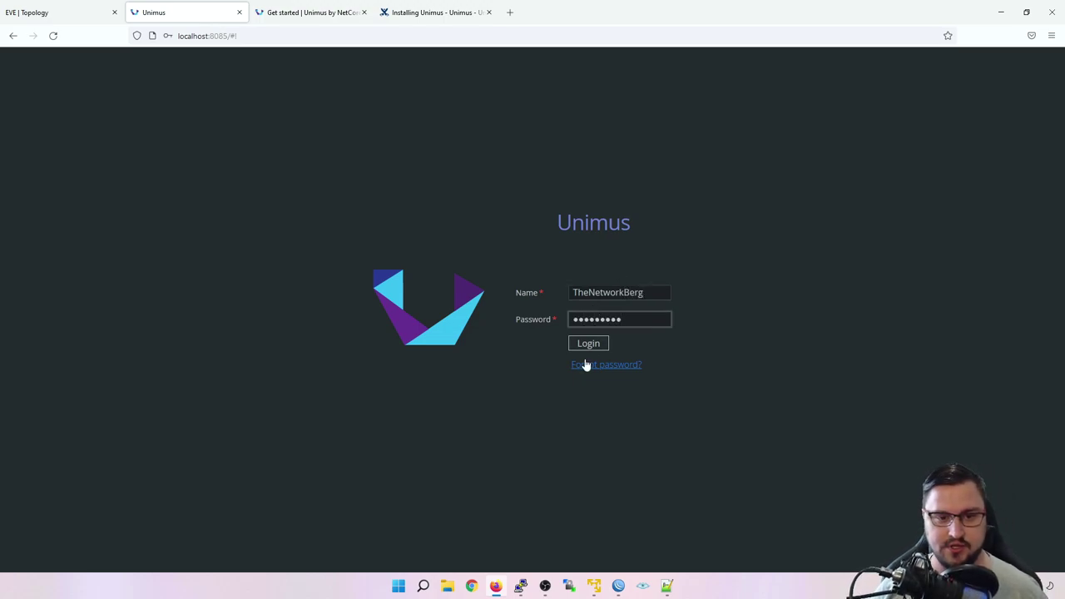
pyautogui.click(587, 346)
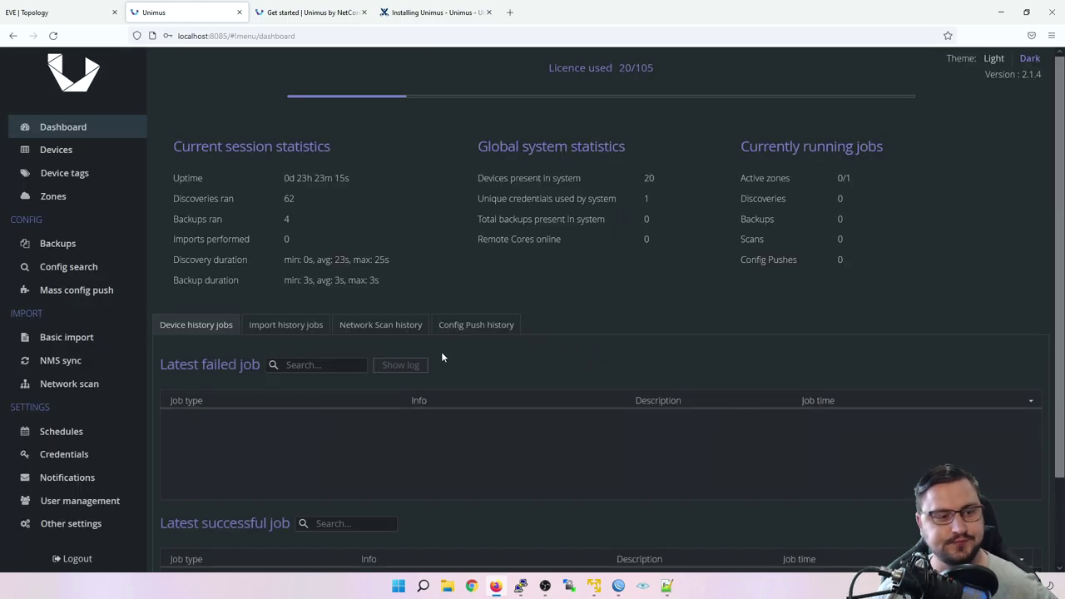
pyautogui.scroll(-2, 526, 57)
pyautogui.scroll(2, 356, 107)
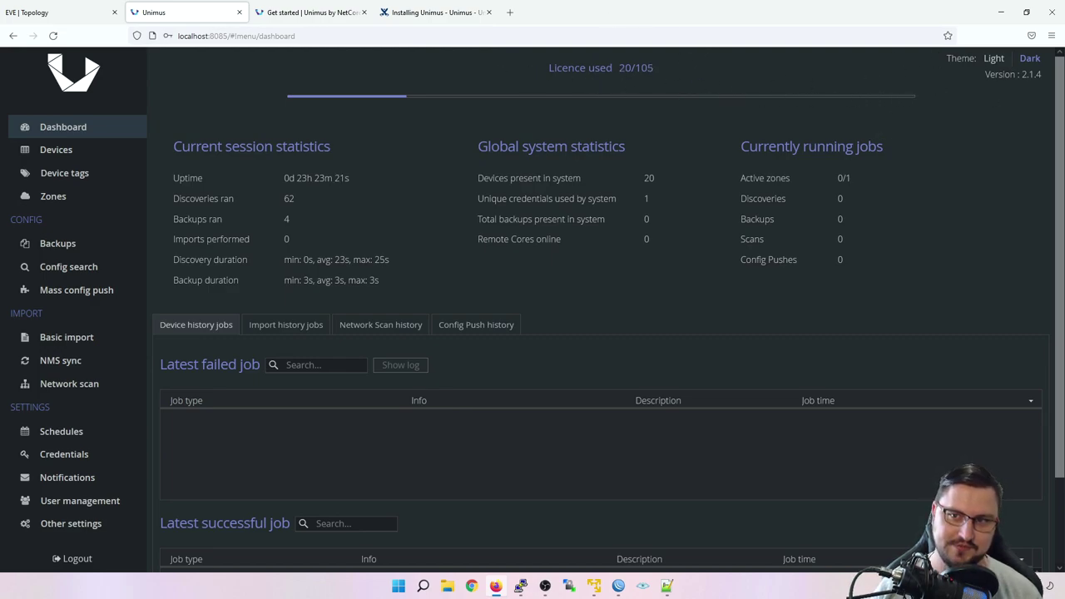
# Step: Try the light theme, revert to dark, and open the Schedules settings
pyautogui.click(994, 60)
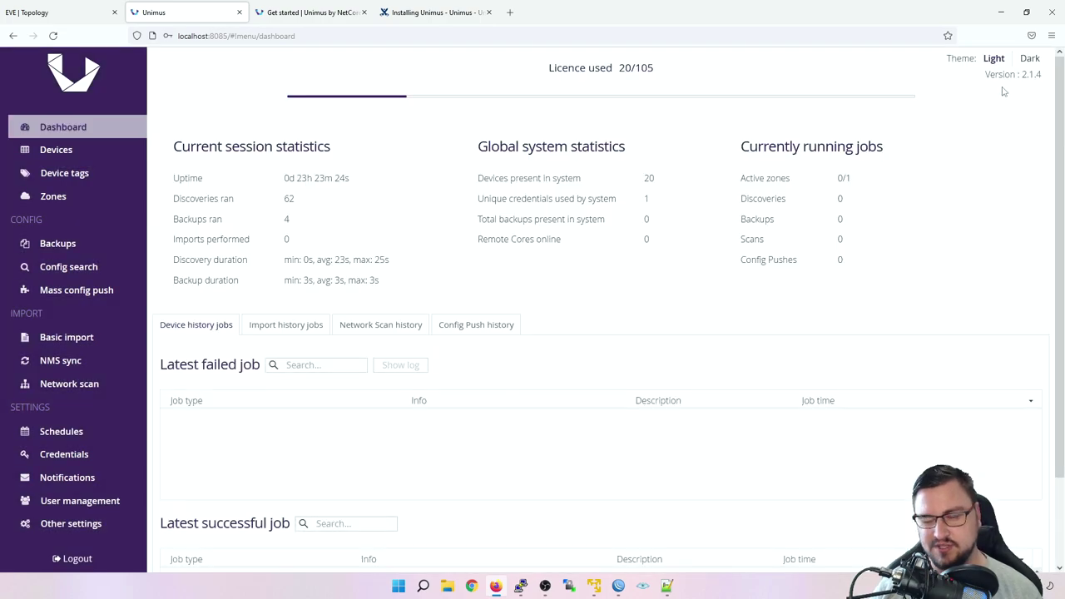
pyautogui.click(1032, 58)
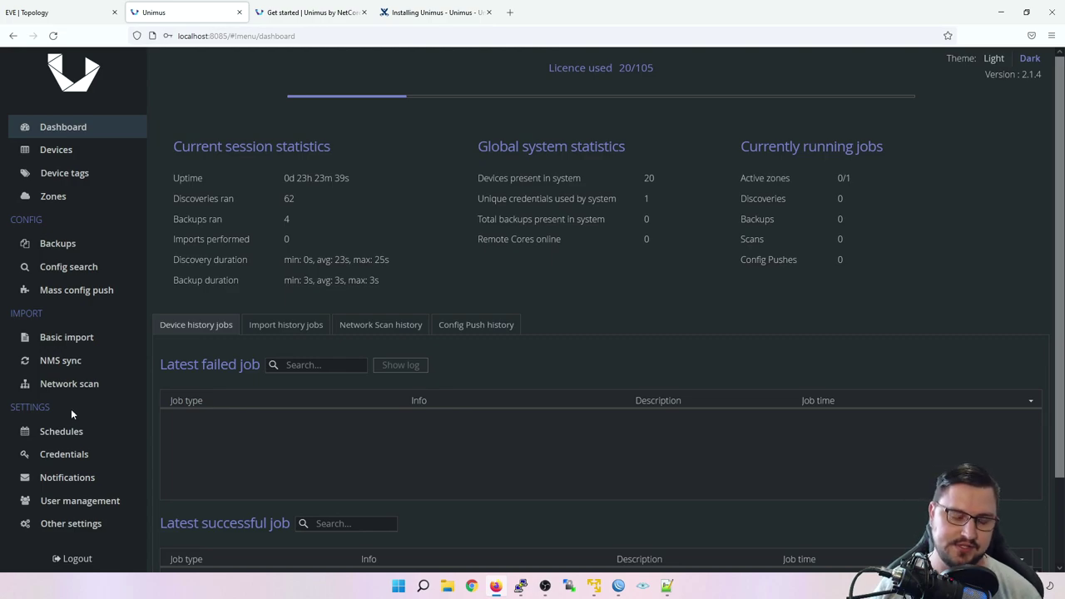
pyautogui.click(72, 434)
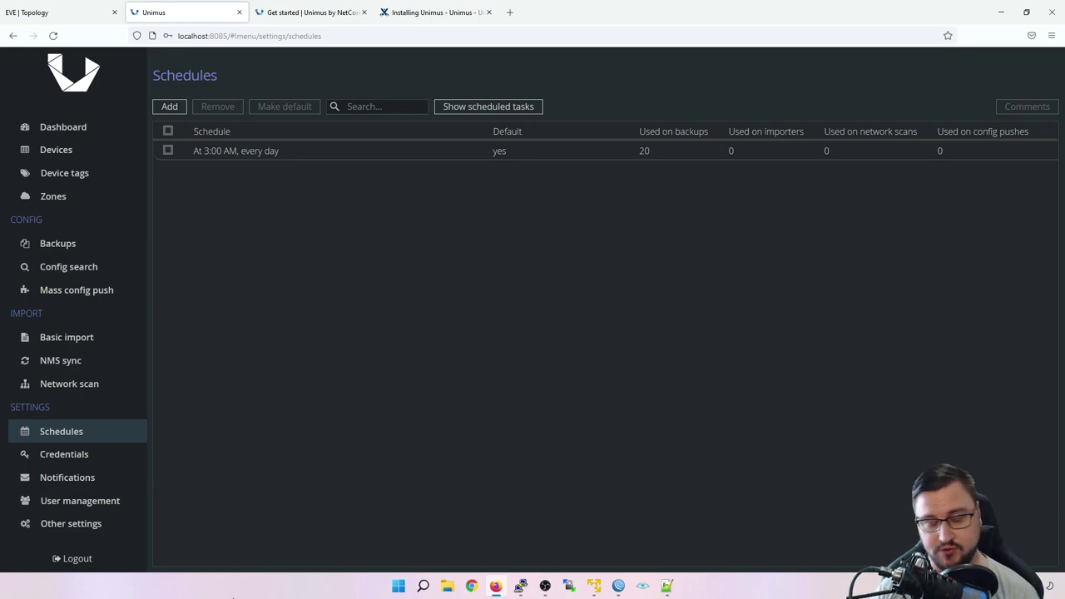
# Step: Review the saved device credentials, then open the Notifications settings
pyautogui.click(52, 455)
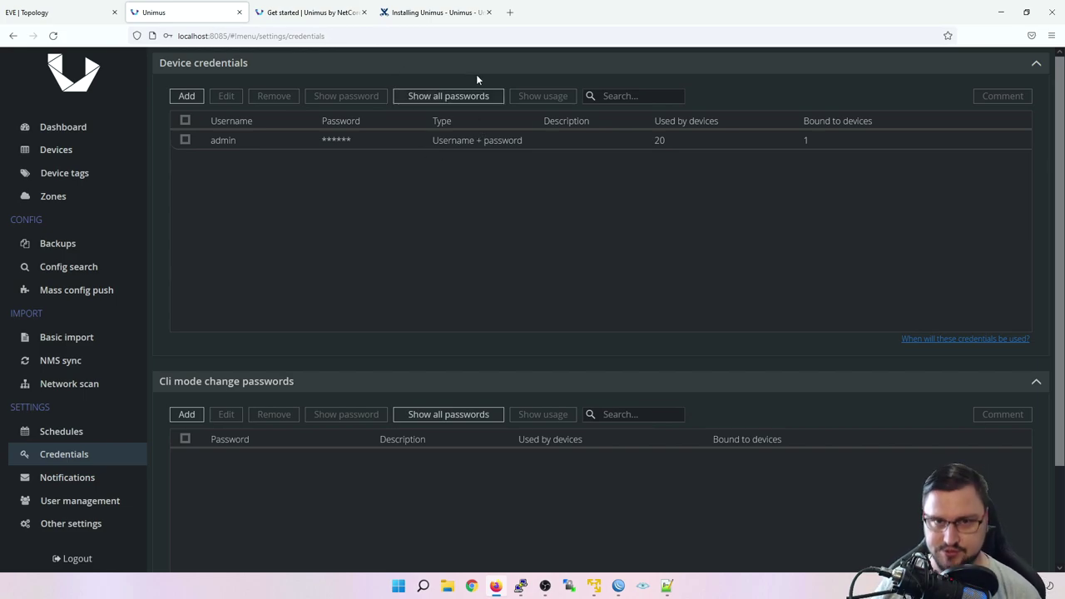
pyautogui.click(53, 475)
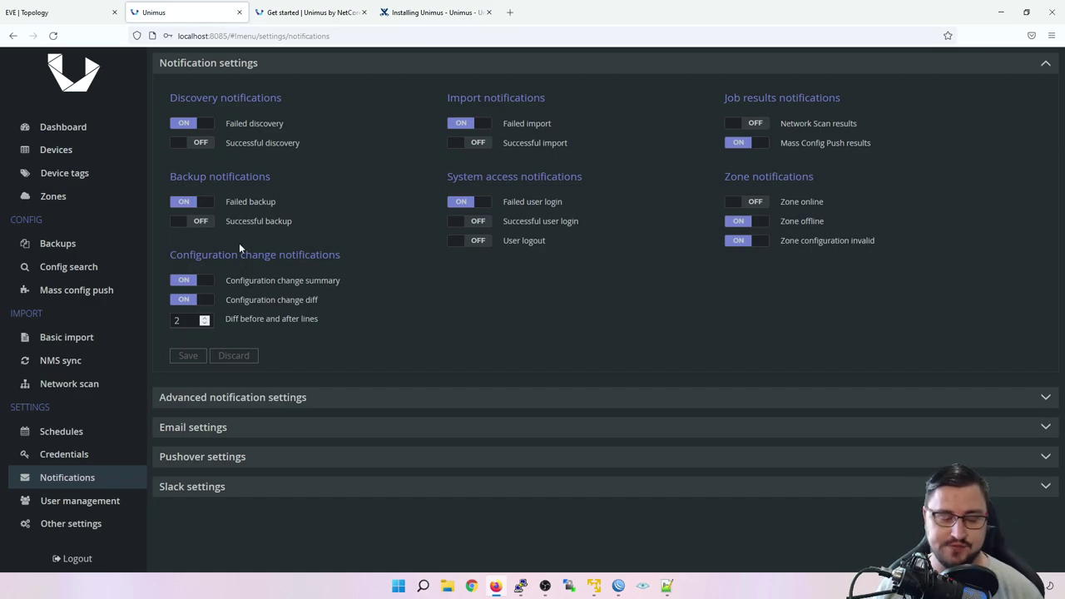
# Step: In User management, start a new user 'User1' and enter a password
pyautogui.click(101, 509)
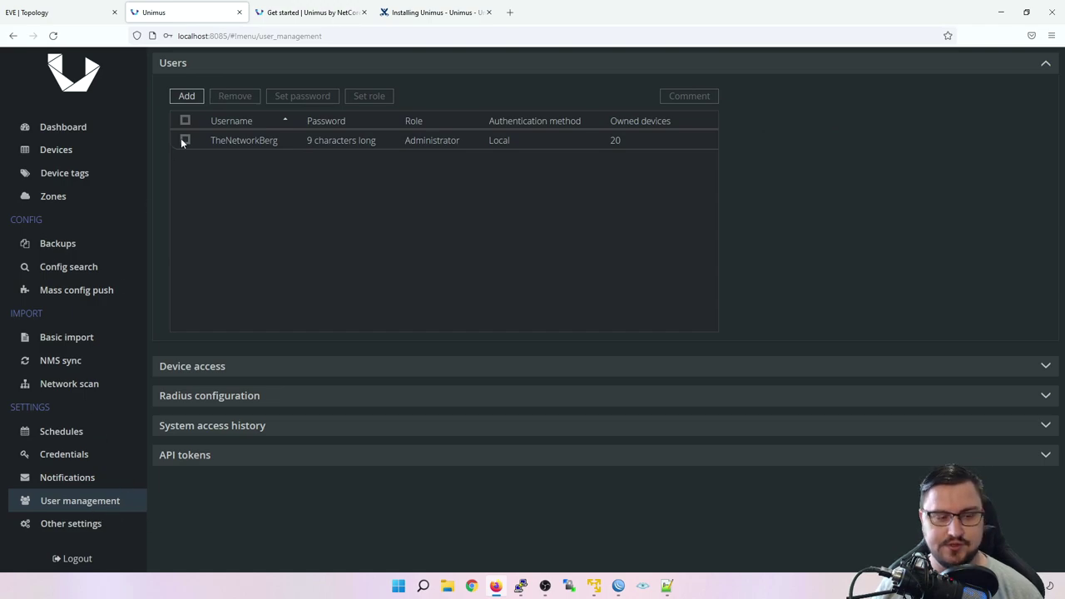
pyautogui.click(186, 97)
pyautogui.write('User1')
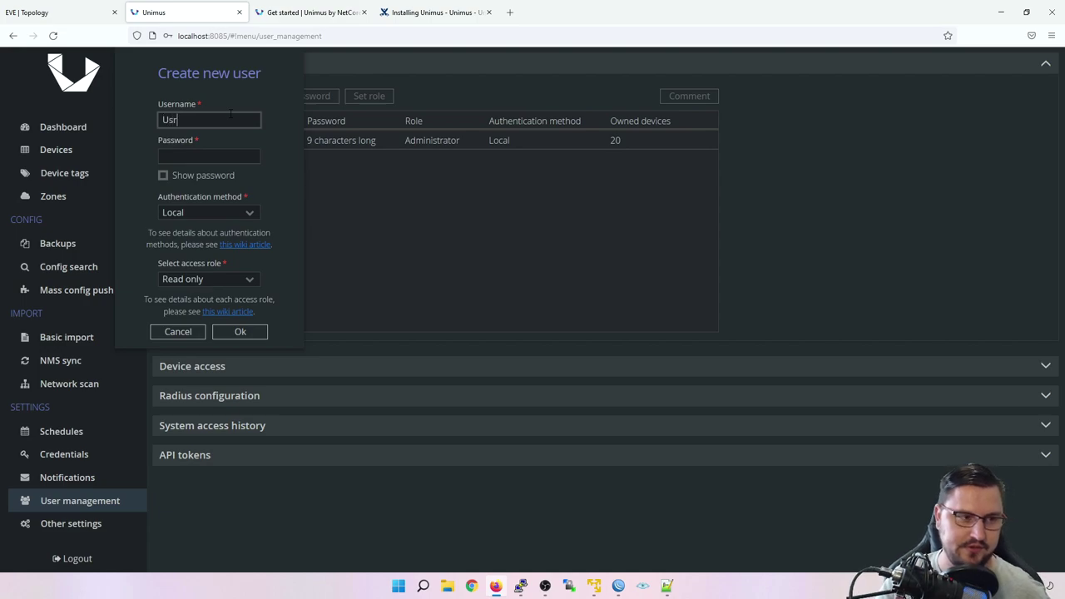
pyautogui.press('Tab')
pyautogui.write('**********')
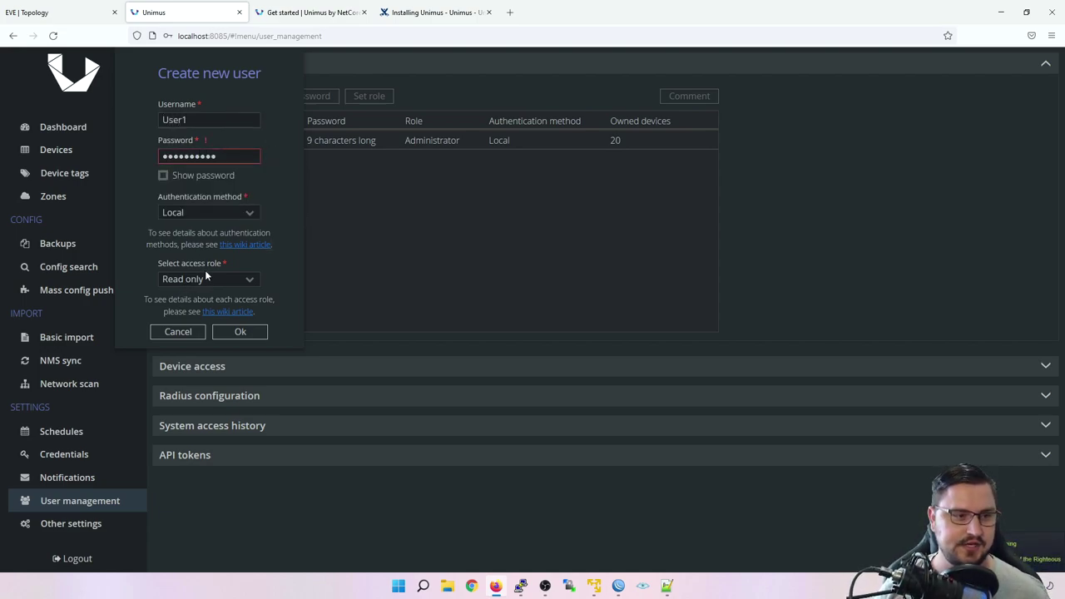
# Step: Leave the access role at Read only, then cancel creating the user
pyautogui.click(205, 279)
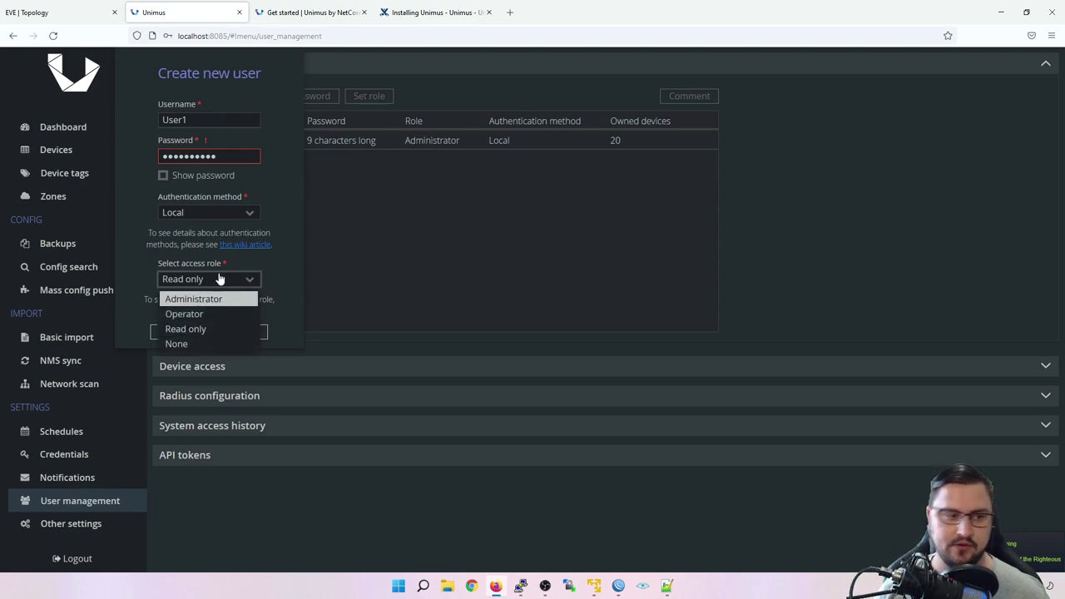
pyautogui.click(271, 328)
pyautogui.click(178, 332)
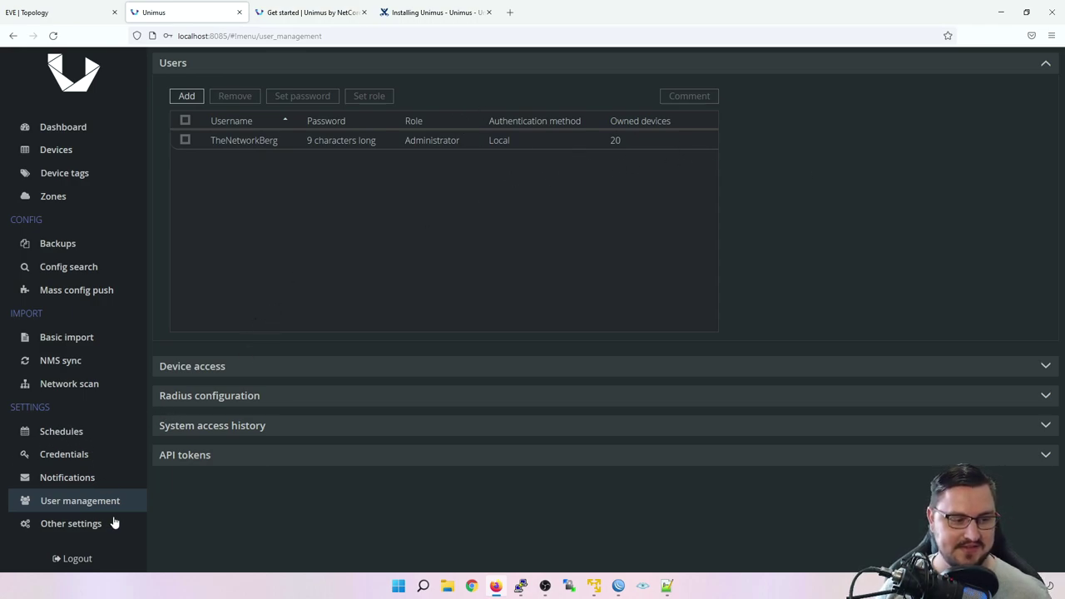
# Step: Open Other settings, leave SSH on port 22 as the only enabled connector, and expand License settings
pyautogui.click(83, 523)
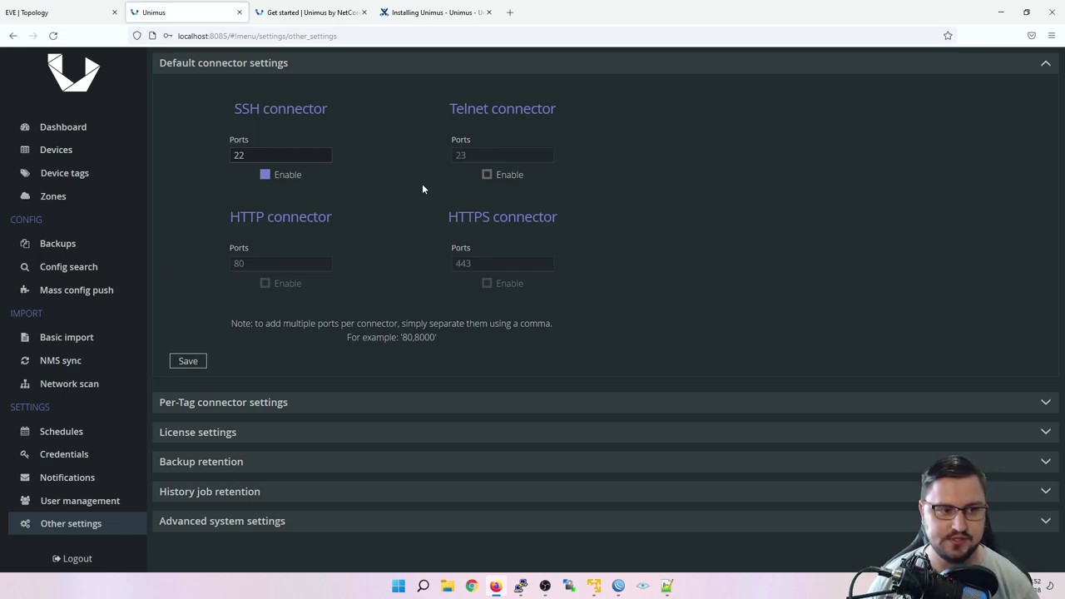
pyautogui.click(289, 153)
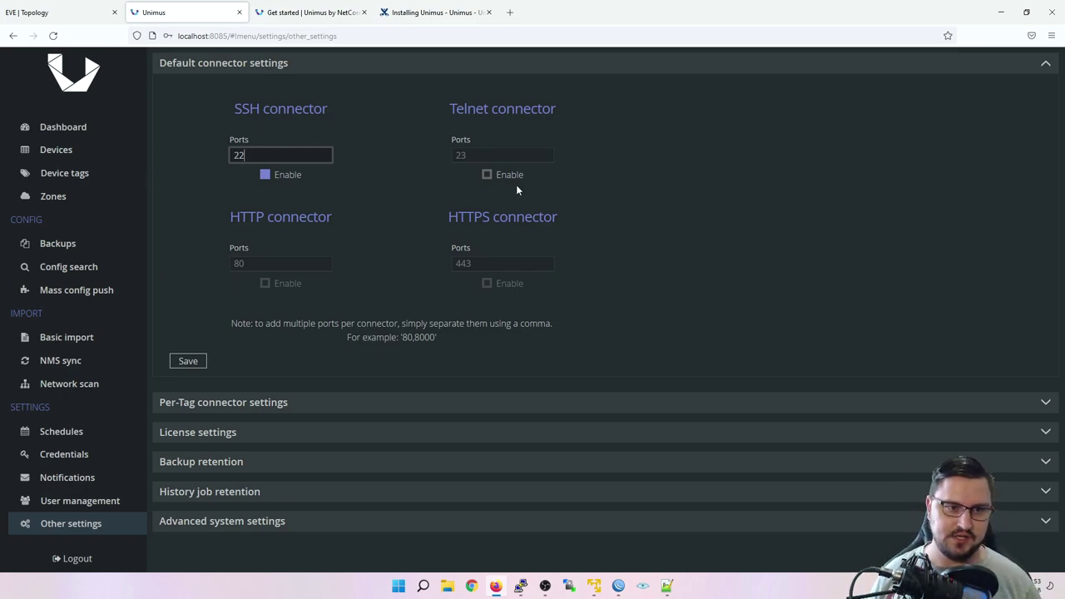
pyautogui.click(480, 177)
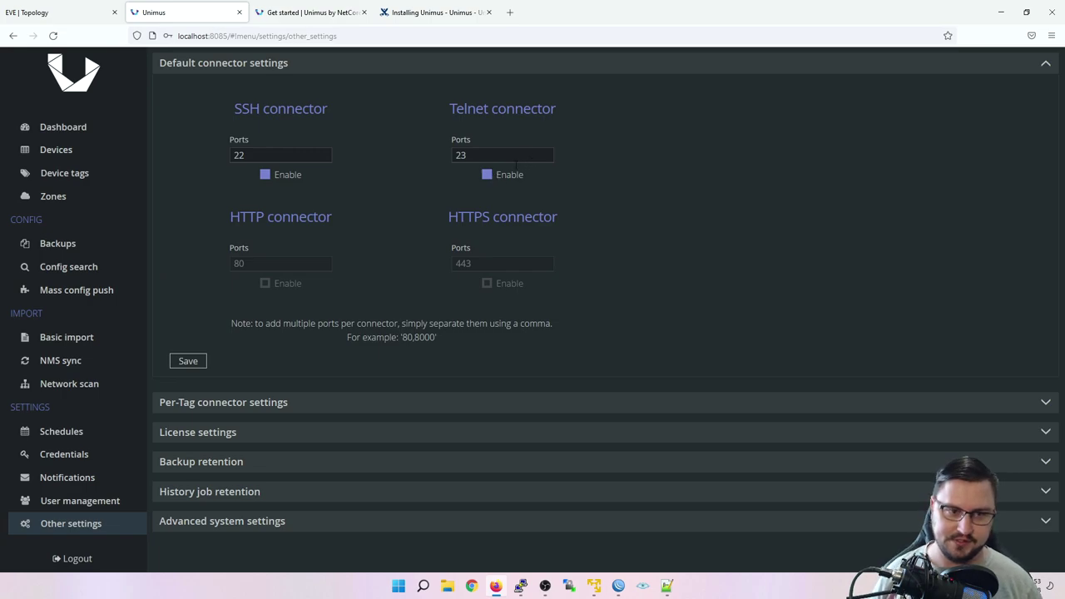
pyautogui.click(486, 175)
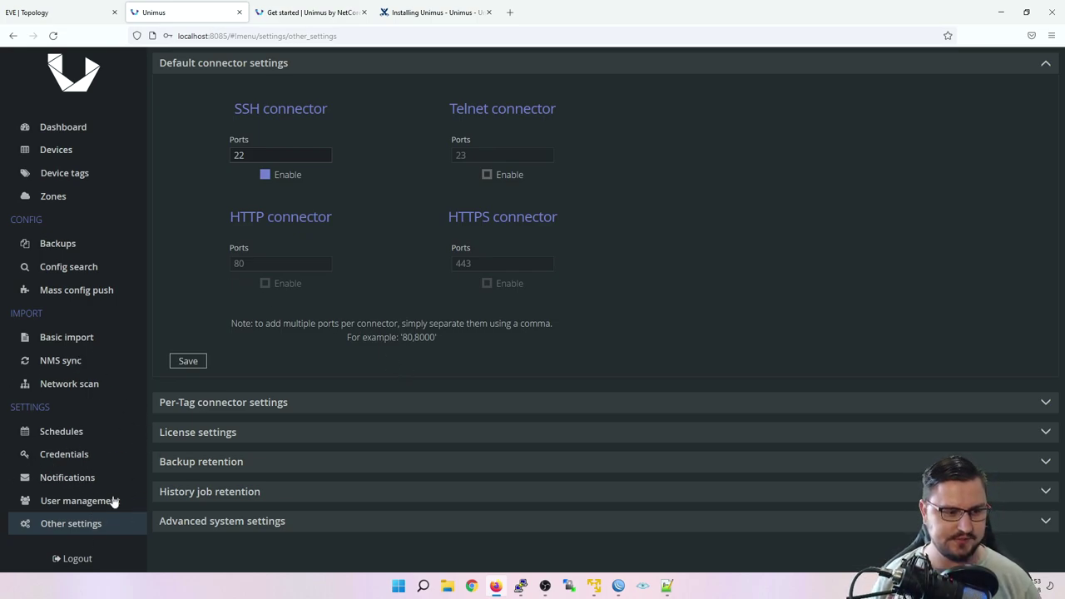
pyautogui.click(225, 432)
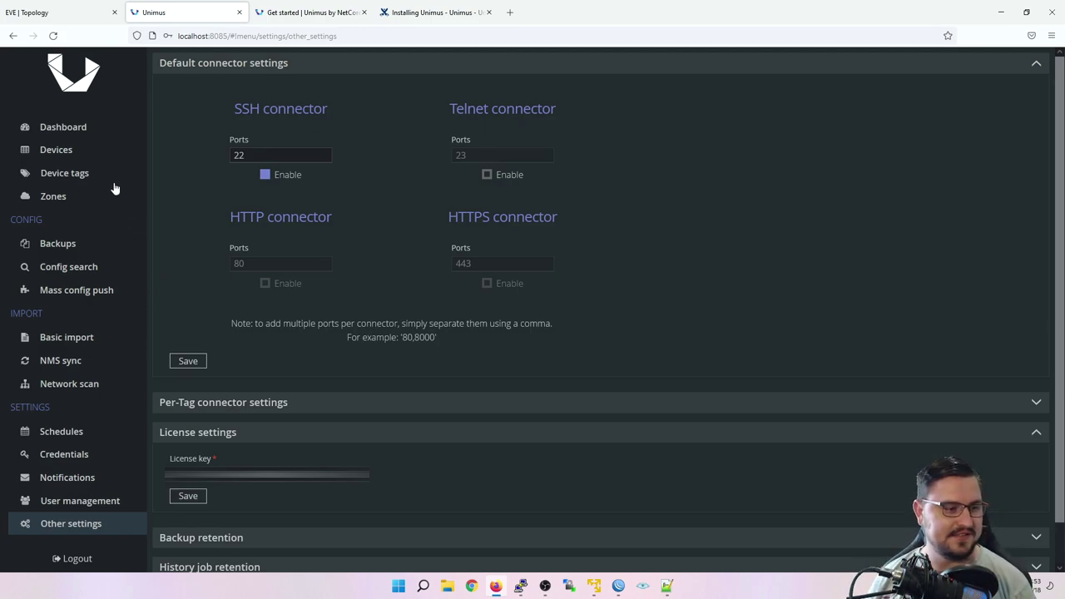
# Step: In the device list, select devices 192.168.149.219, .218, .217, .216 and .215
pyautogui.click(75, 159)
pyautogui.click(57, 200)
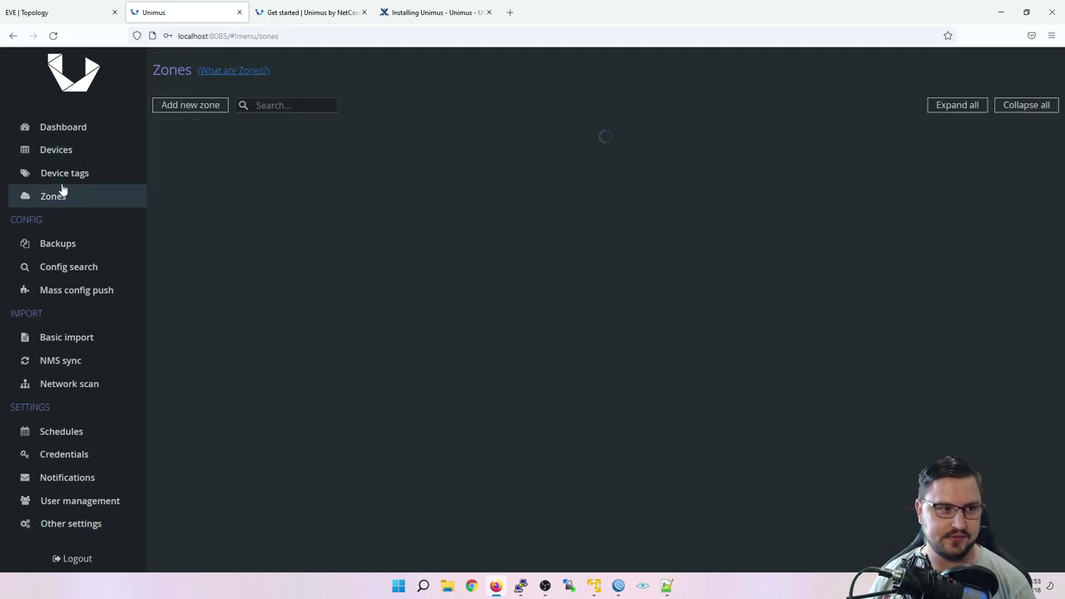
pyautogui.click(63, 178)
pyautogui.click(64, 157)
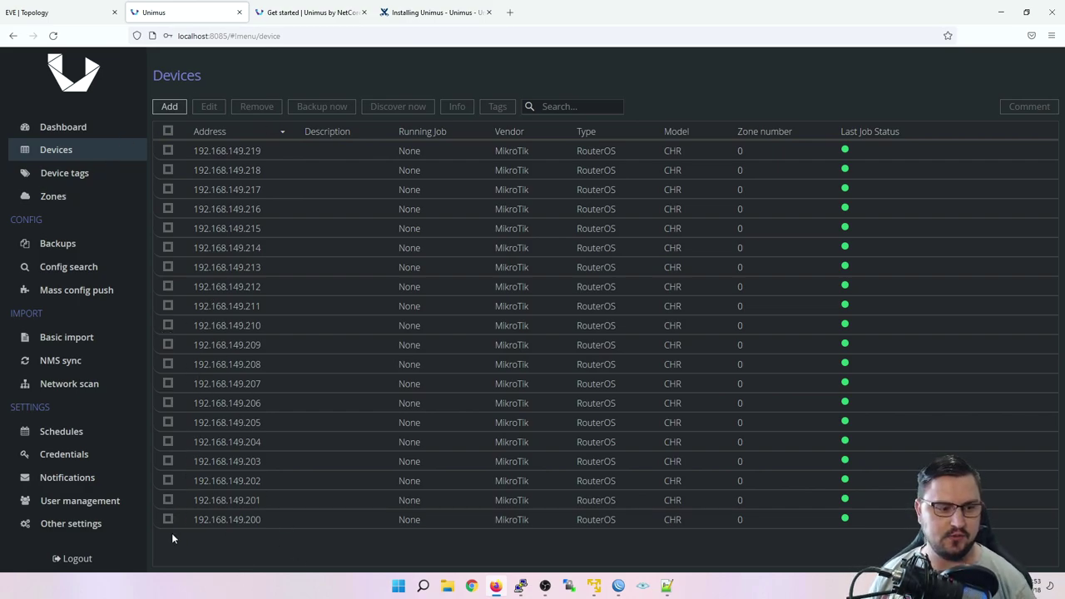
pyautogui.click(167, 150)
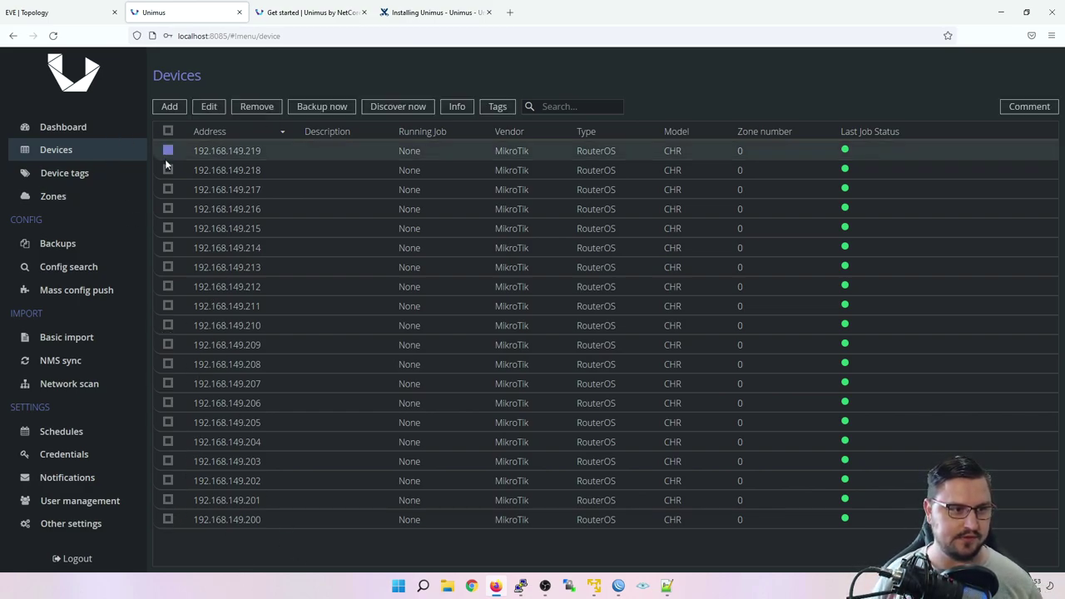
pyautogui.click(167, 169)
pyautogui.click(167, 190)
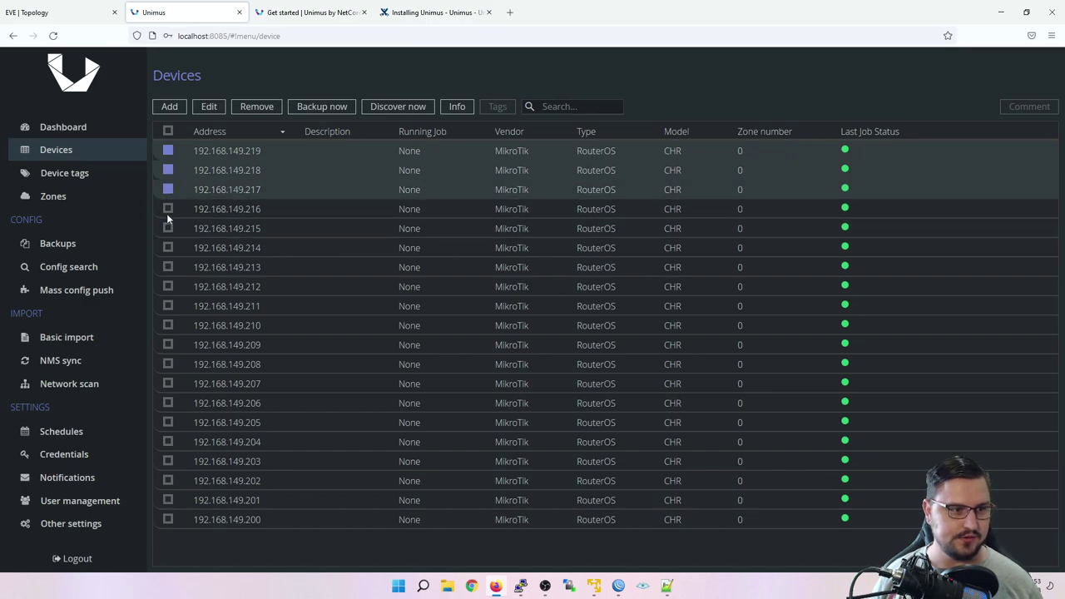
pyautogui.click(168, 210)
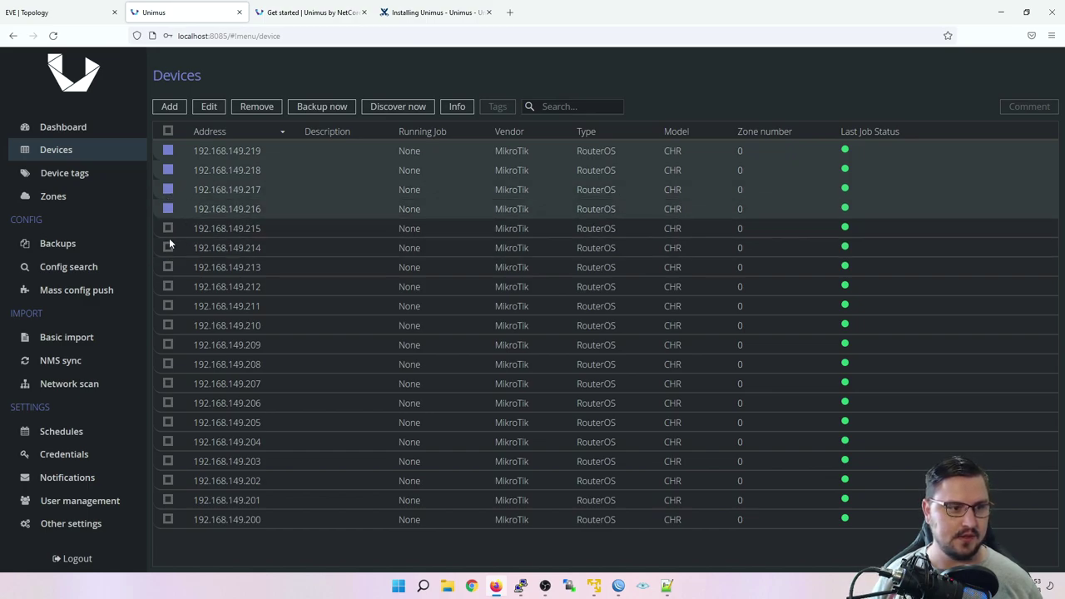
pyautogui.click(168, 230)
# Step: Delete the five selected devices, then view the Zones and Device tags pages
pyautogui.click(265, 107)
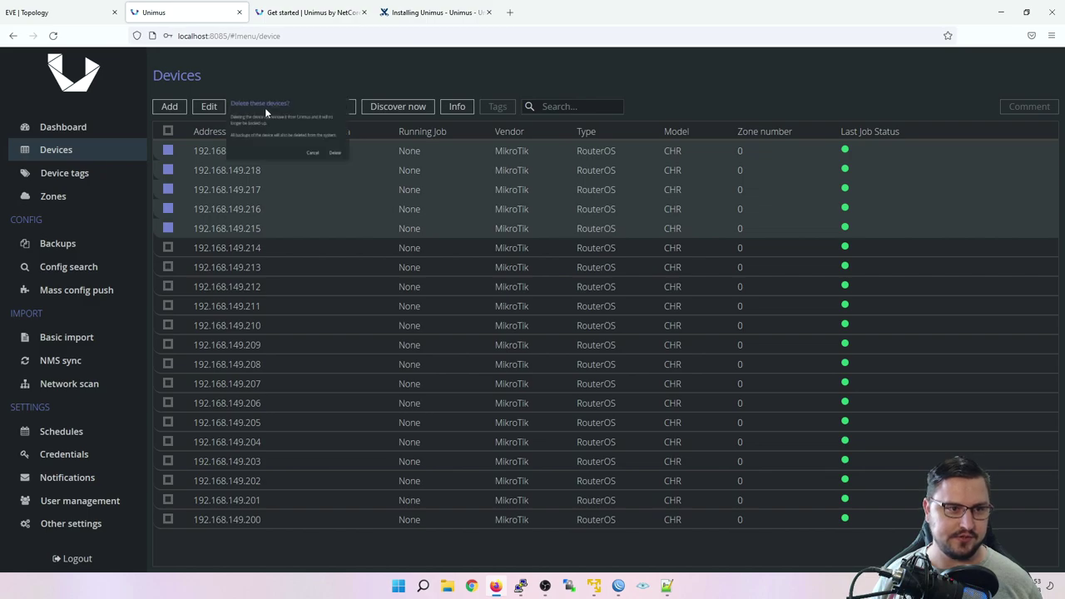
pyautogui.click(398, 190)
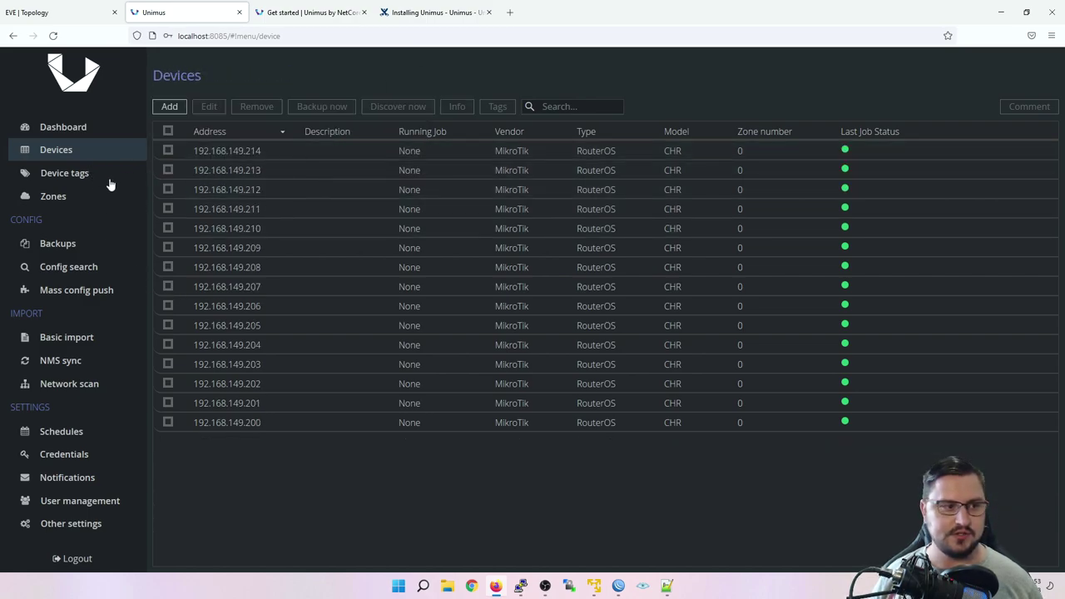
pyautogui.click(75, 198)
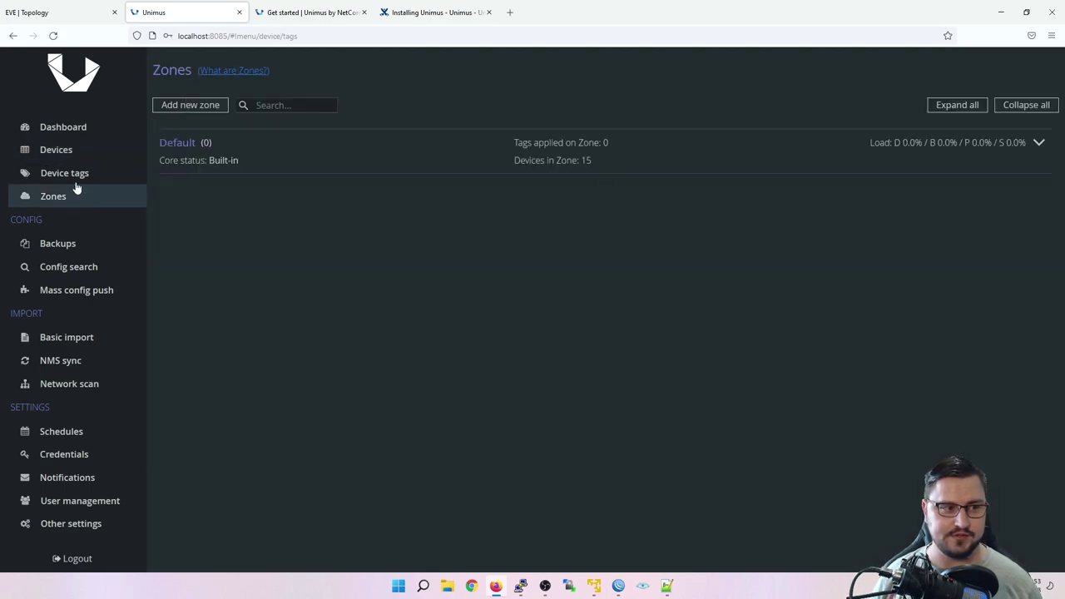
pyautogui.click(75, 182)
# Step: Check the Default zone's 15 devices and the empty Device tags, then copy 192.168.149.214
pyautogui.click(75, 196)
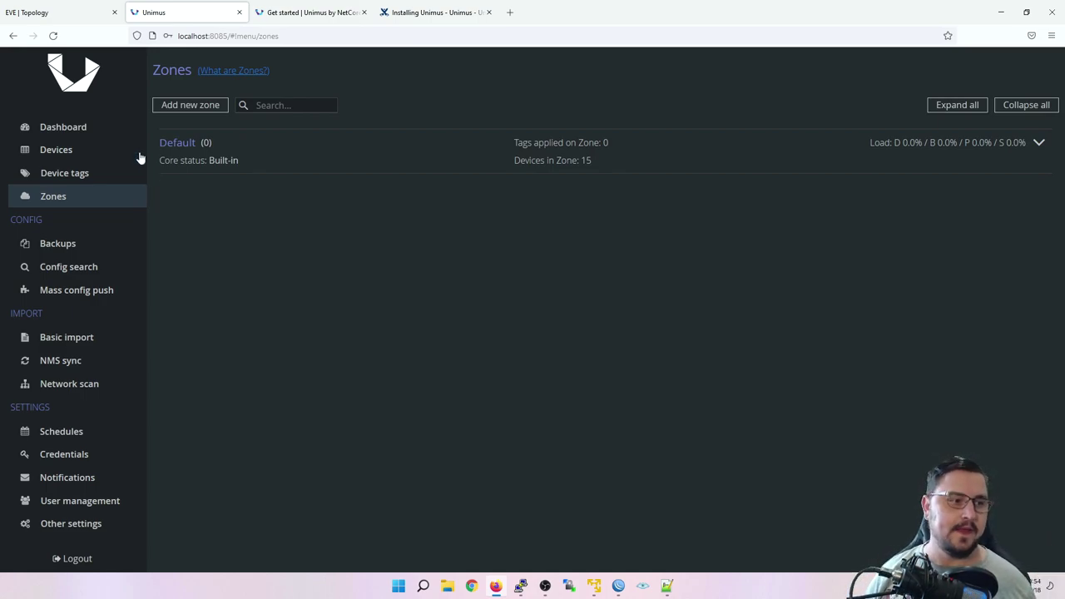
pyautogui.click(131, 173)
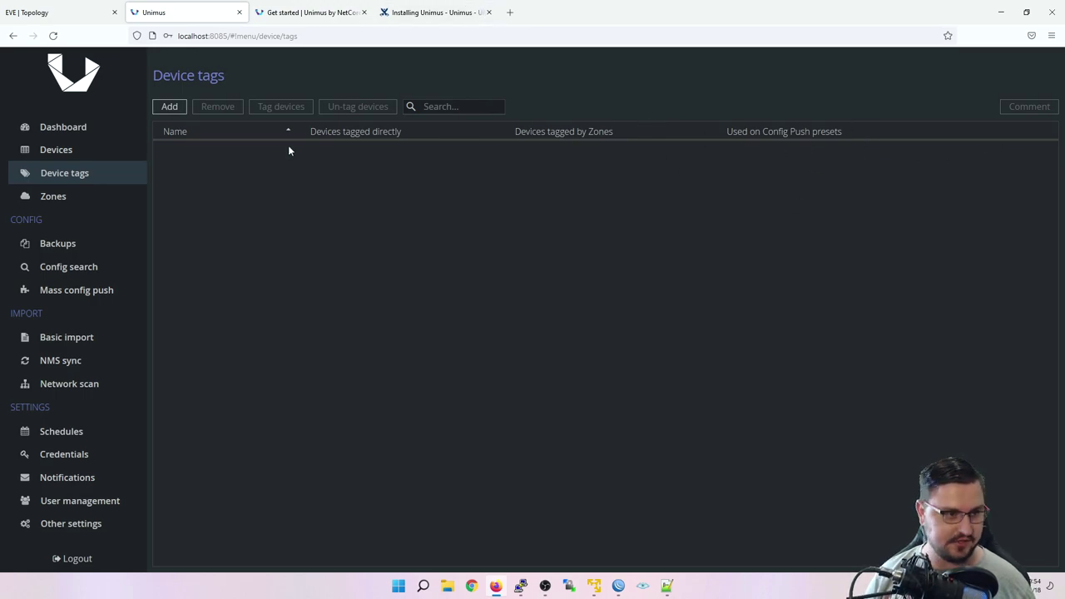
pyautogui.click(77, 150)
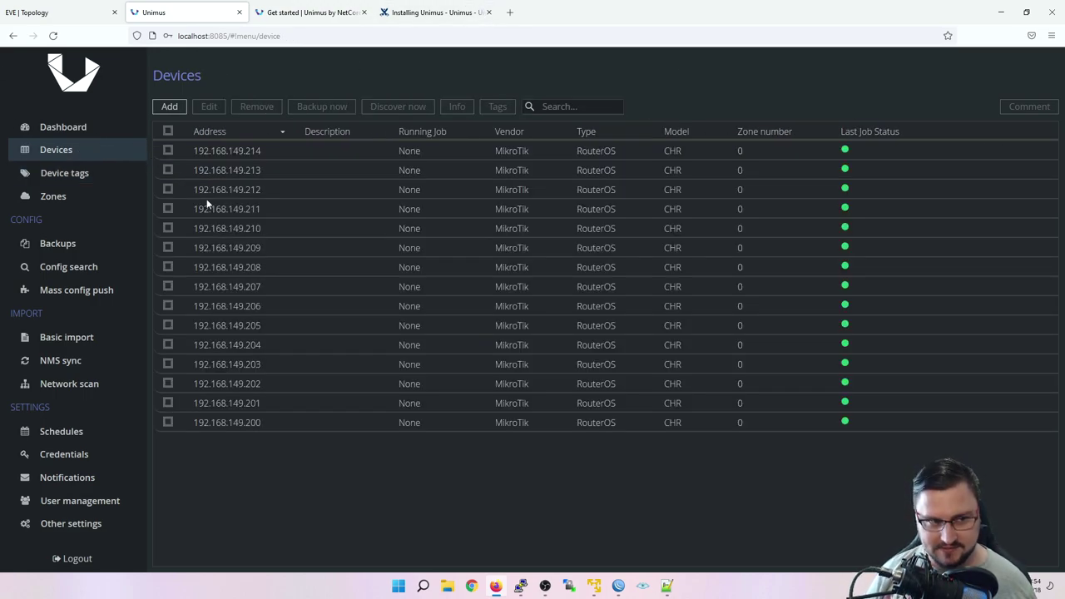
pyautogui.moveTo(263, 148); pyautogui.dragTo(176, 148)
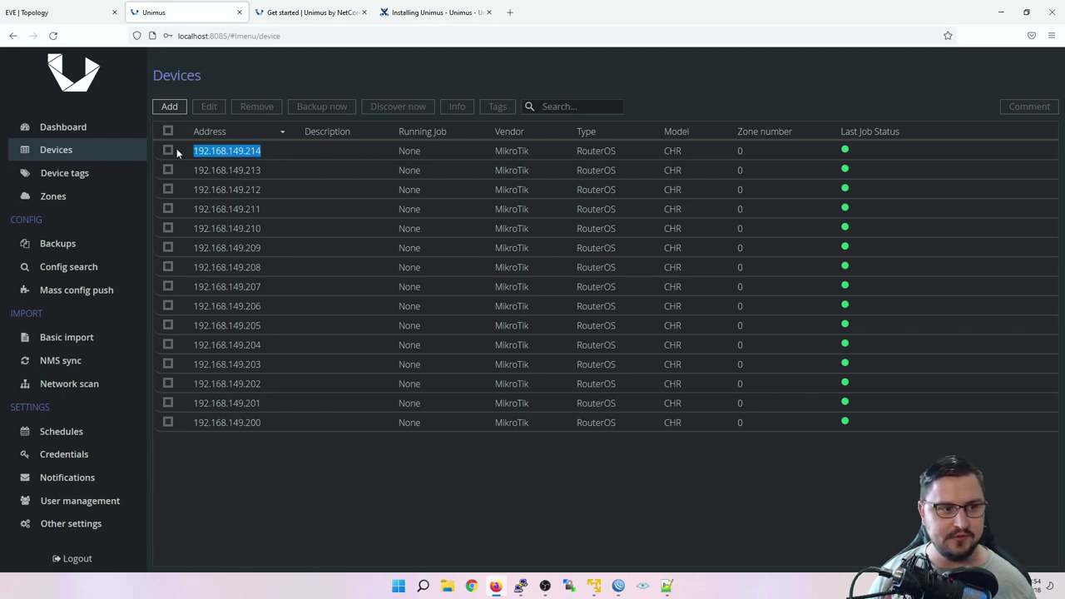
# Step: Start a new device and edit the pasted address into 192.168.149.215
pyautogui.click(170, 106)
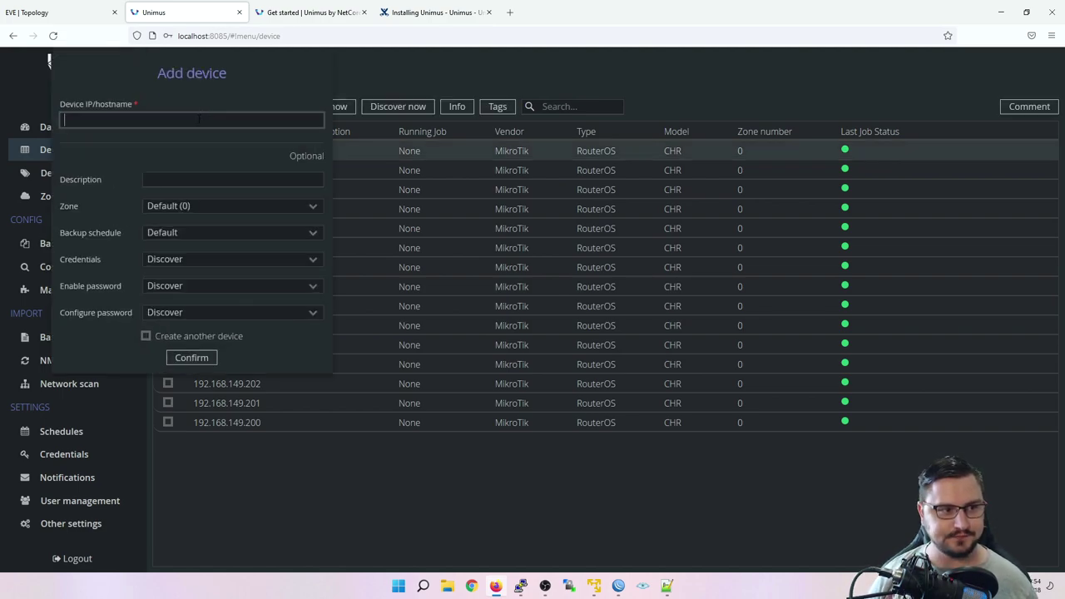
pyautogui.write('Selects row number 2.\t192.168.149.214')
pyautogui.moveTo(174, 120); pyautogui.dragTo(63, 119)
pyautogui.press('BackSpace')
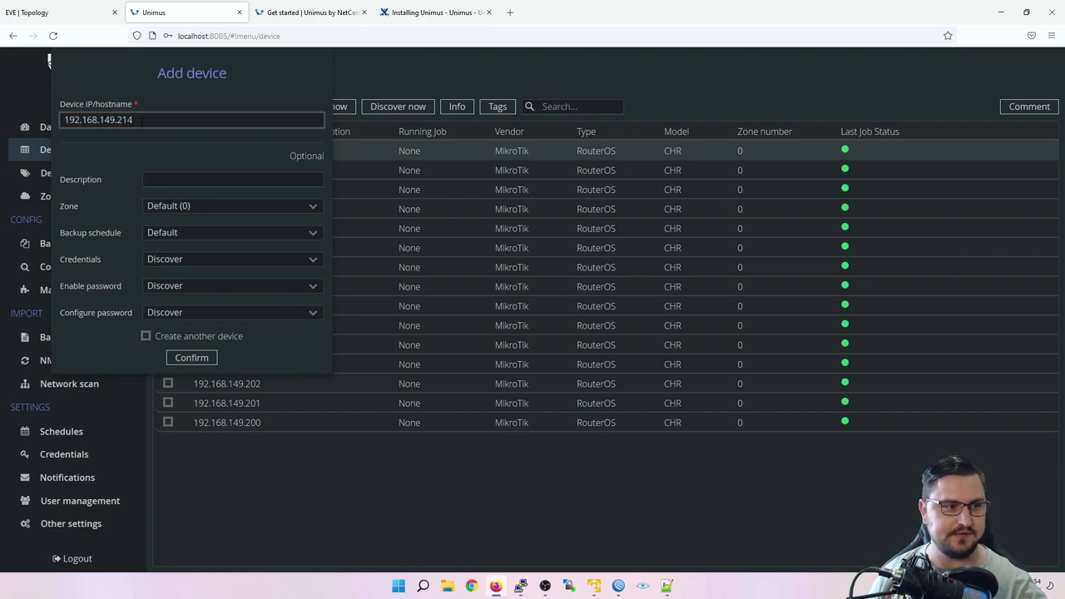
pyautogui.press('End')
pyautogui.press('BackSpace')
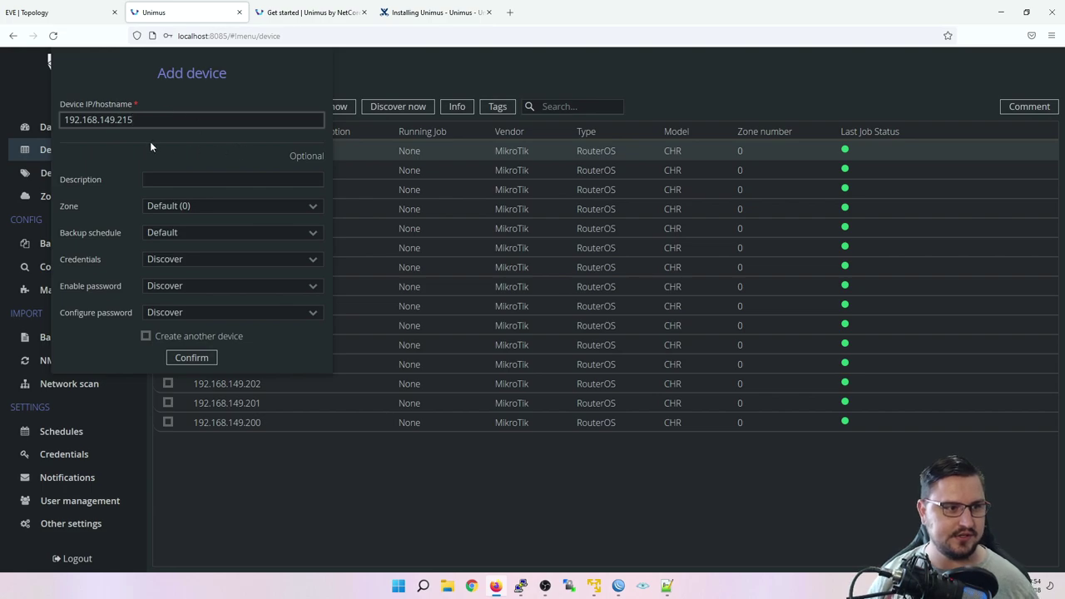
pyautogui.hotkey('ctrl', 'a')
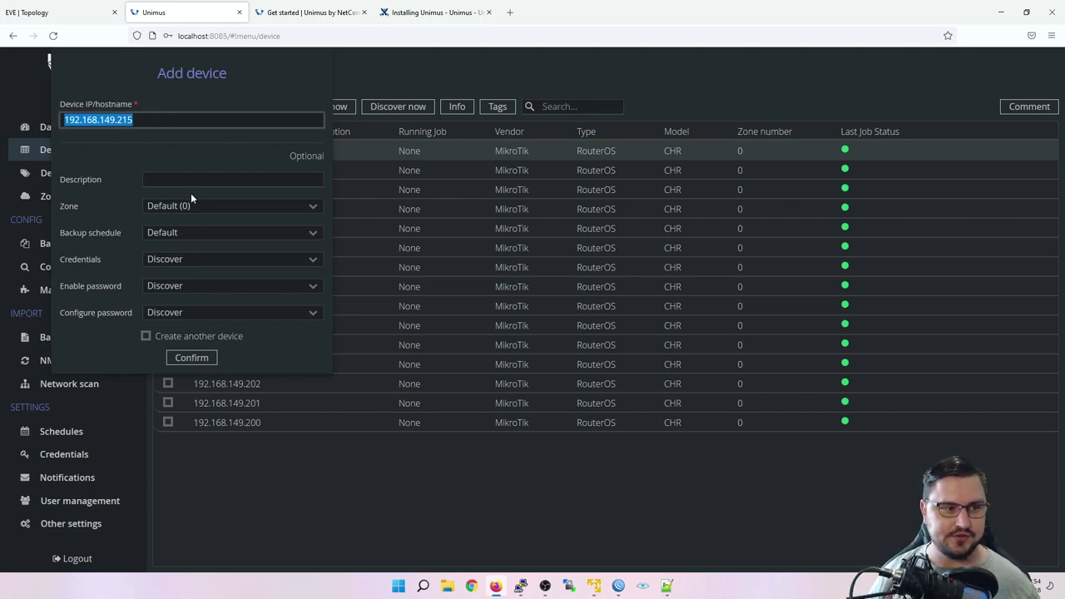
# Step: Keep the default zone, the default backup schedule and Discover credentials, and tick 'Create another device'
pyautogui.click(148, 208)
pyautogui.click(182, 208)
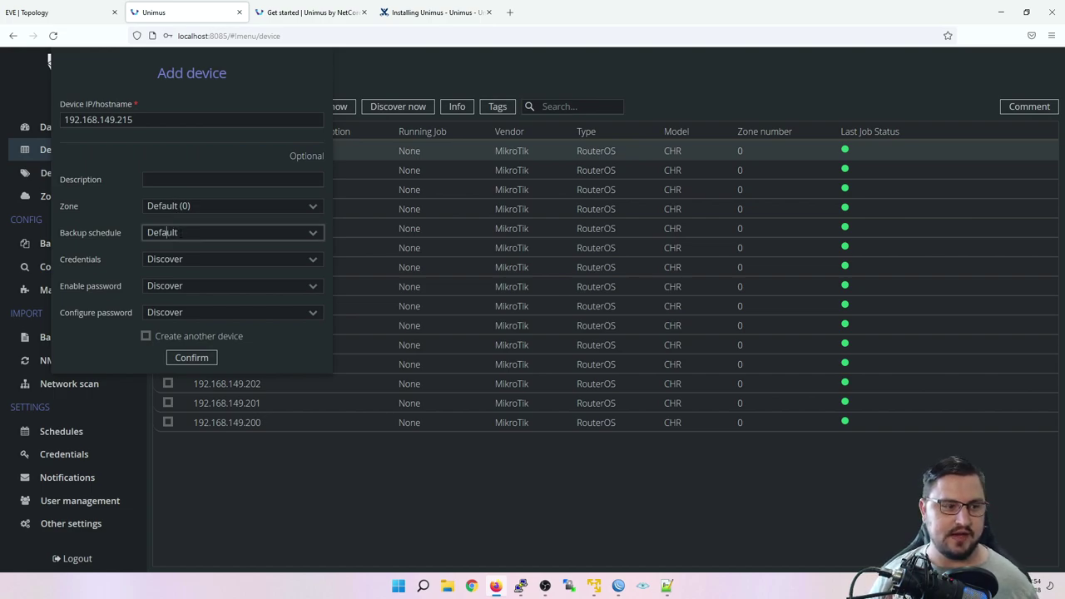
pyautogui.click(317, 237)
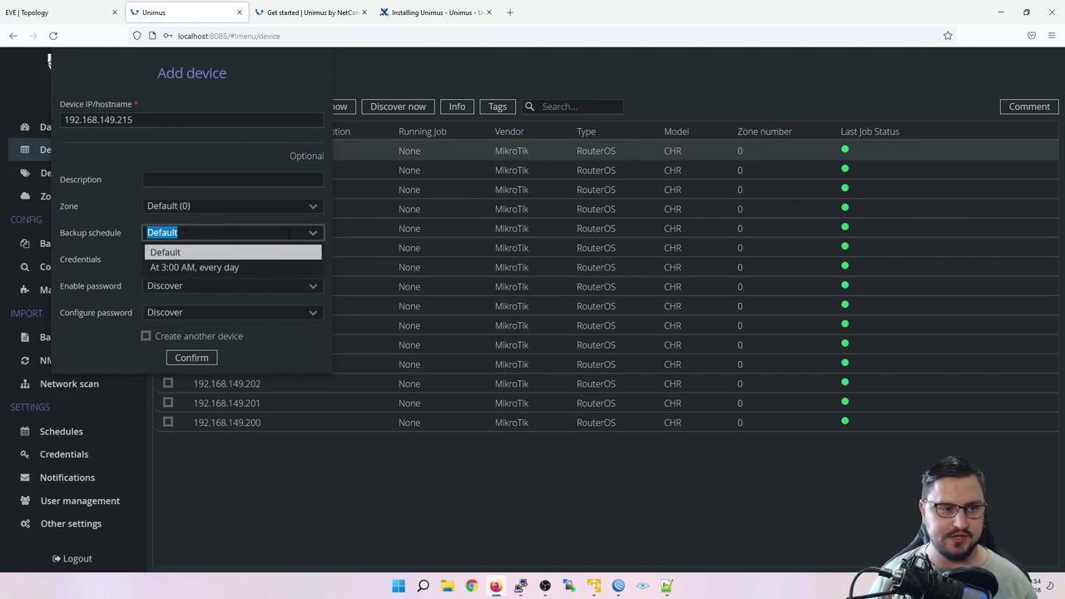
pyautogui.press('Escape')
pyautogui.click(259, 263)
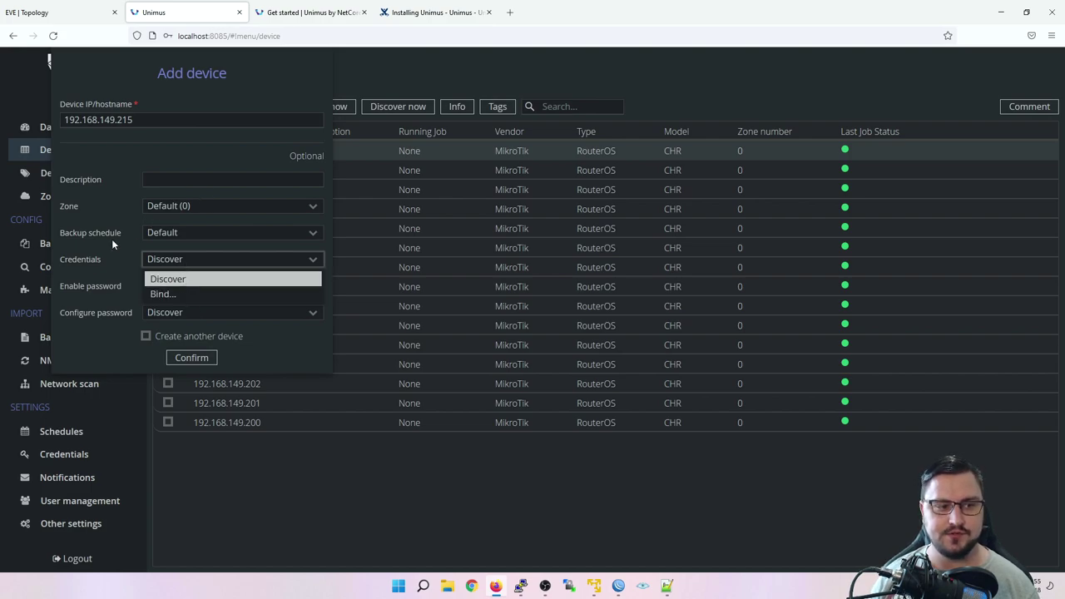
pyautogui.click(64, 236)
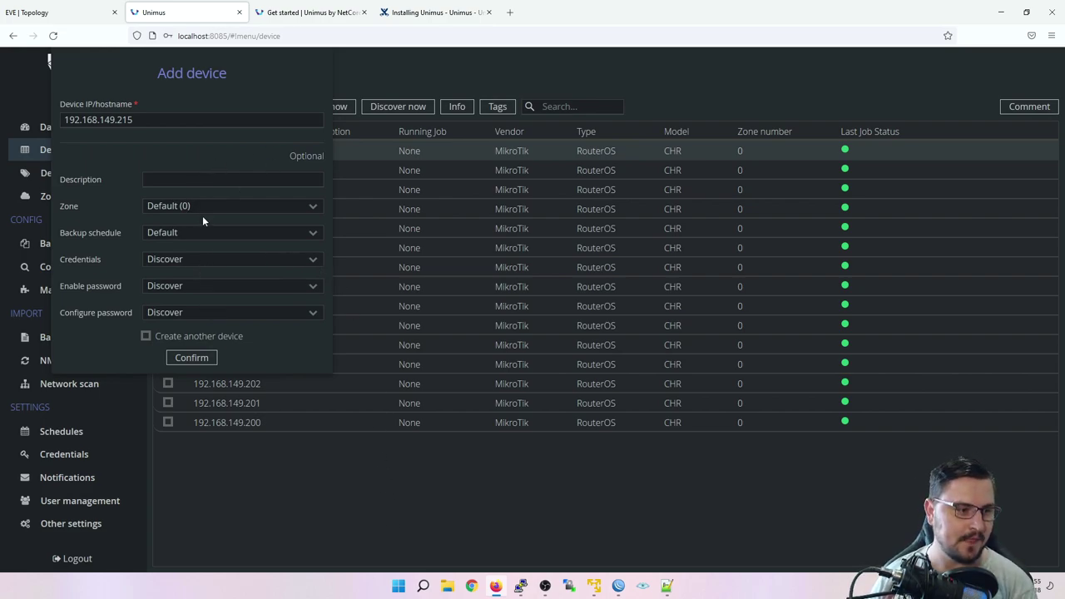
pyautogui.click(171, 341)
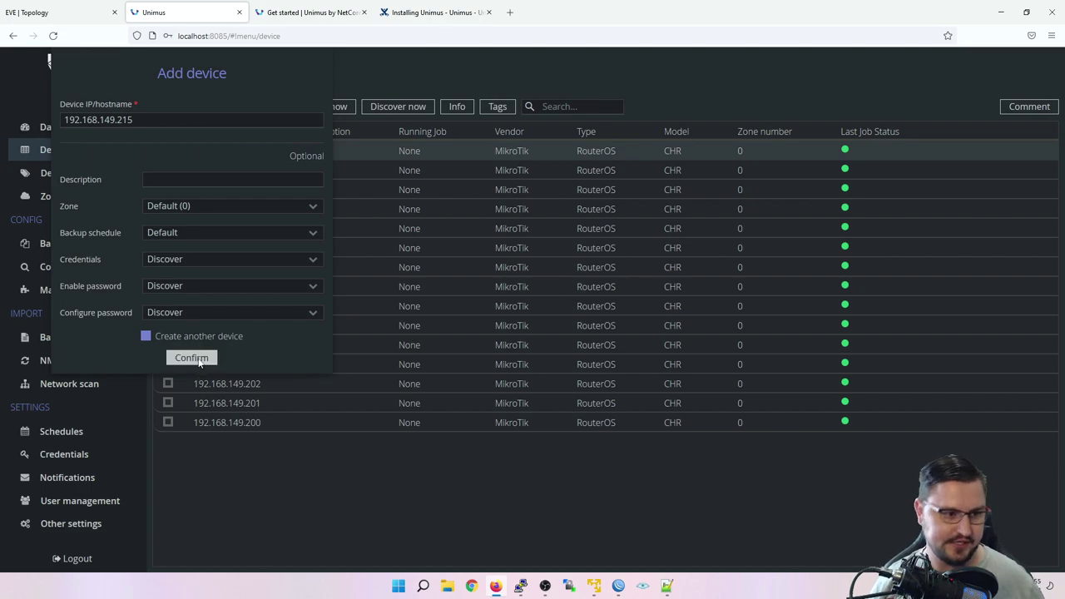
# Step: Add devices 192.168.149.215, .216 and .217
pyautogui.click(200, 363)
pyautogui.click(207, 119)
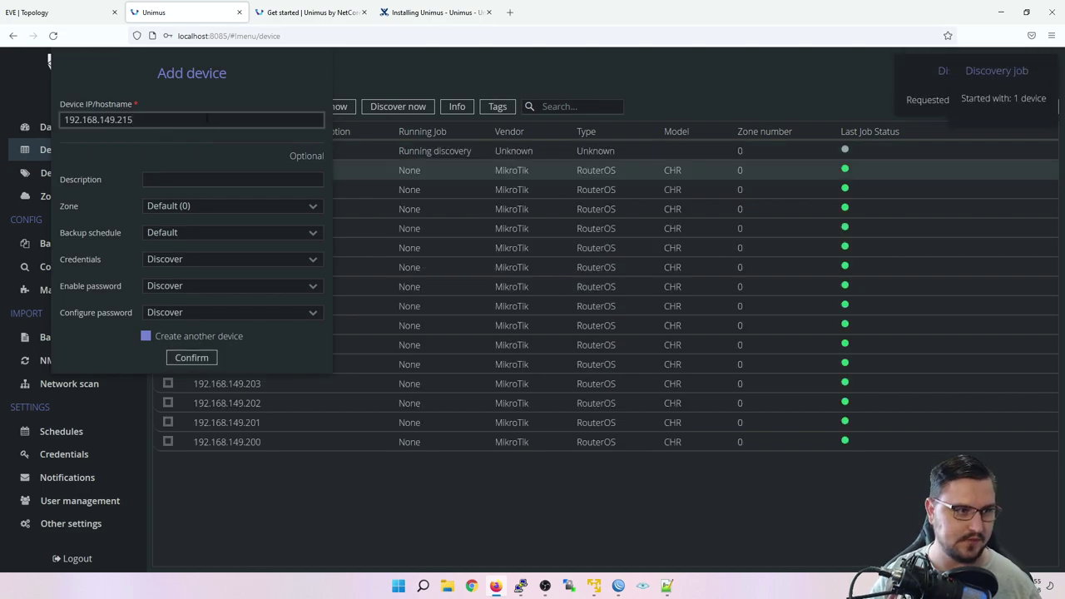
pyautogui.press('BackSpace')
pyautogui.write('6')
pyautogui.click(197, 360)
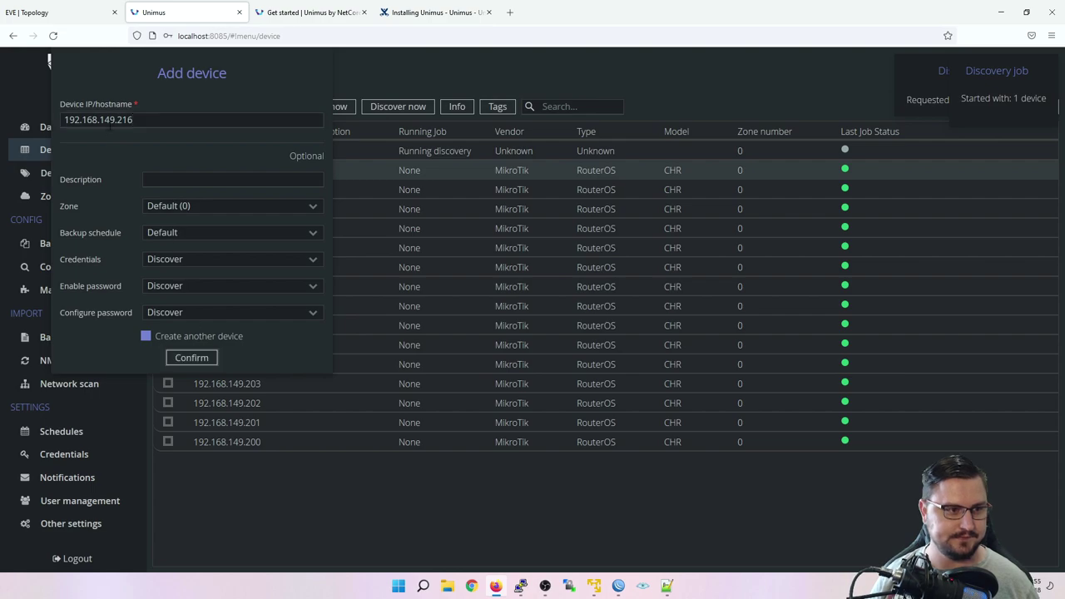
pyautogui.click(128, 116)
pyautogui.press('BackSpace')
pyautogui.write('5')
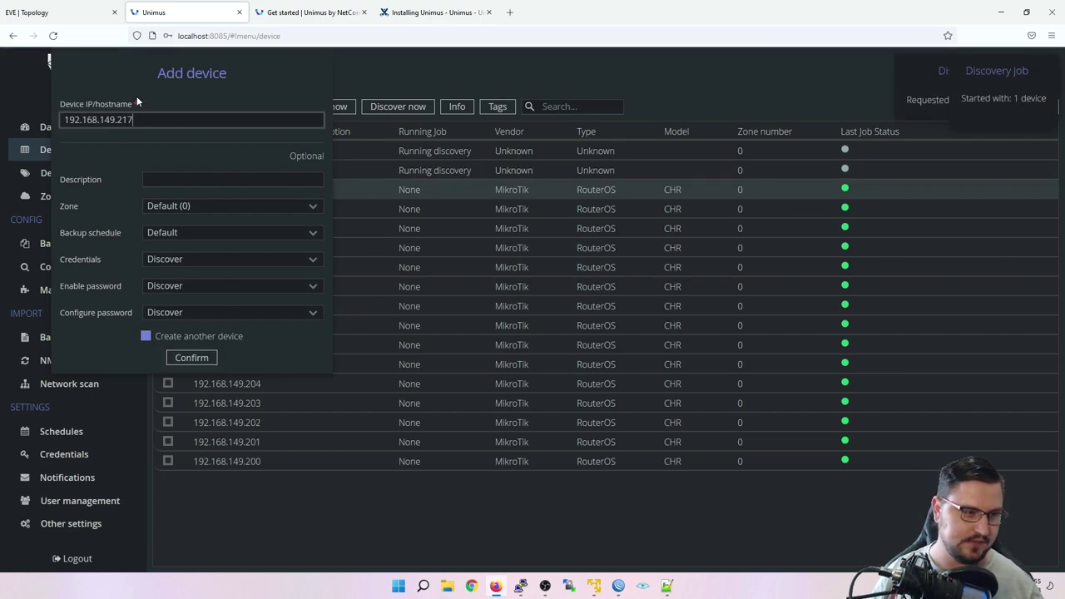
pyautogui.click(192, 358)
# Step: Add devices 192.168.149.218 and .219, then close the Add device form
pyautogui.click(123, 124)
pyautogui.press('BackSpace')
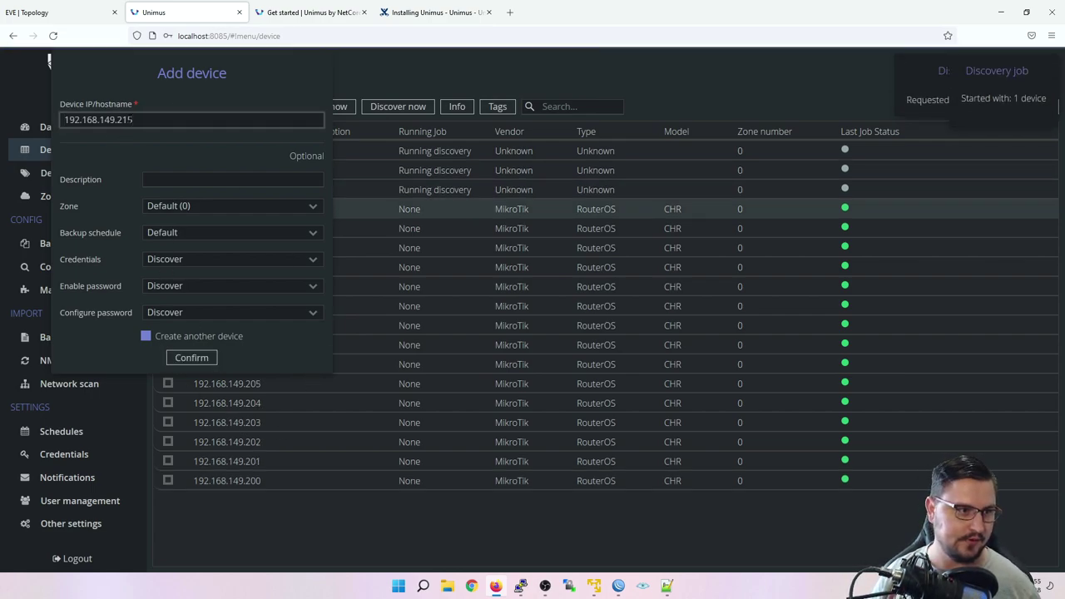
pyautogui.press('BackSpace')
pyautogui.write('8')
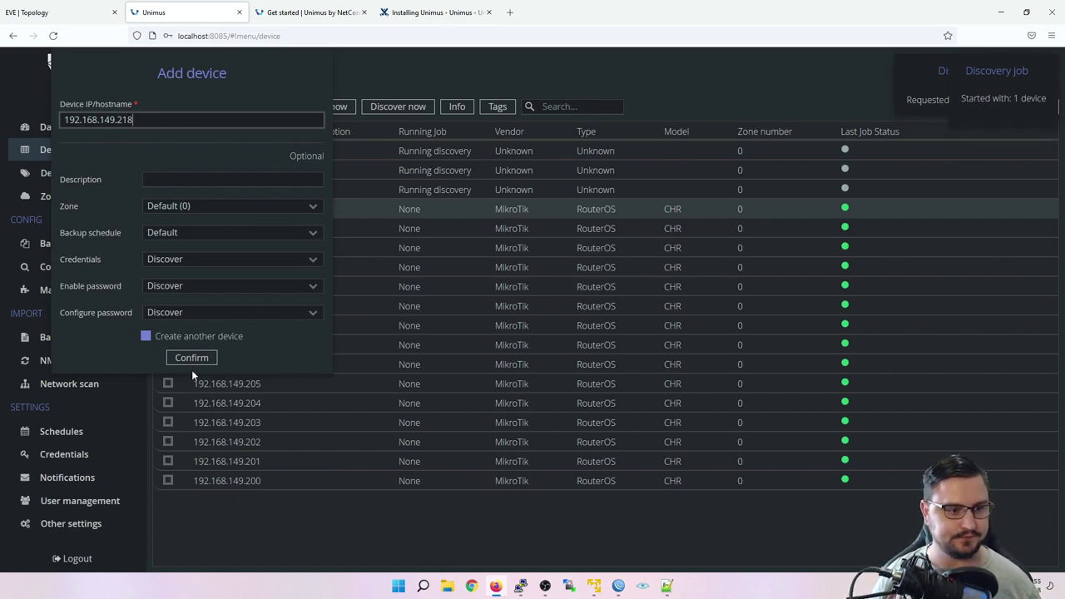
pyautogui.click(192, 358)
pyautogui.click(133, 120)
pyautogui.press('BackSpace')
pyautogui.write('5')
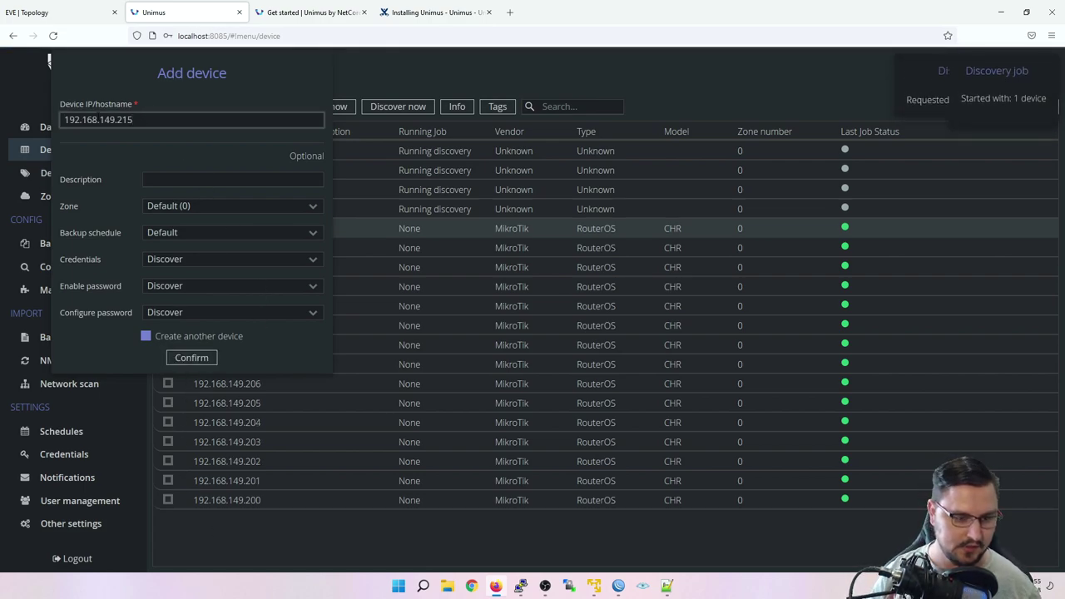
pyautogui.press('BackSpace')
pyautogui.write('9')
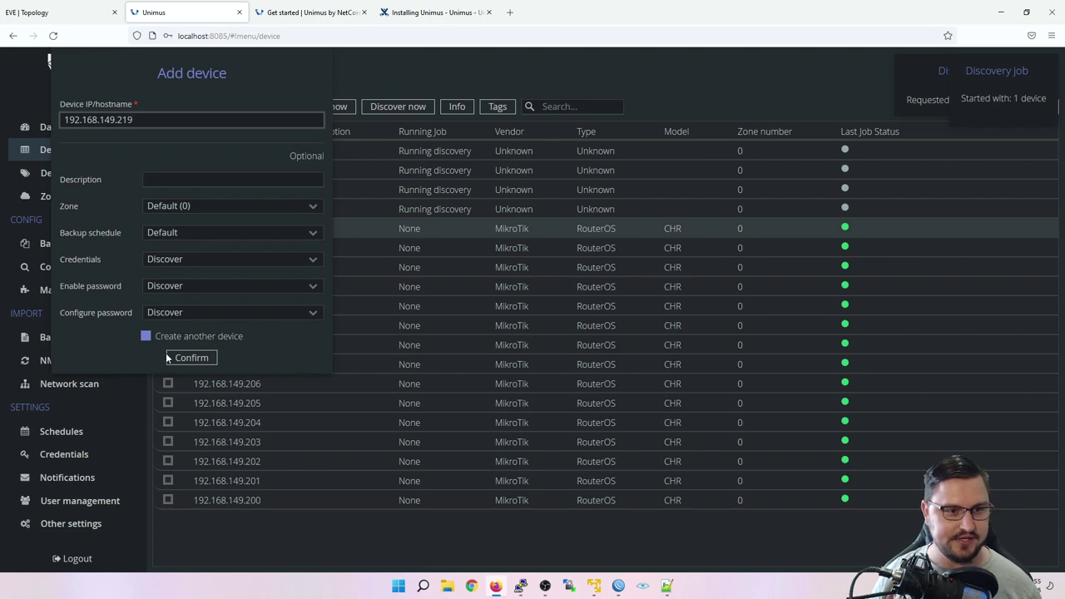
pyautogui.click(168, 357)
pyautogui.click(288, 531)
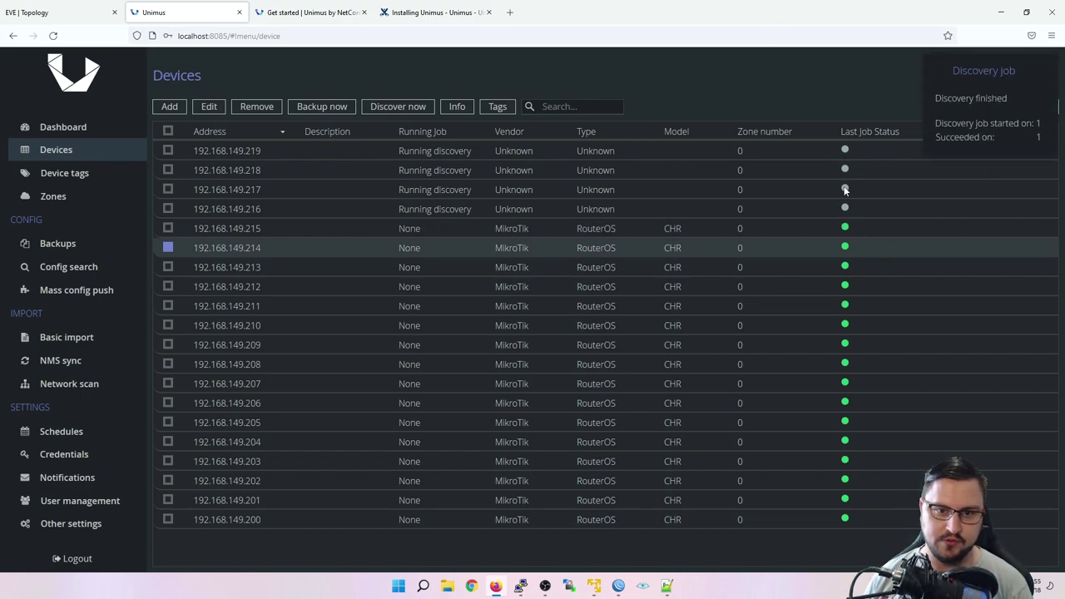
# Step: Tick and untick device 192.168.149.216 in the device list
pyautogui.keyDown('ctrl'); pyautogui.click(722, 210); pyautogui.keyUp('ctrl')
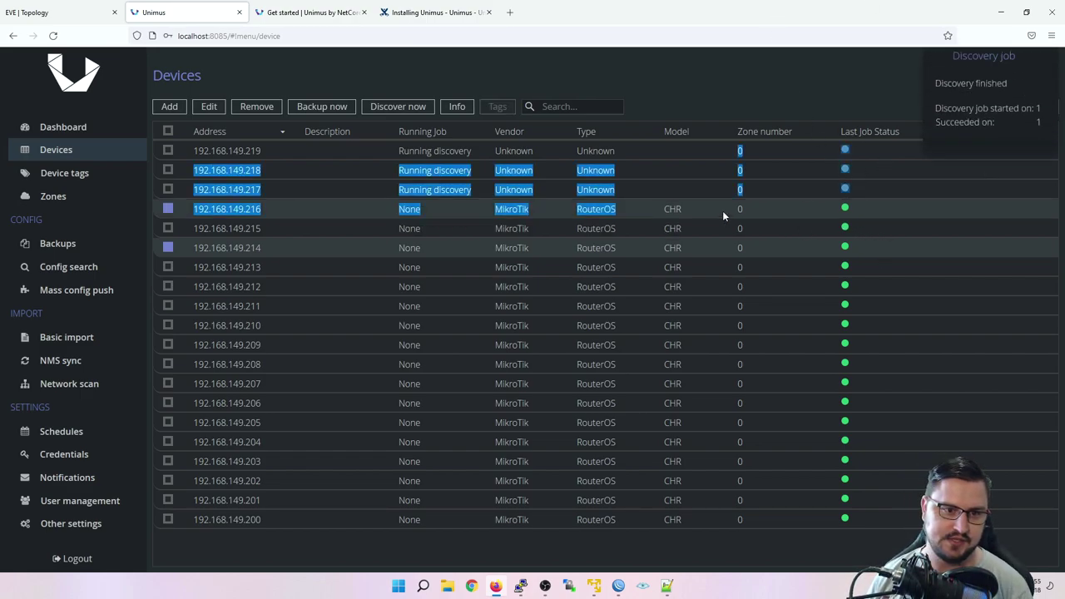
pyautogui.keyDown('ctrl'); pyautogui.click(722, 213); pyautogui.keyUp('ctrl')
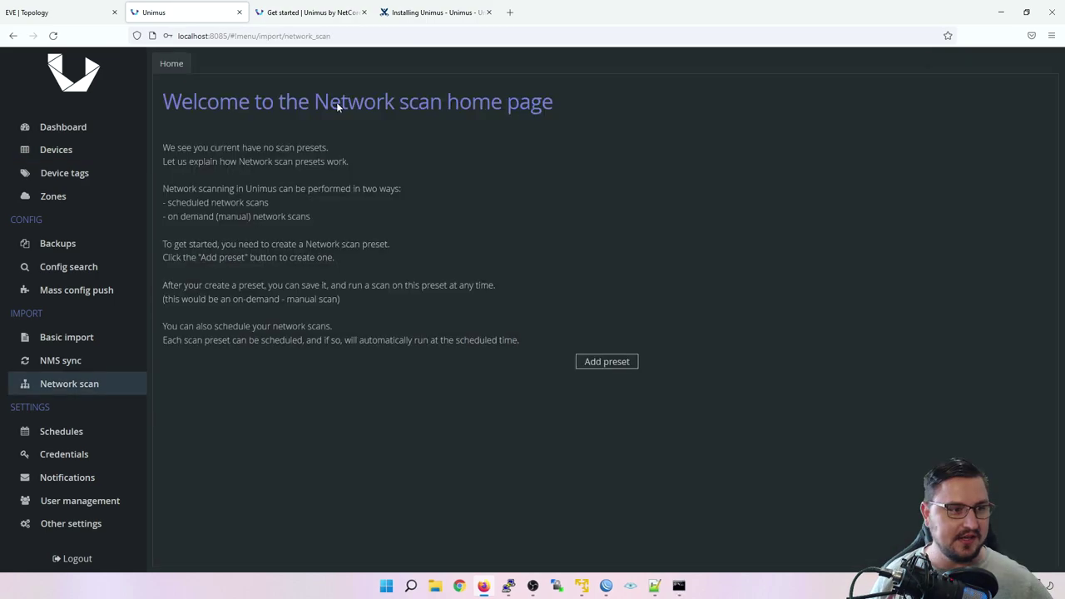
pyautogui.click(591, 364)
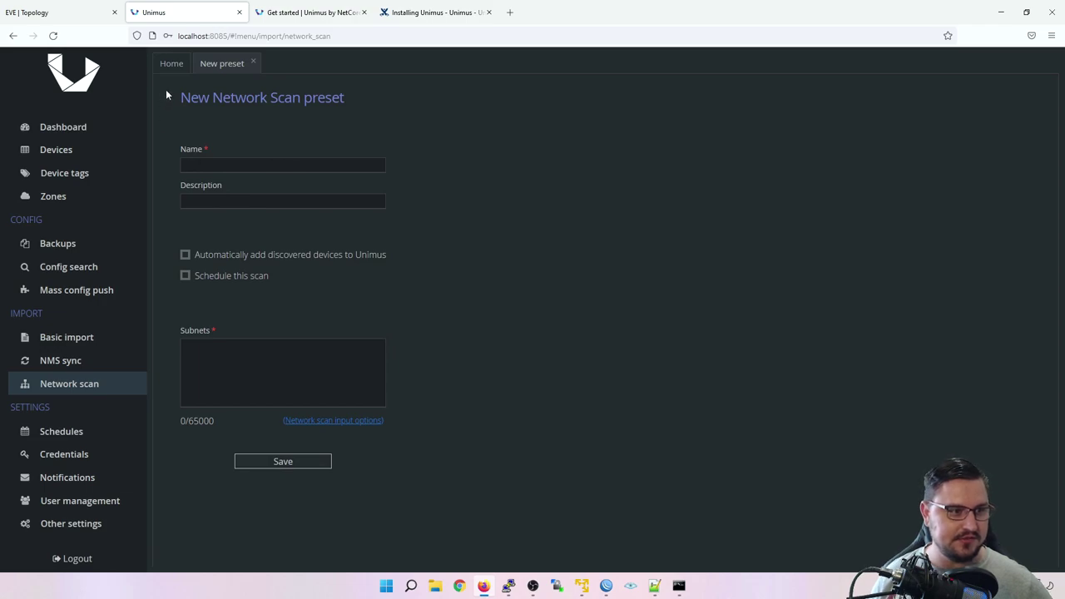
pyautogui.click(90, 336)
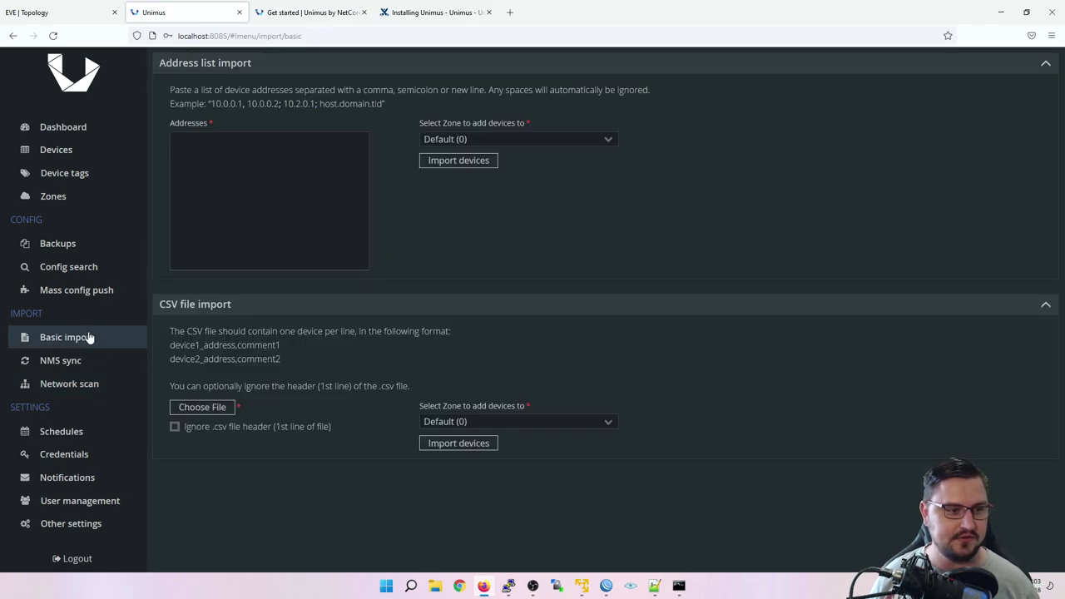
pyautogui.click(90, 384)
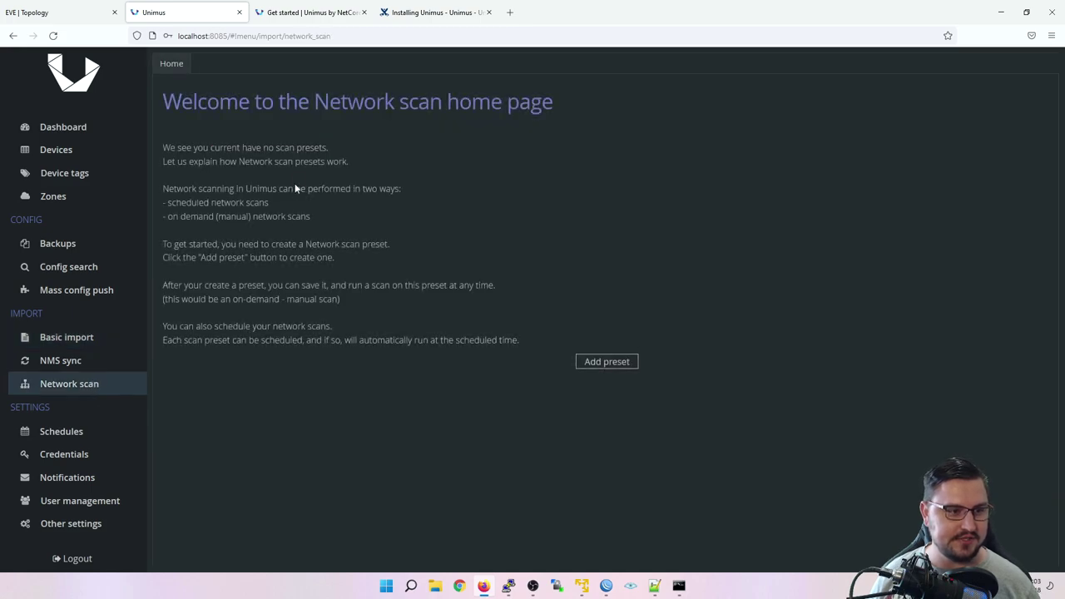
# Step: Start a new network scan preset named Man_Network
pyautogui.click(598, 365)
pyautogui.click(218, 164)
pyautogui.write('t')
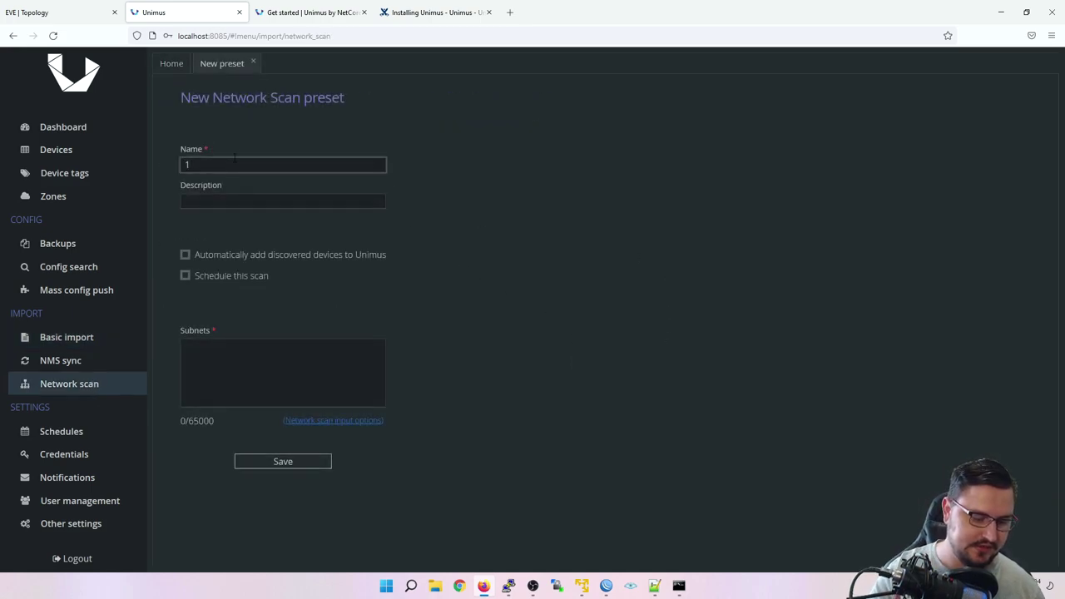
pyautogui.press('BackSpace')
pyautogui.write('Management')
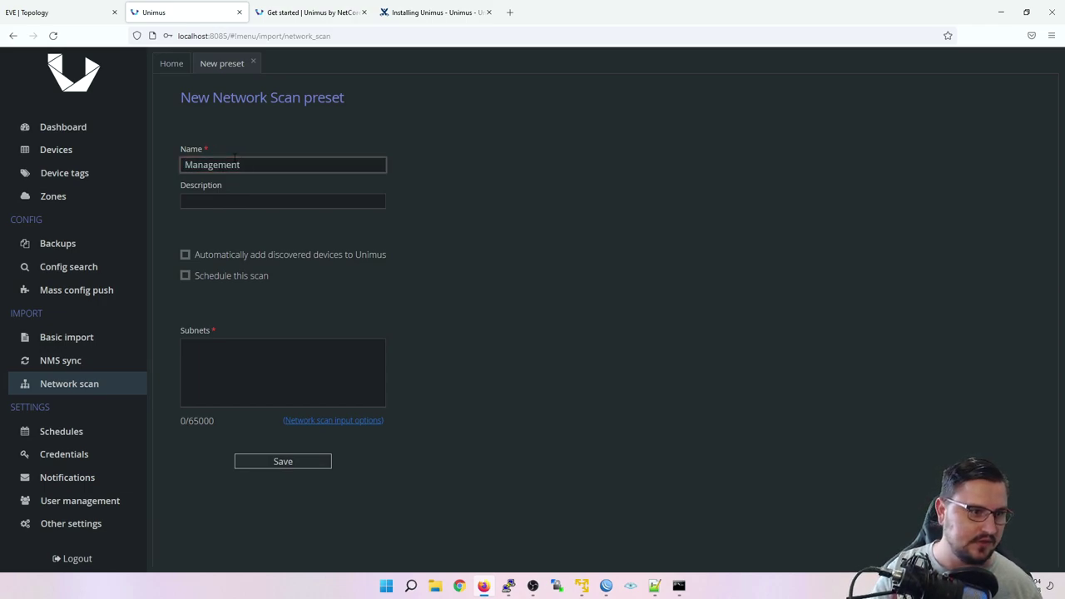
pyautogui.press('BackSpace')
pyautogui.press('BackSpace')
pyautogui.press('BackSpace')
pyautogui.press('BackSpace')
pyautogui.press('BackSpace')
pyautogui.press('BackSpace')
pyautogui.press('BackSpace')
pyautogui.write('_Ne')
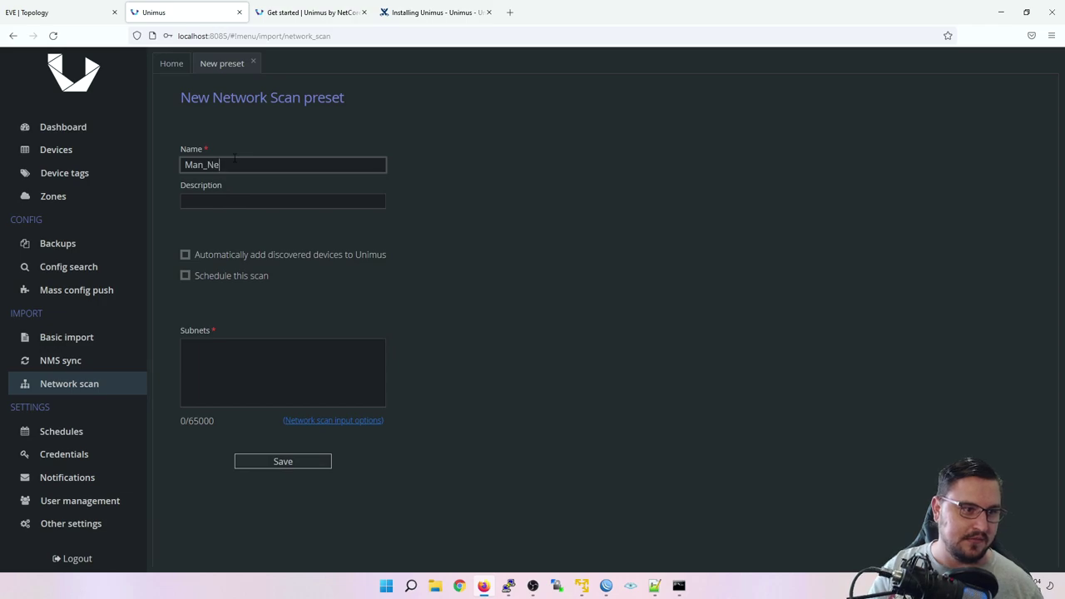
pyautogui.write('twork')
# Step: Enable auto-adding discovered devices, set subnet 192.168.149.0/24, and save the preset
pyautogui.press('Tab')
pyautogui.press('Tab')
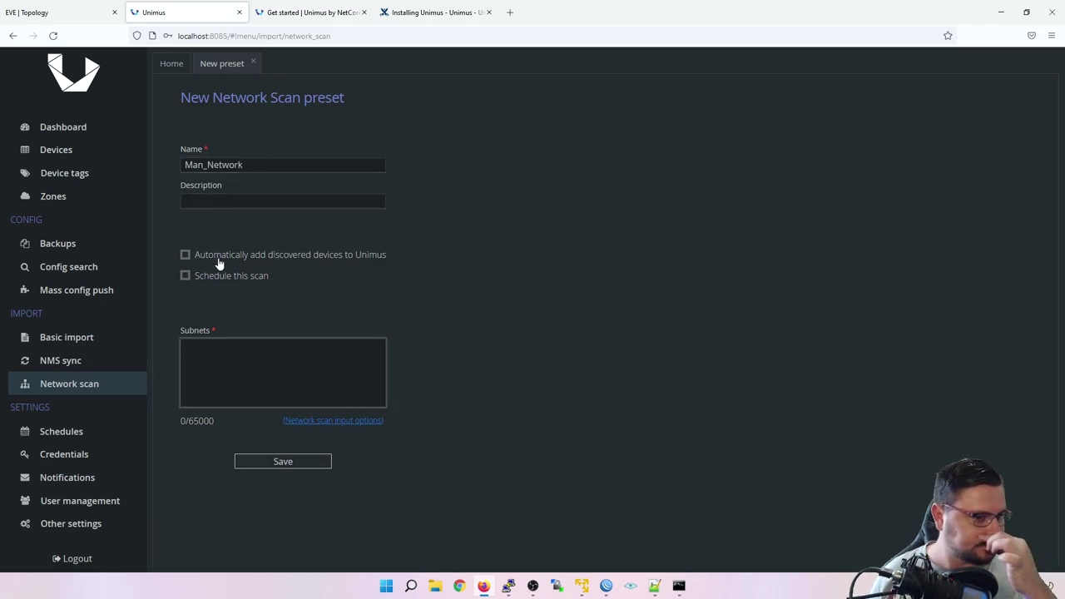
pyautogui.click(219, 258)
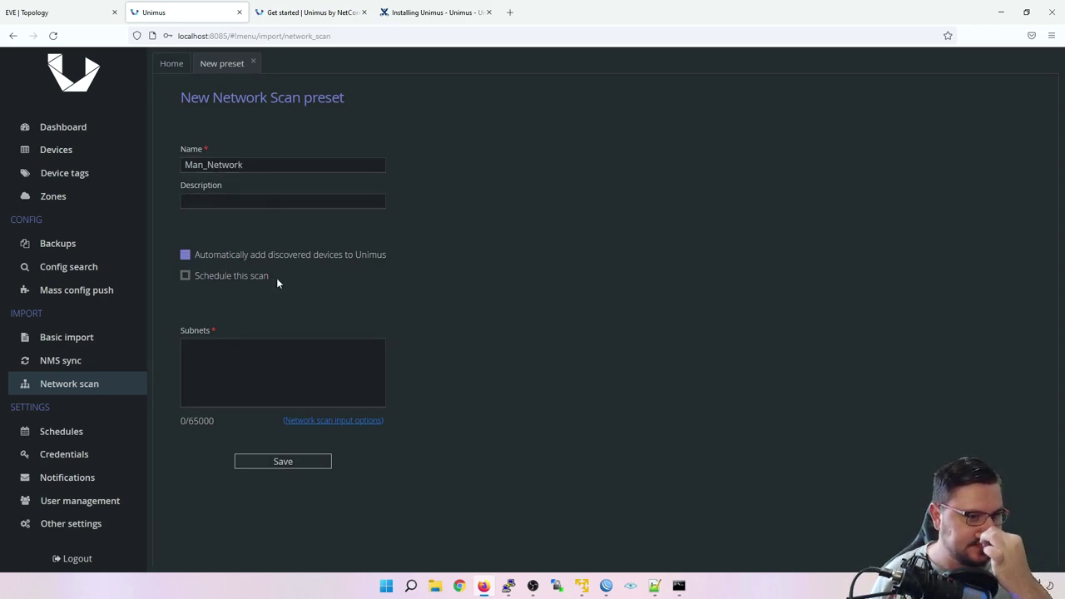
pyautogui.press('Tab')
pyautogui.press('Tab')
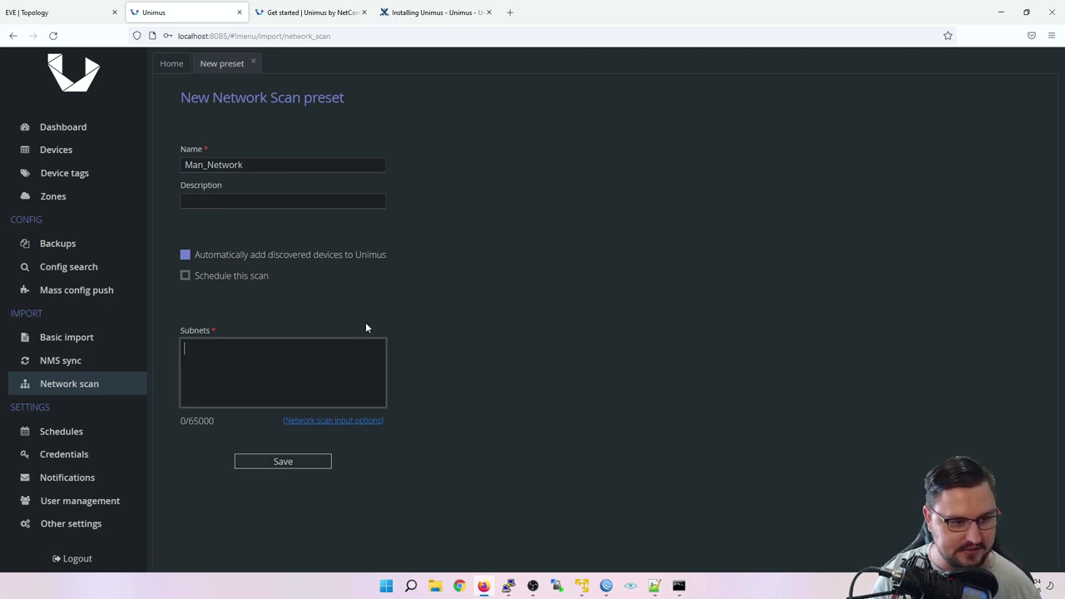
pyautogui.write('192.168')
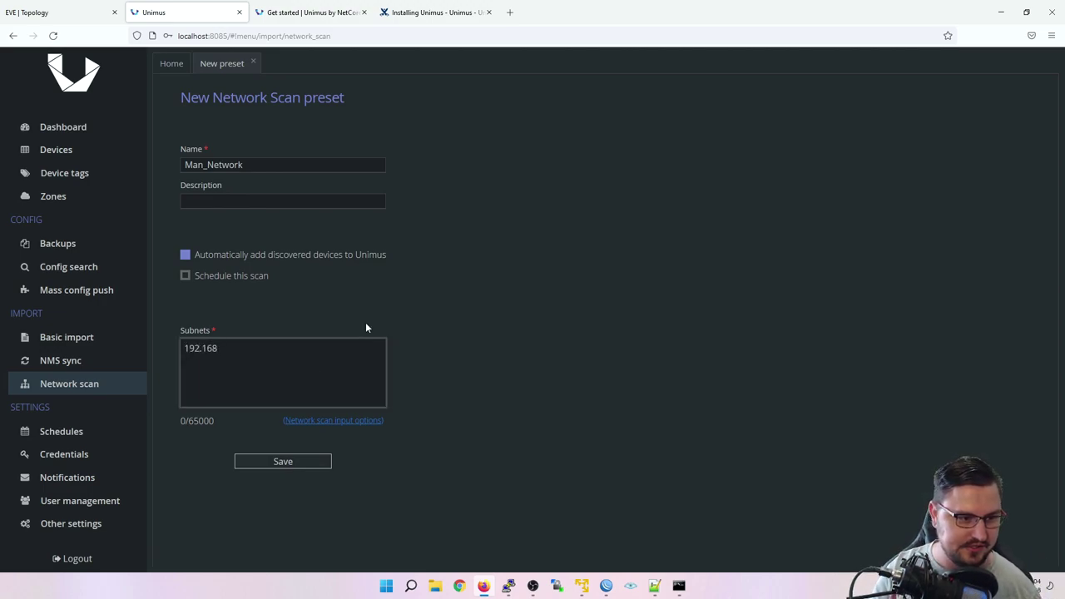
pyautogui.write('.149.0/24')
pyautogui.press('Return')
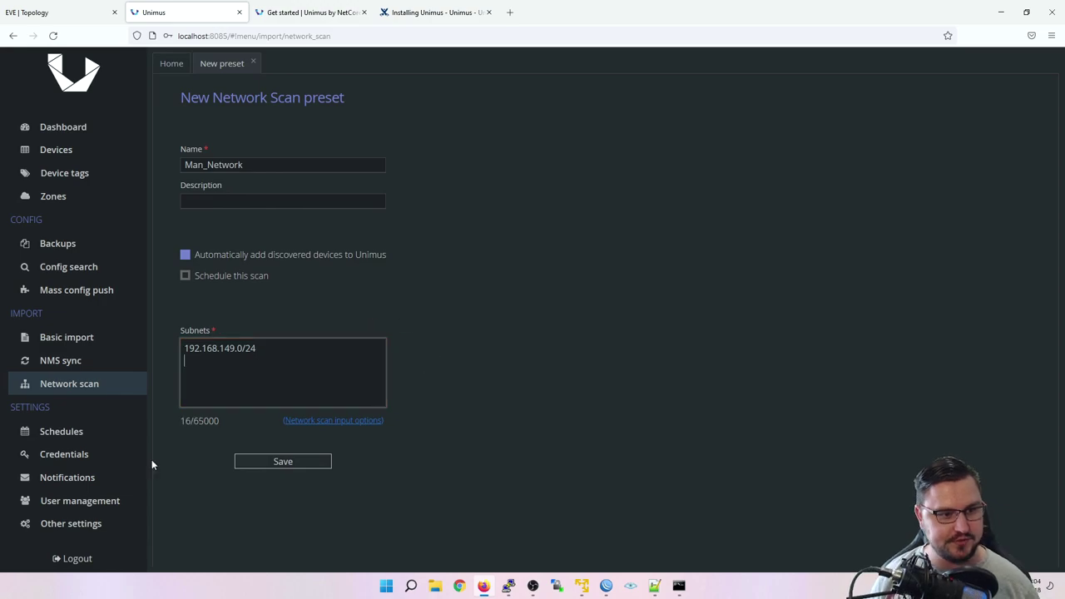
pyautogui.click(297, 467)
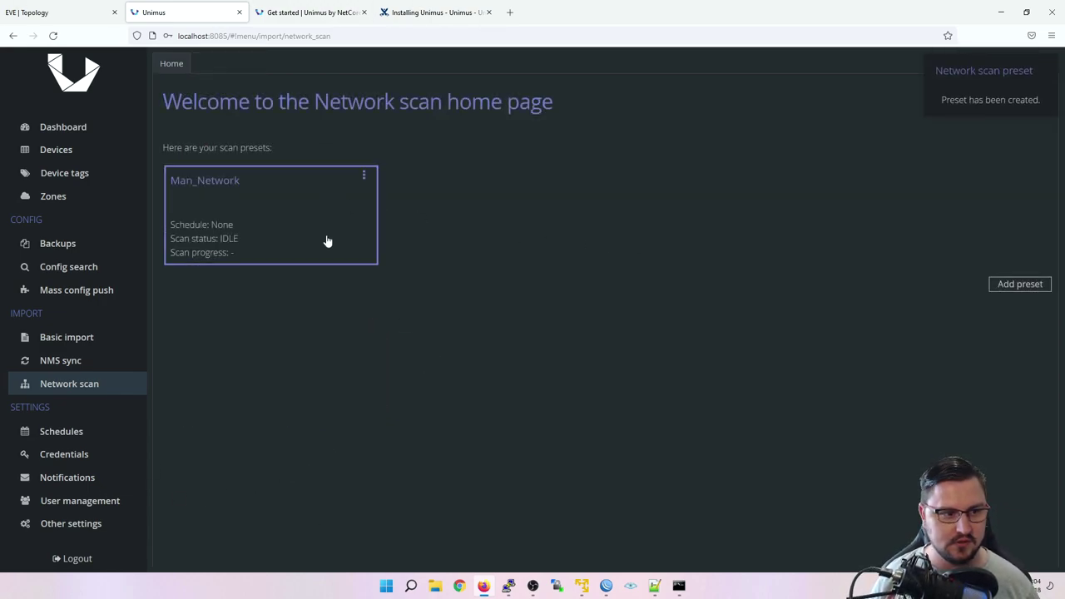
# Step: Select every device in the device list and delete them all from Unimus
pyautogui.click(324, 238)
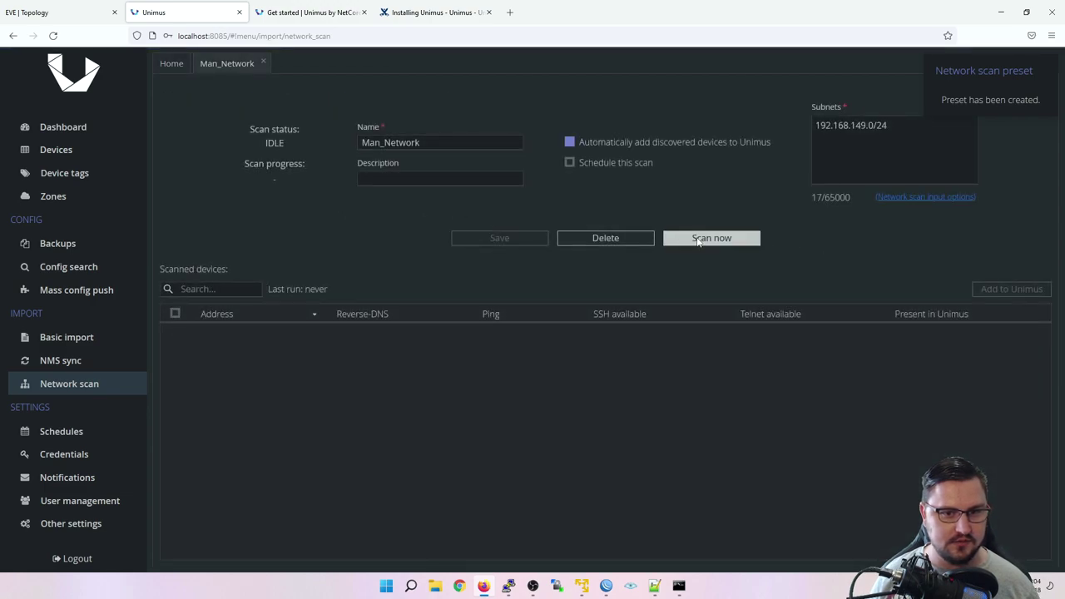
pyautogui.click(56, 150)
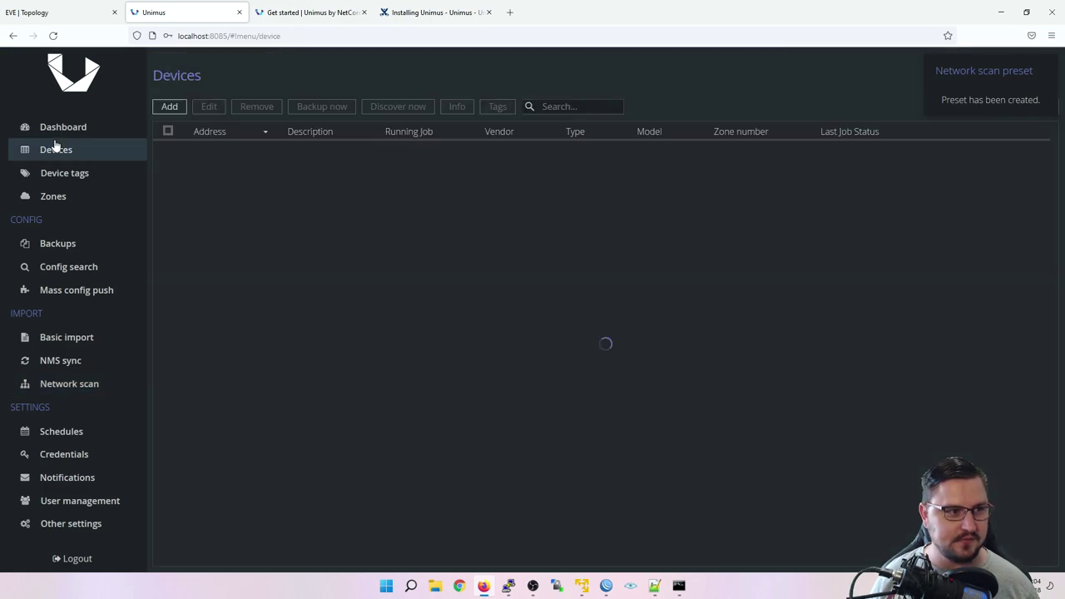
pyautogui.click(167, 131)
pyautogui.click(256, 107)
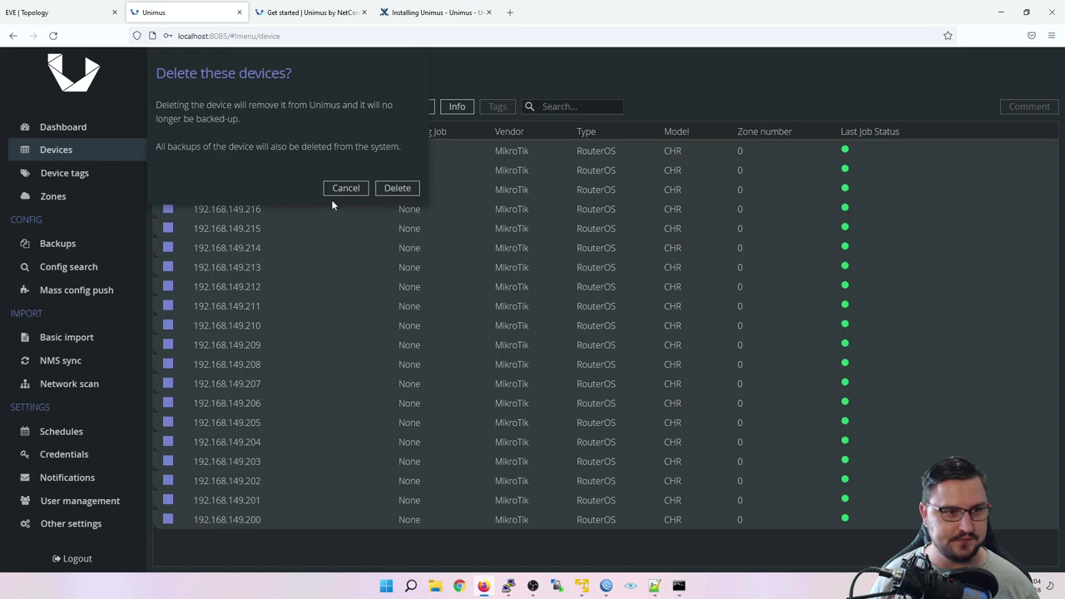
pyautogui.click(402, 190)
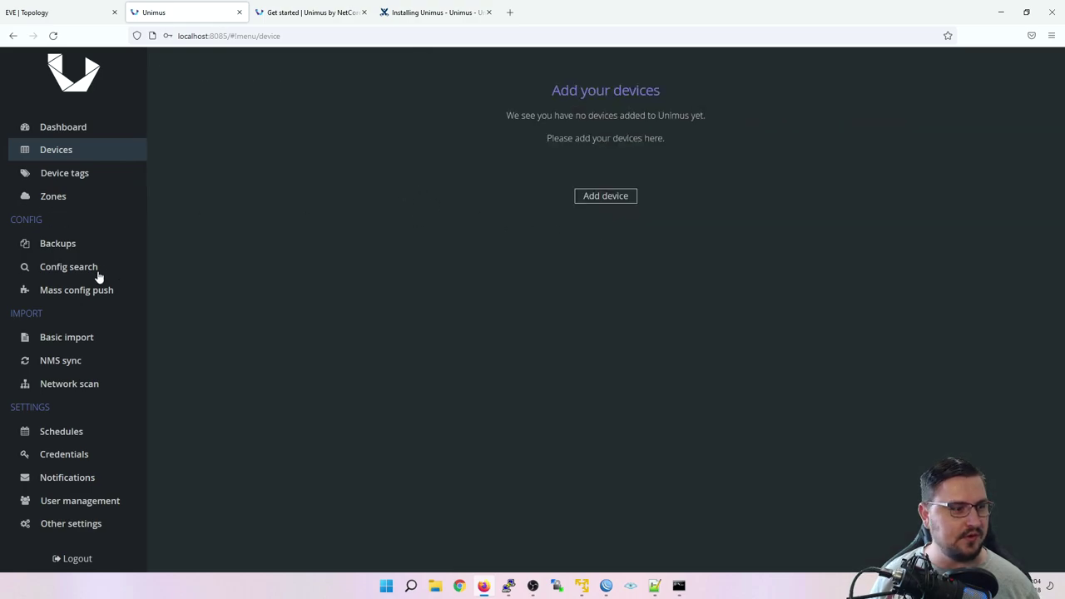
# Step: Open the saved Man_Network scan and run it again
pyautogui.click(83, 338)
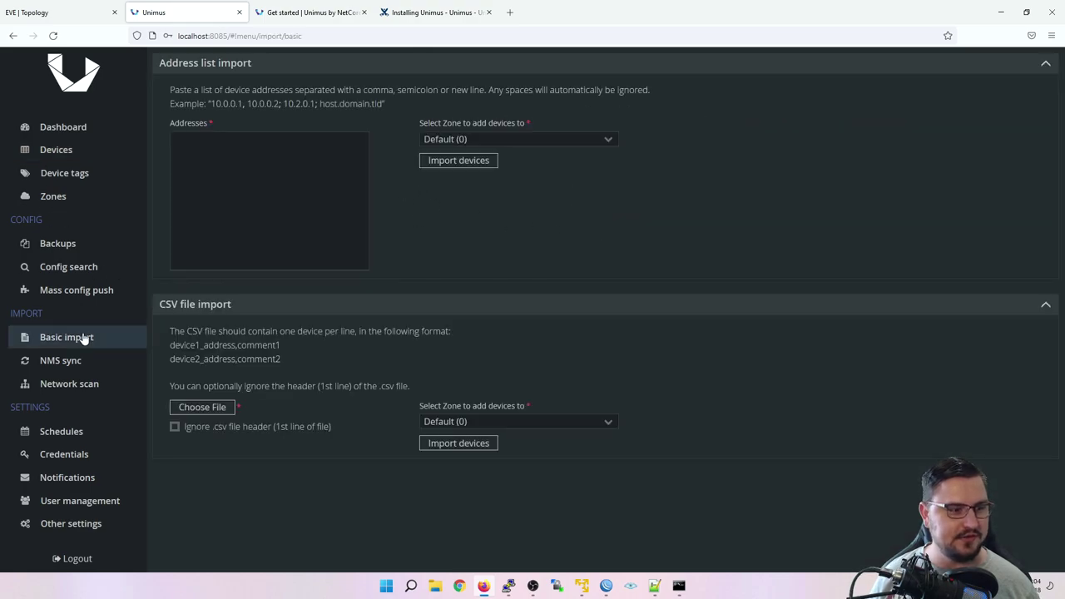
pyautogui.click(83, 385)
pyautogui.click(693, 239)
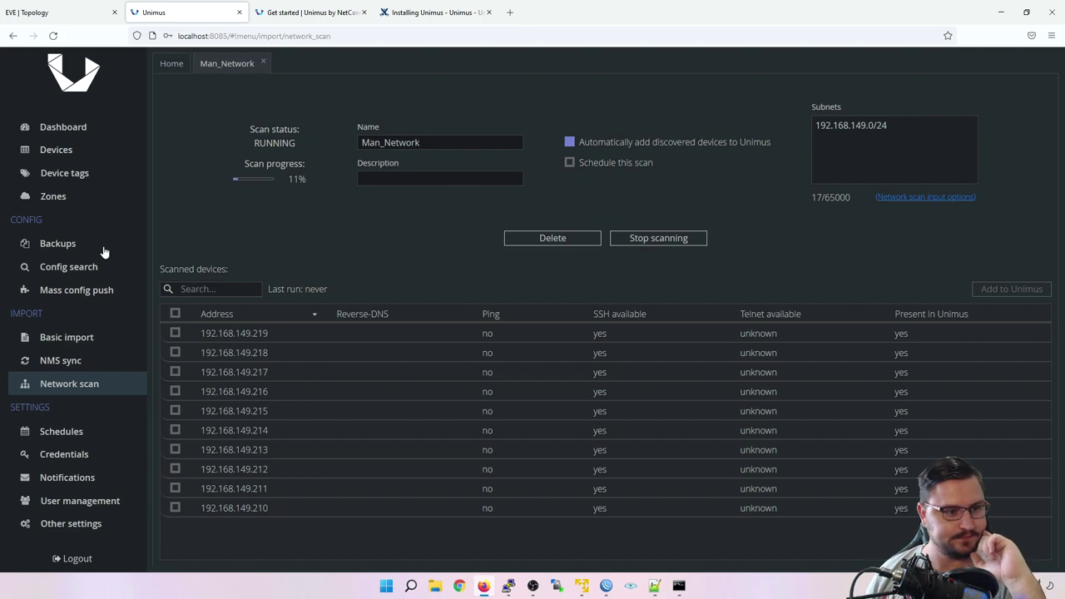
# Step: Open the device list showing routers 192.168.149.210–219 added by the scan
pyautogui.click(50, 148)
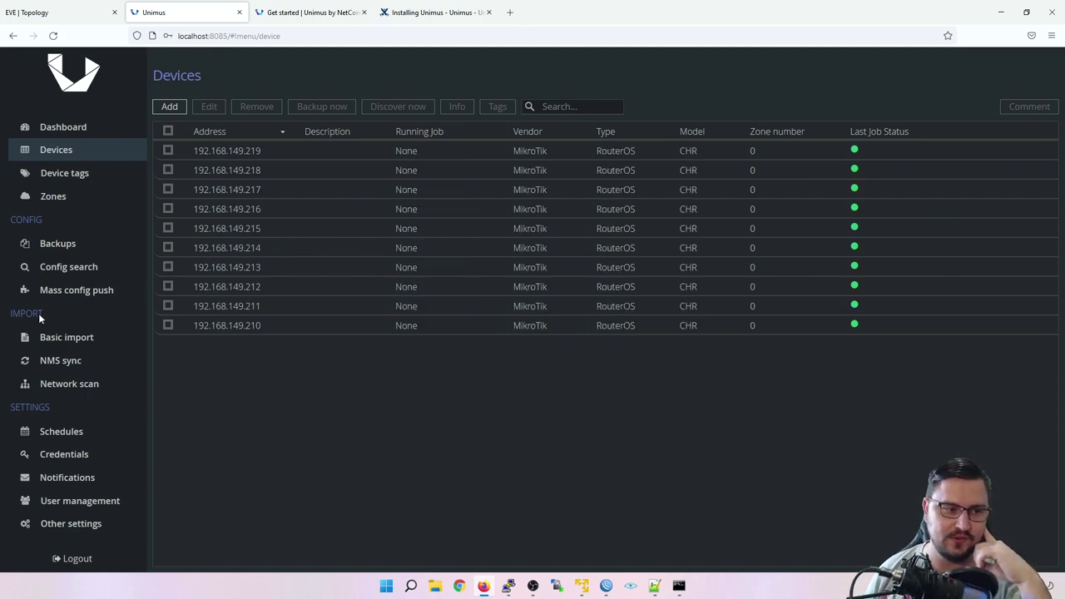
# Step: Select all 20 devices and run Backup now on them
pyautogui.click(168, 247)
pyautogui.click(187, 154)
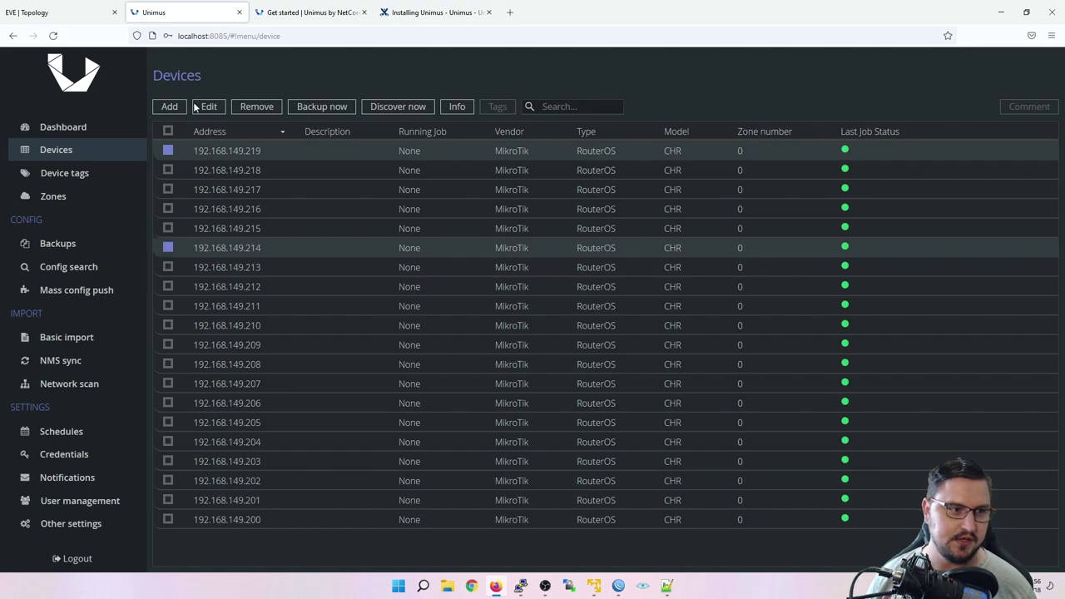
pyautogui.click(167, 132)
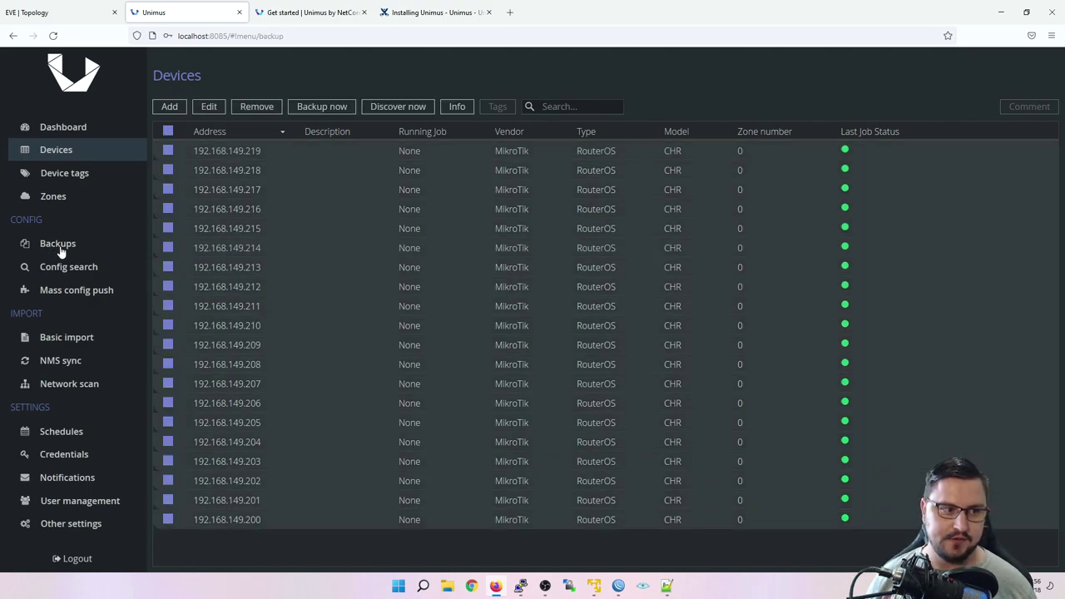
pyautogui.click(58, 244)
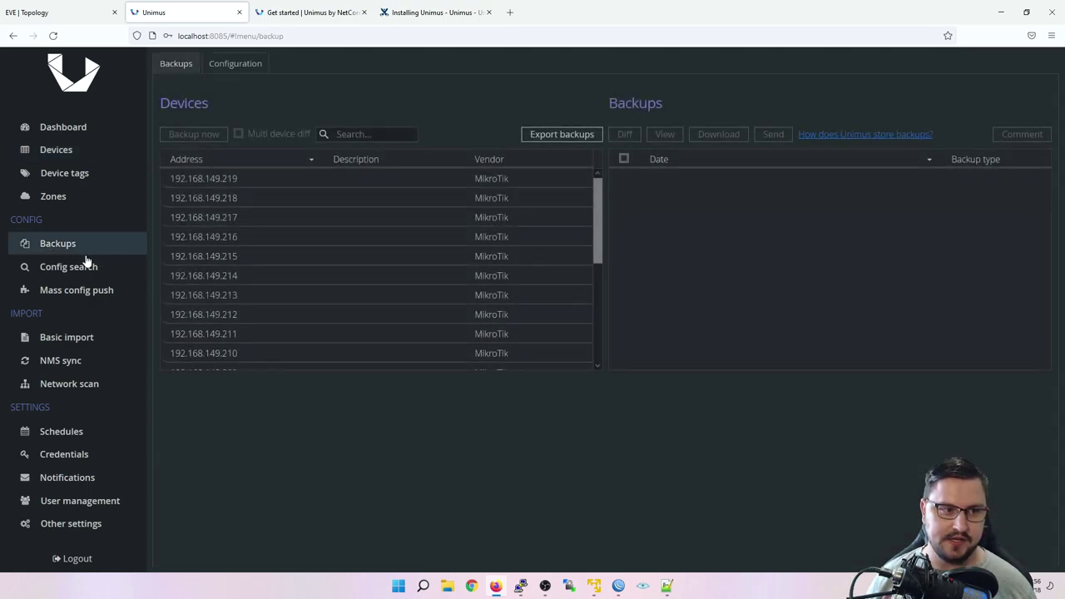
pyautogui.click(201, 174)
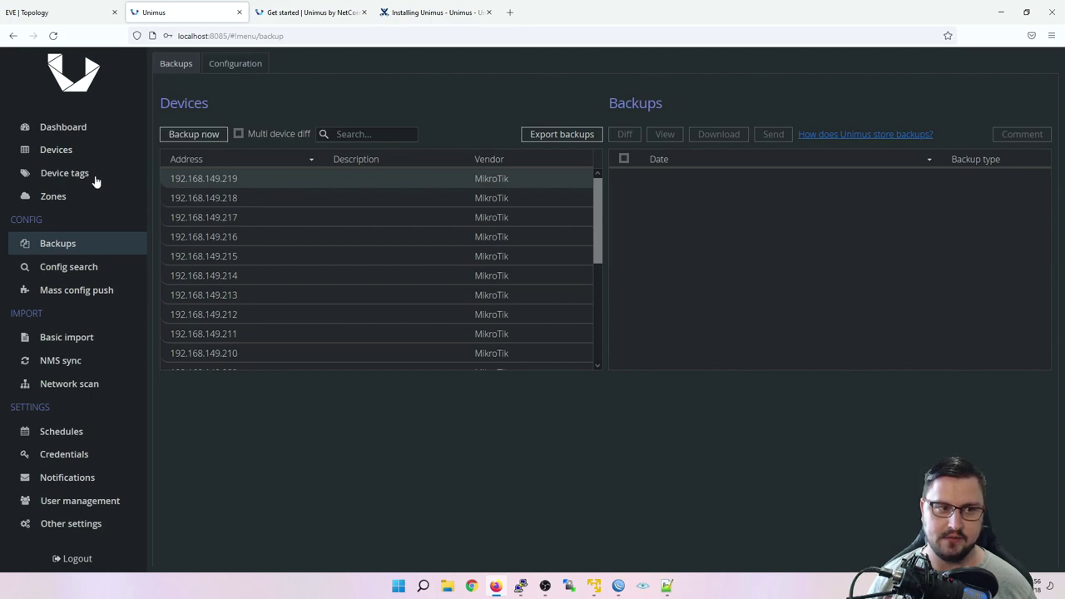
pyautogui.click(66, 149)
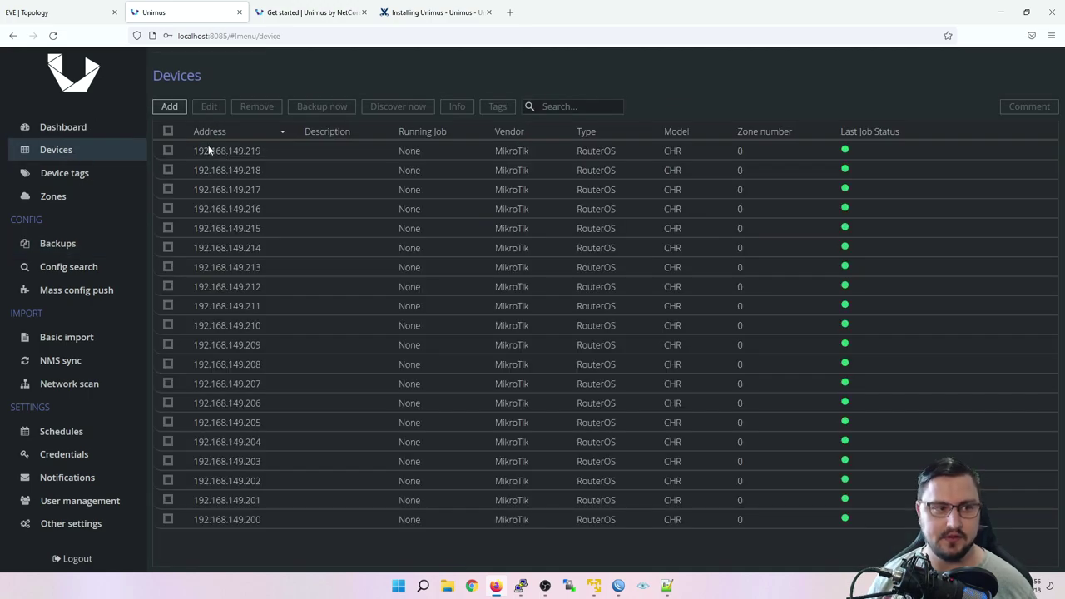
pyautogui.click(167, 131)
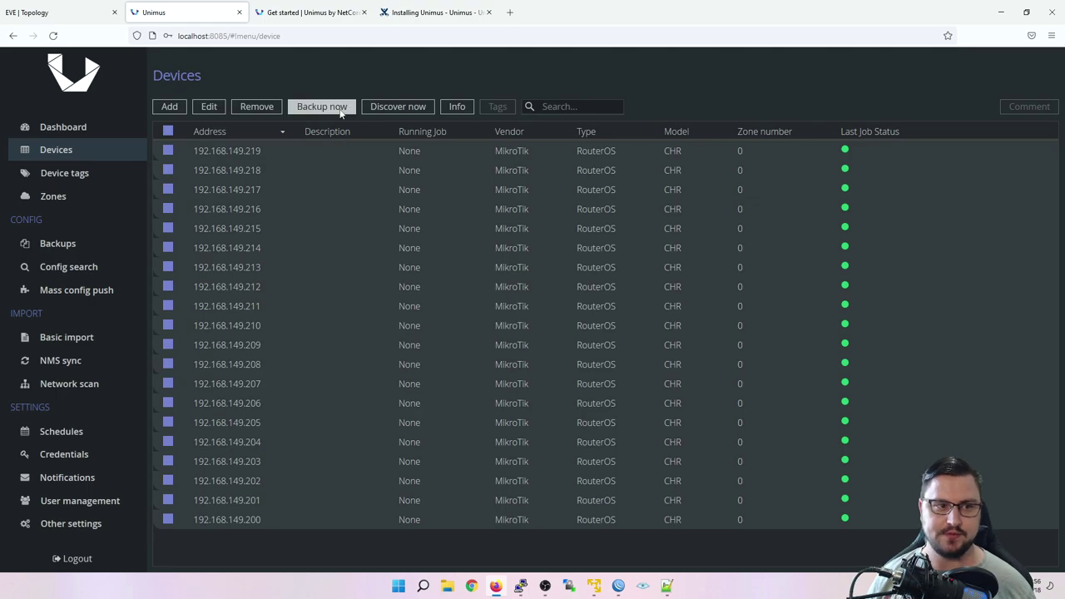
pyautogui.click(322, 106)
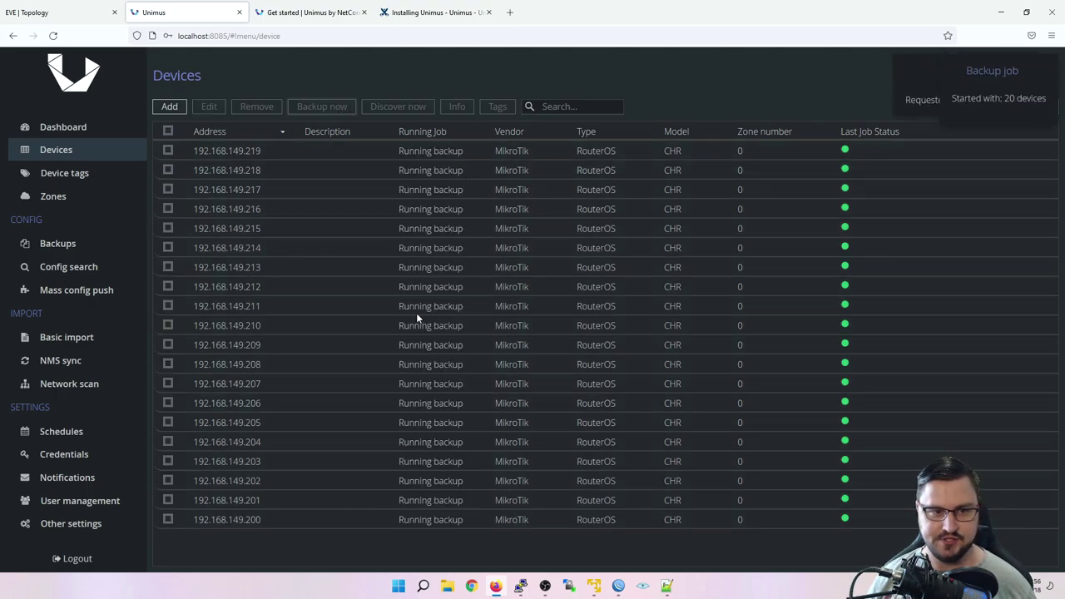
# Step: Check stored backups for devices .219 through .200, then view the Dashboard with 20 backups
pyautogui.click(54, 243)
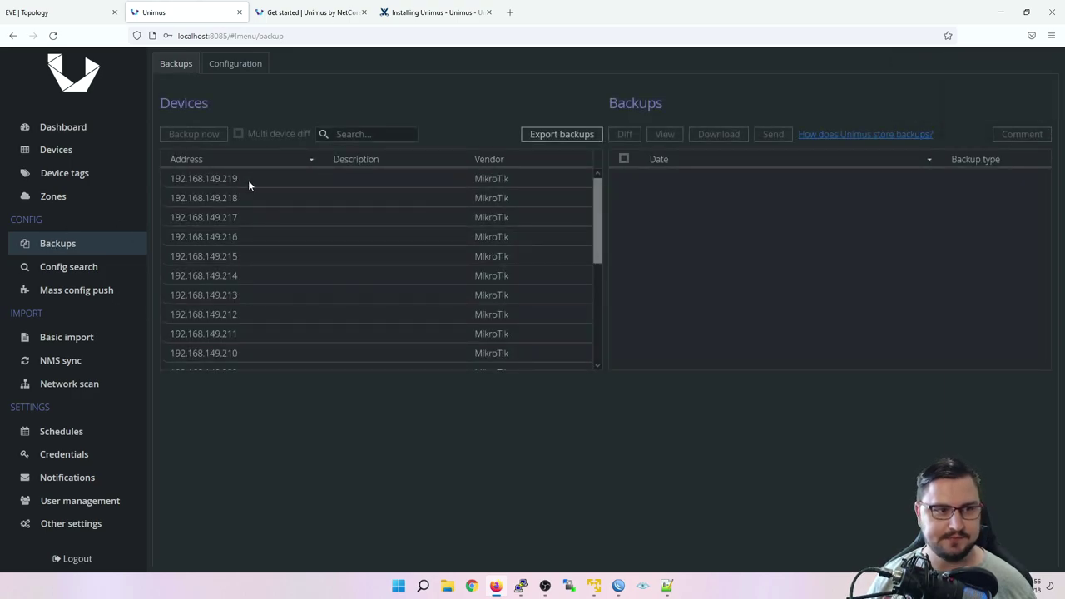
pyautogui.click(248, 178)
pyautogui.click(252, 204)
pyautogui.click(253, 217)
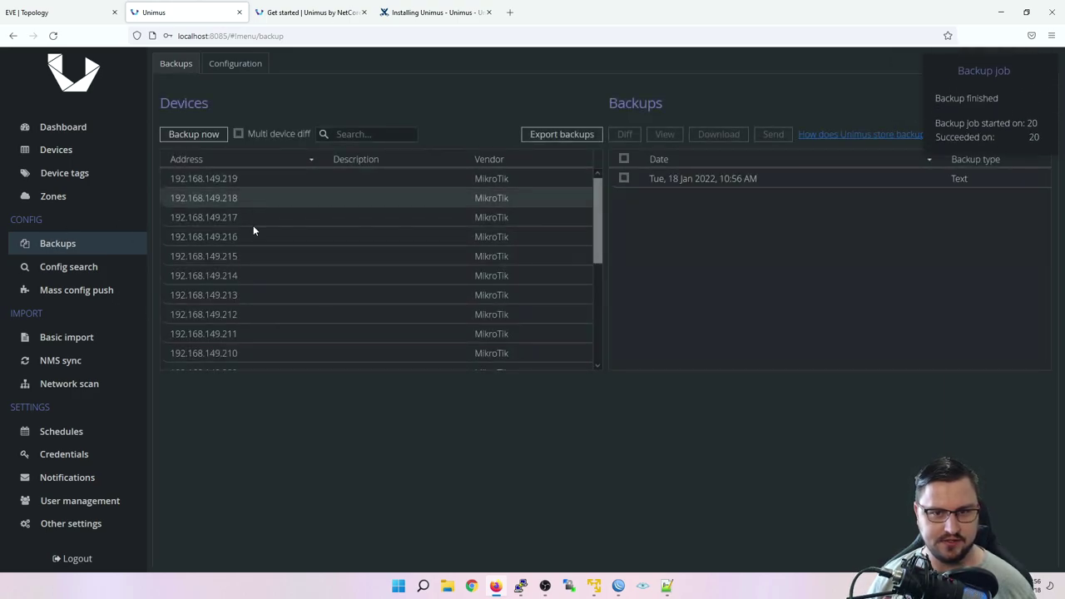
pyautogui.click(259, 256)
pyautogui.click(273, 291)
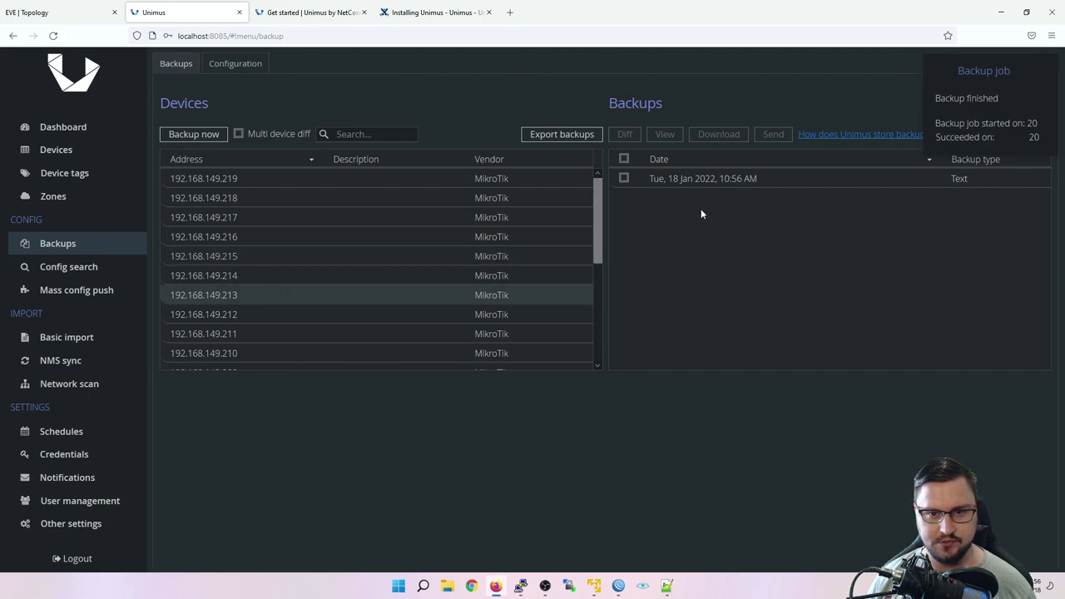
pyautogui.scroll(-3, 586, 262)
pyautogui.click(496, 364)
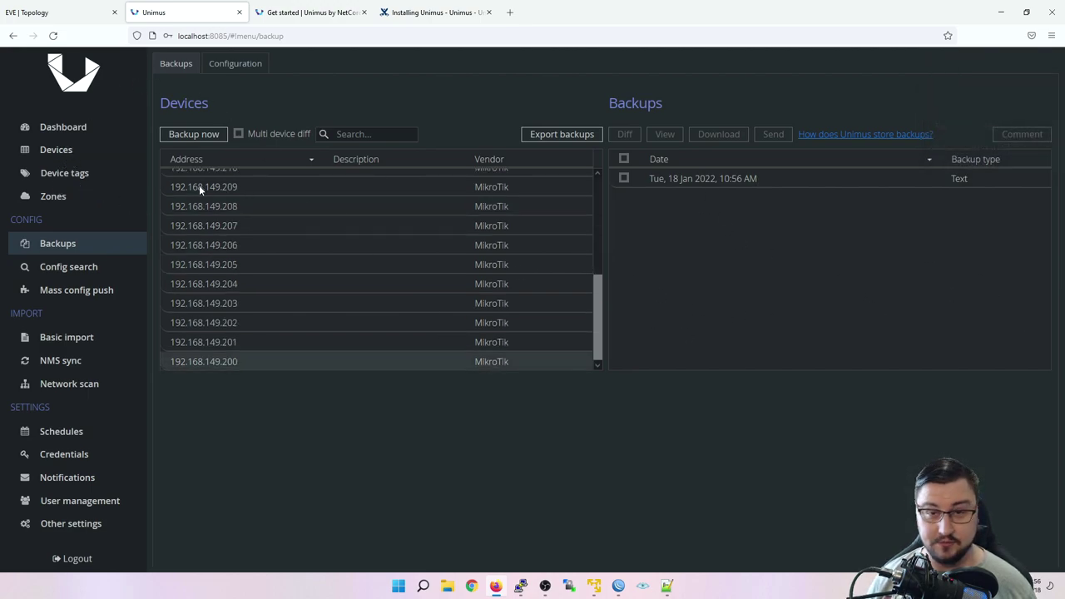
pyautogui.click(55, 129)
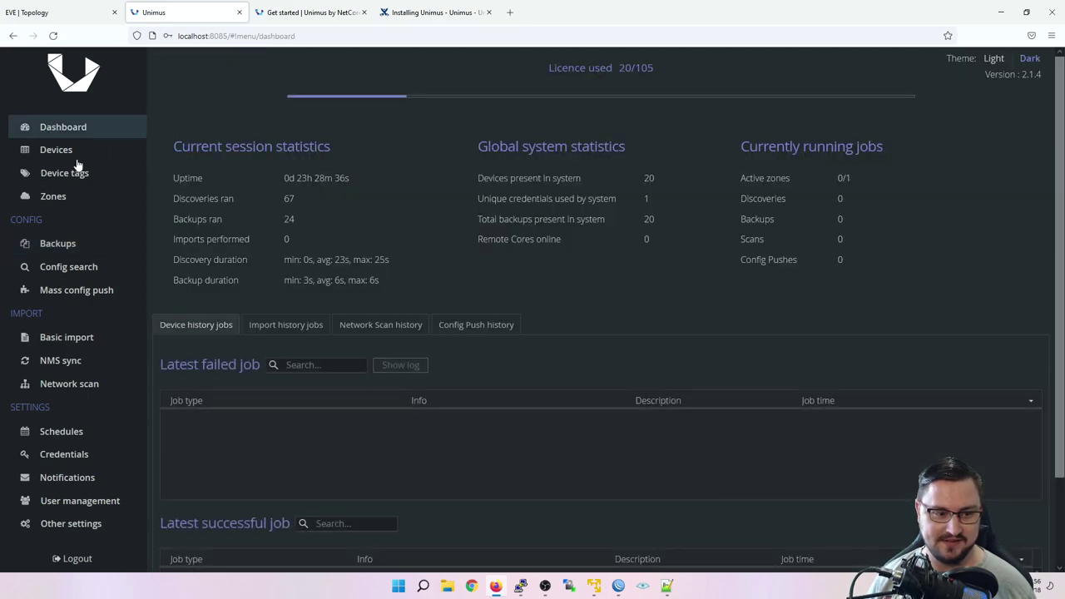
# Step: Return to the Unimus device list and bring up the EVE-NG topology of the twenty MikroTik routers
pyautogui.click(46, 158)
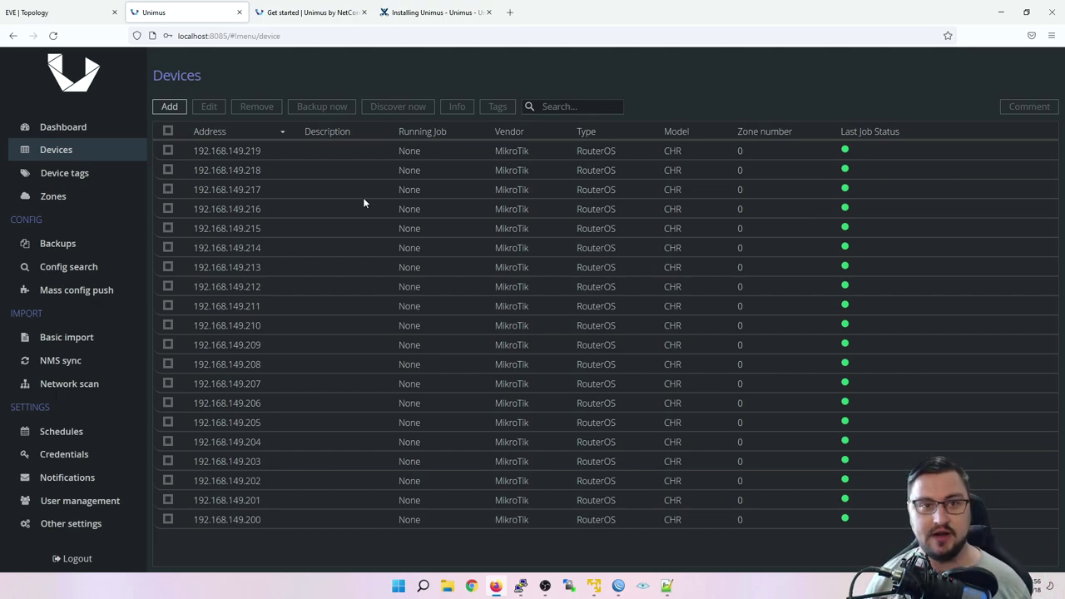
pyautogui.click(50, 12)
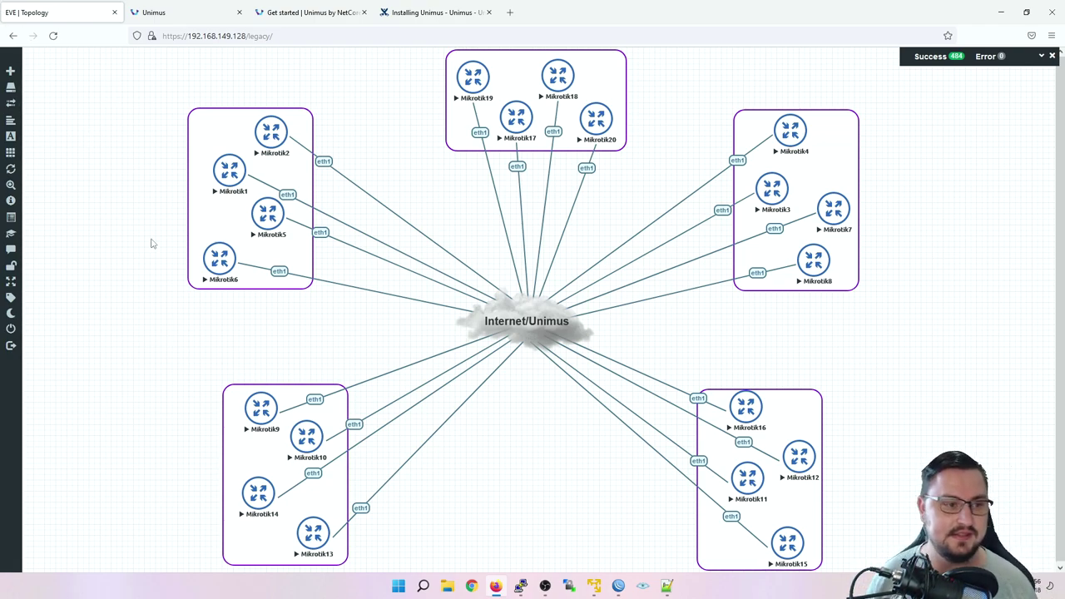
# Step: Open Mikrotik1's console in PuTTY and list its current IP addresses with 'ip address print'
pyautogui.click(231, 172)
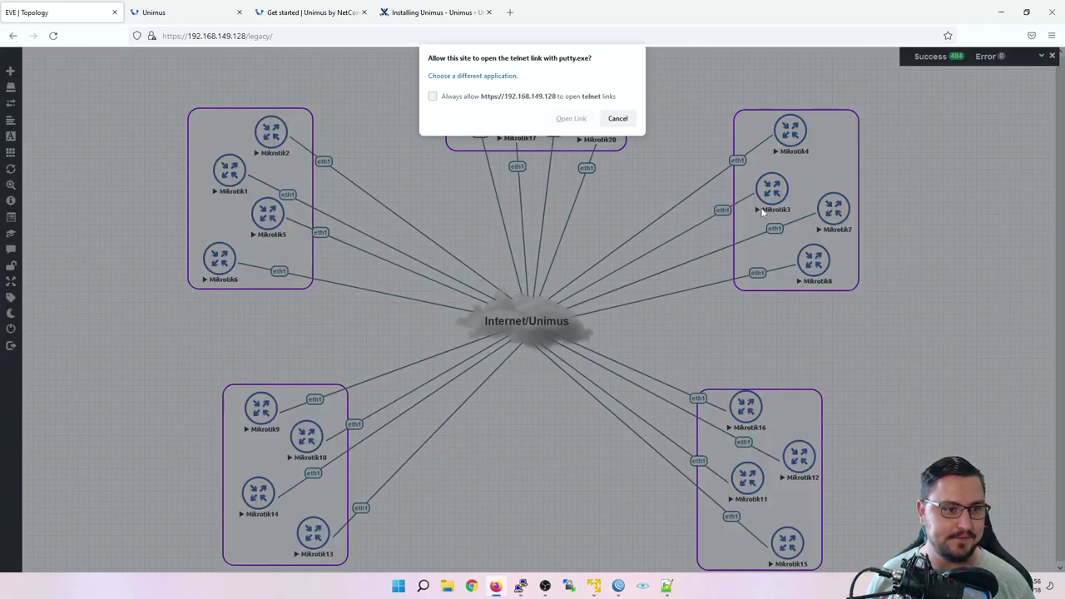
pyautogui.click(572, 118)
pyautogui.press('Return')
pyautogui.write('ad')
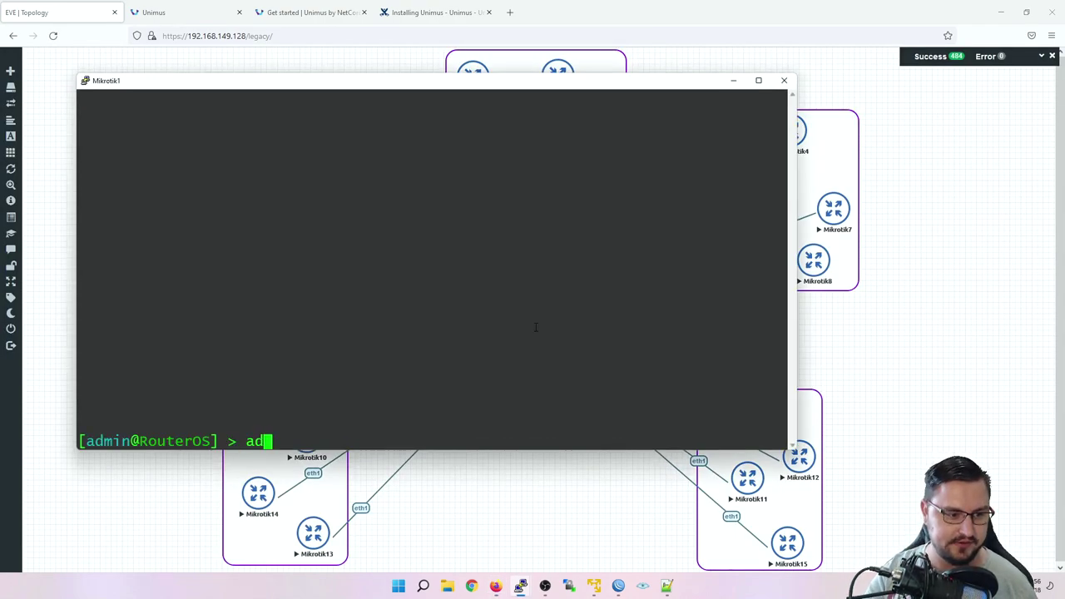
pyautogui.press('BackSpace')
pyautogui.press('BackSpace')
pyautogui.write('i')
pyautogui.write('dress print')
pyautogui.press('Return')
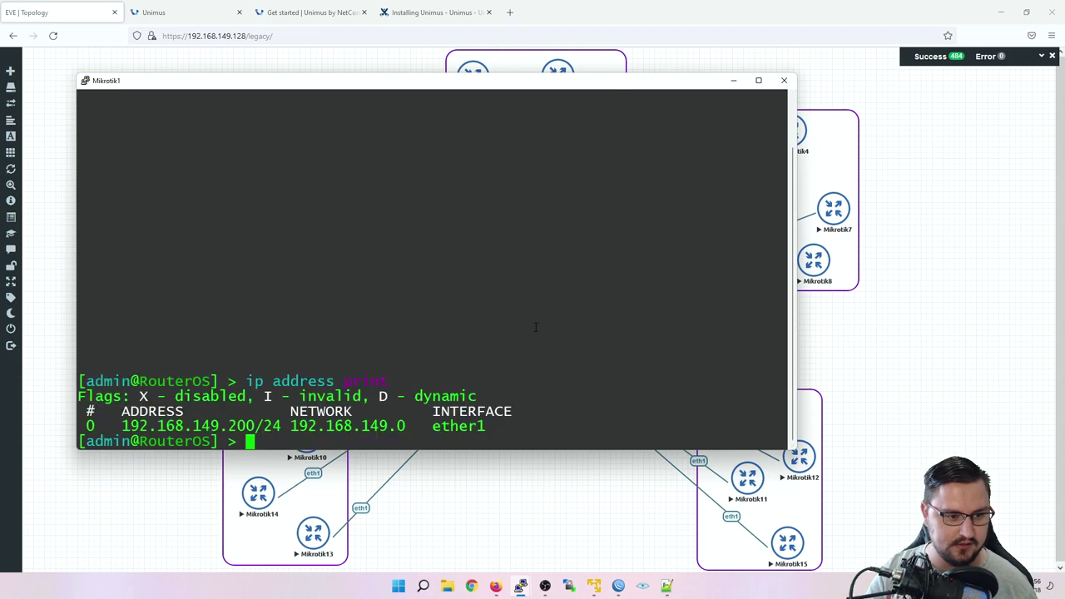
# Step: Add address 10.0.0.1/24 on interface VLAN_10 on Mikrotik1
pyautogui.write('ip address ')
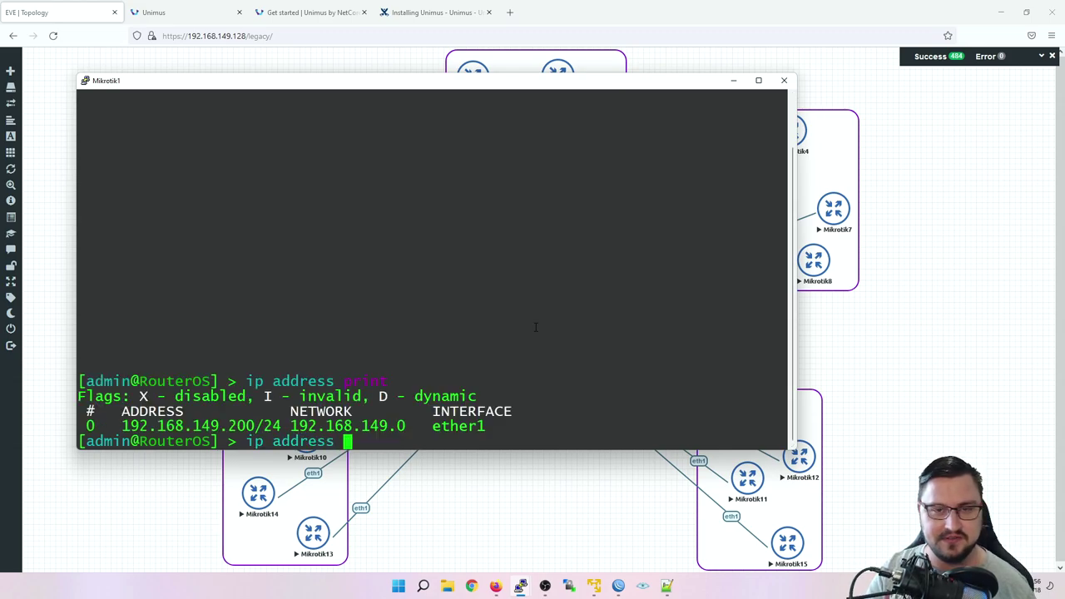
pyautogui.write('add address=ad/')
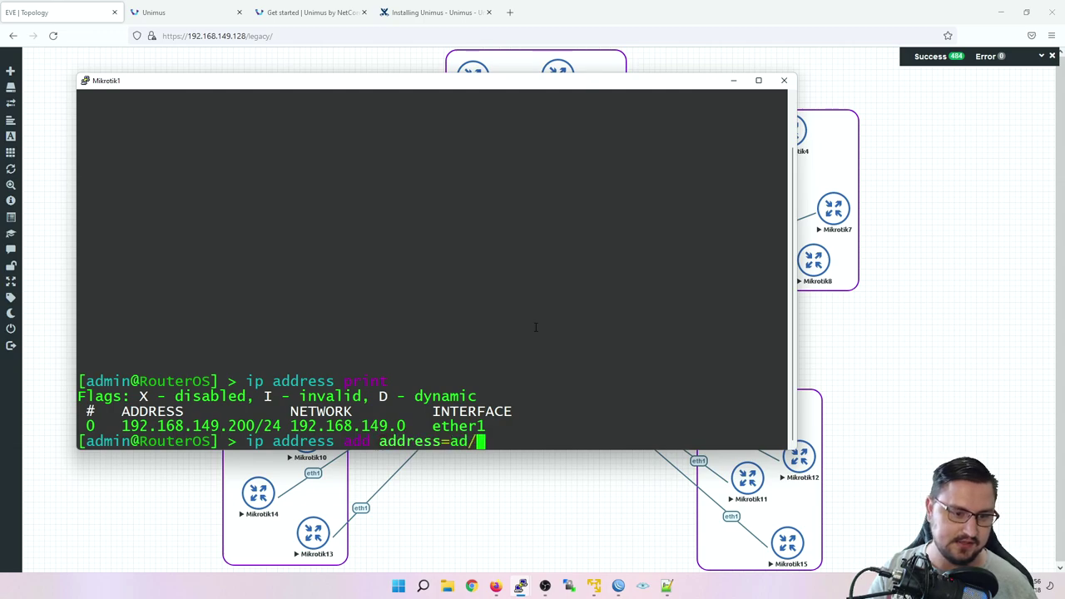
pyautogui.press('BackSpace')
pyautogui.write('d')
pyautogui.press('BackSpace')
pyautogui.press('BackSpace')
pyautogui.press('BackSpace')
pyautogui.write('10')
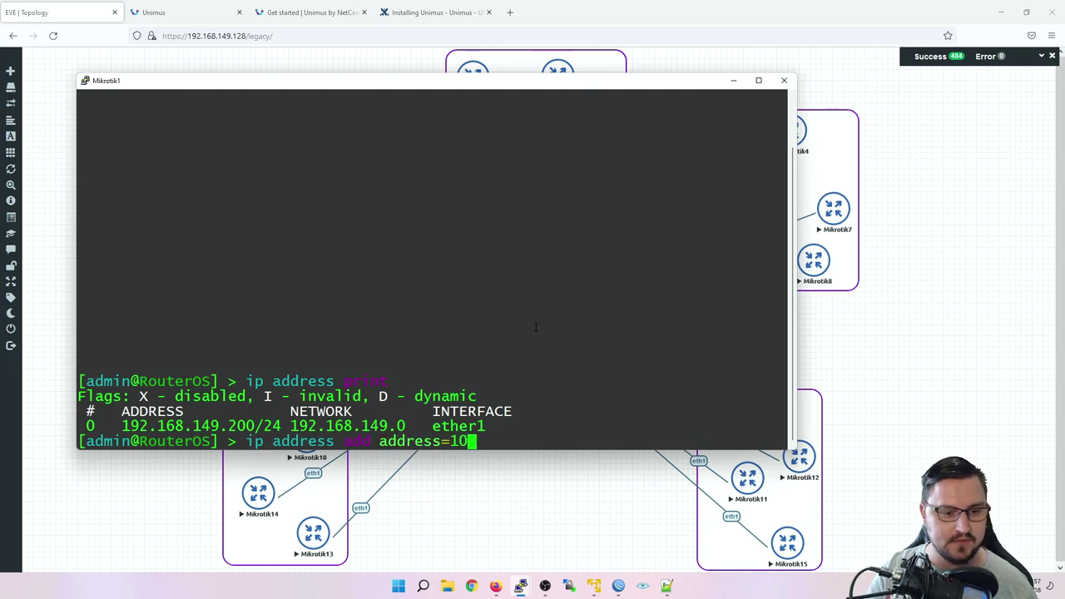
pyautogui.write('.0.0.1/')
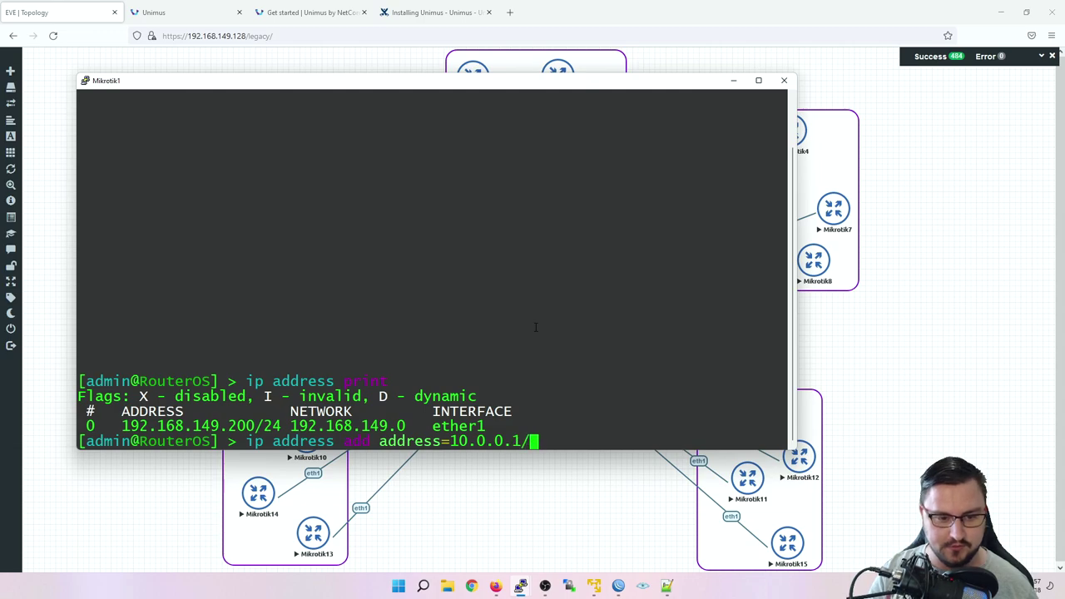
pyautogui.write('24 interface=')
pyautogui.write('v')
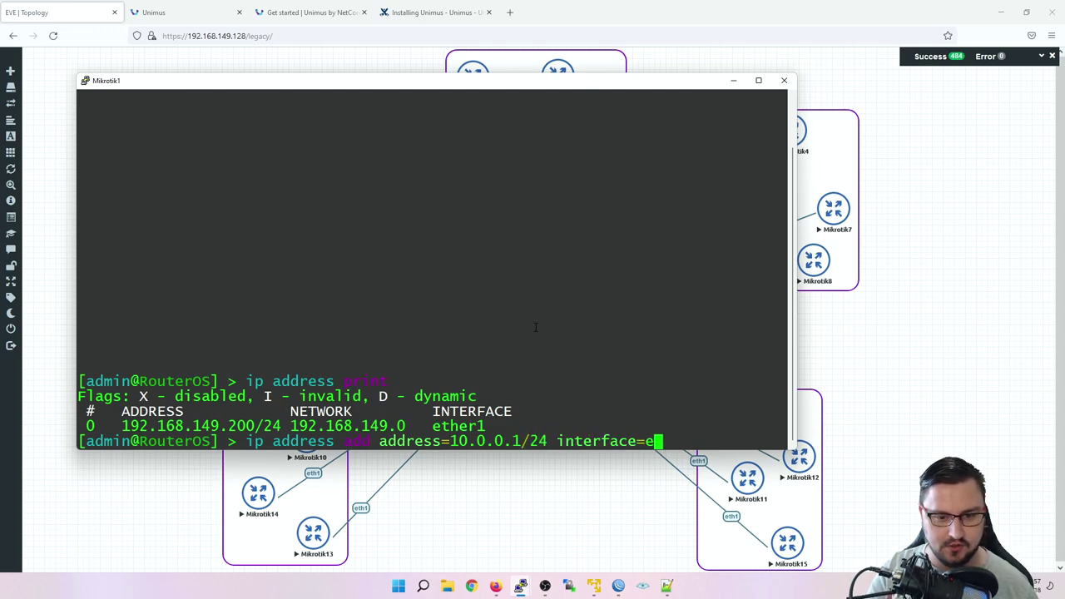
pyautogui.press('BackSpace')
pyautogui.write('VLAN_10')
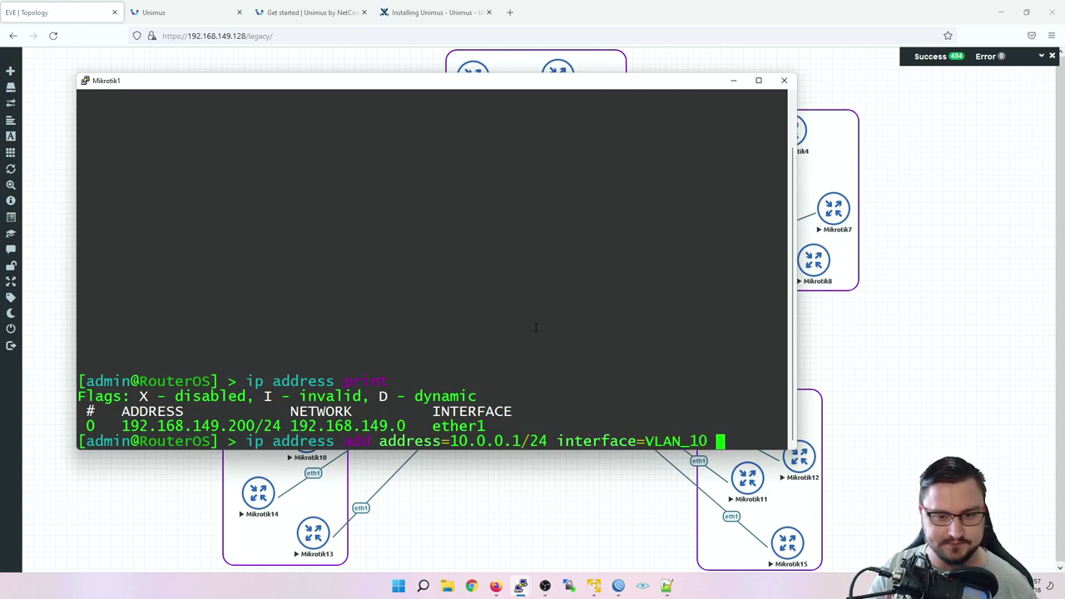
pyautogui.press('Return')
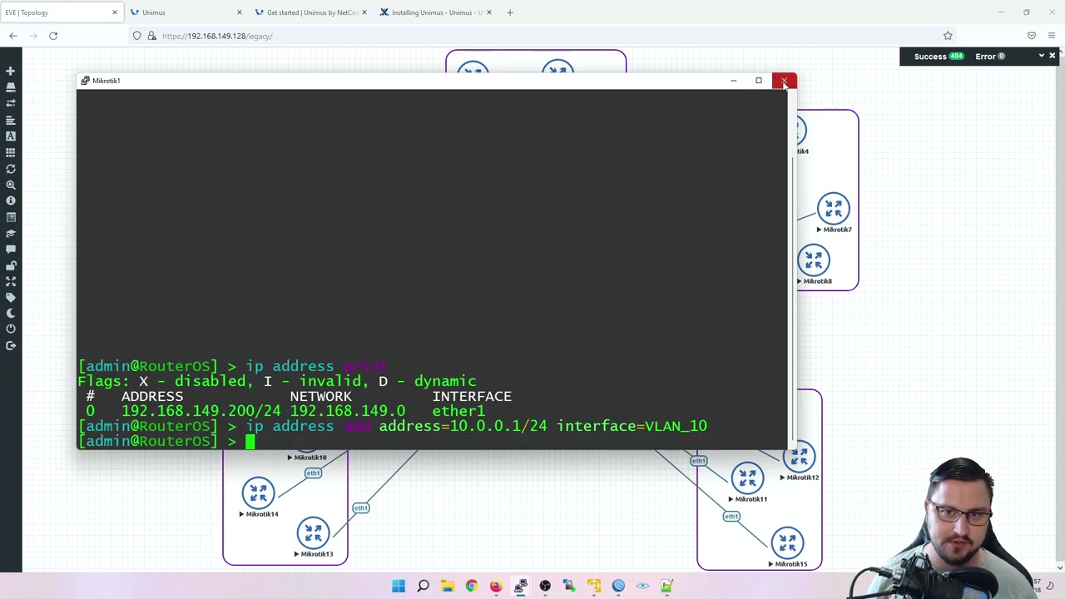
# Step: Close the Mikrotik1 console session and return to Unimus
pyautogui.click(783, 81)
pyautogui.click(549, 330)
pyautogui.click(183, 12)
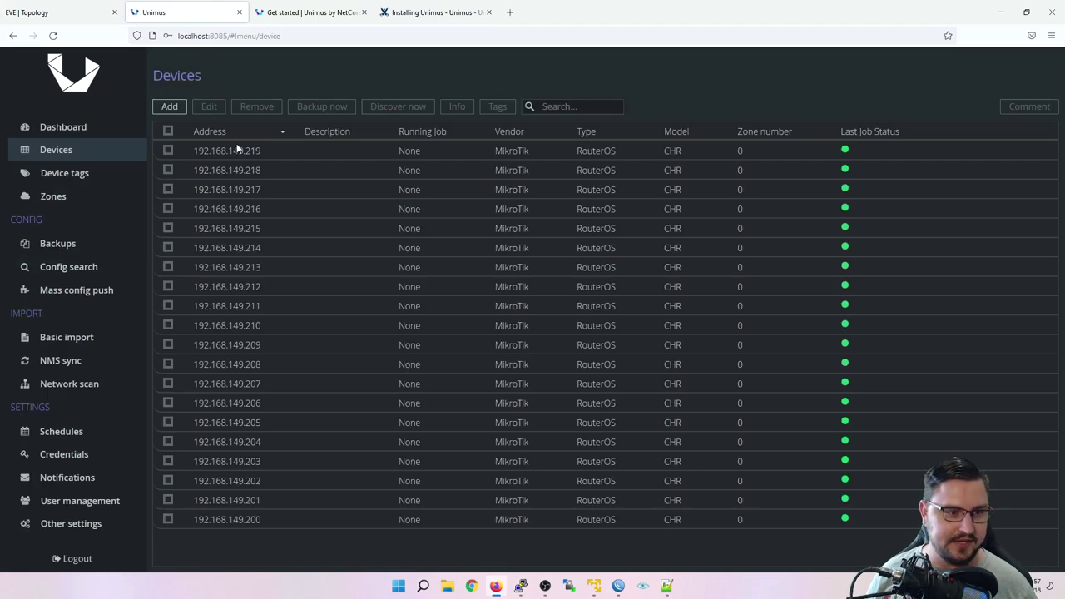
# Step: Run a fresh backup of all 20 devices and go to the Backups page
pyautogui.click(169, 130)
pyautogui.click(321, 106)
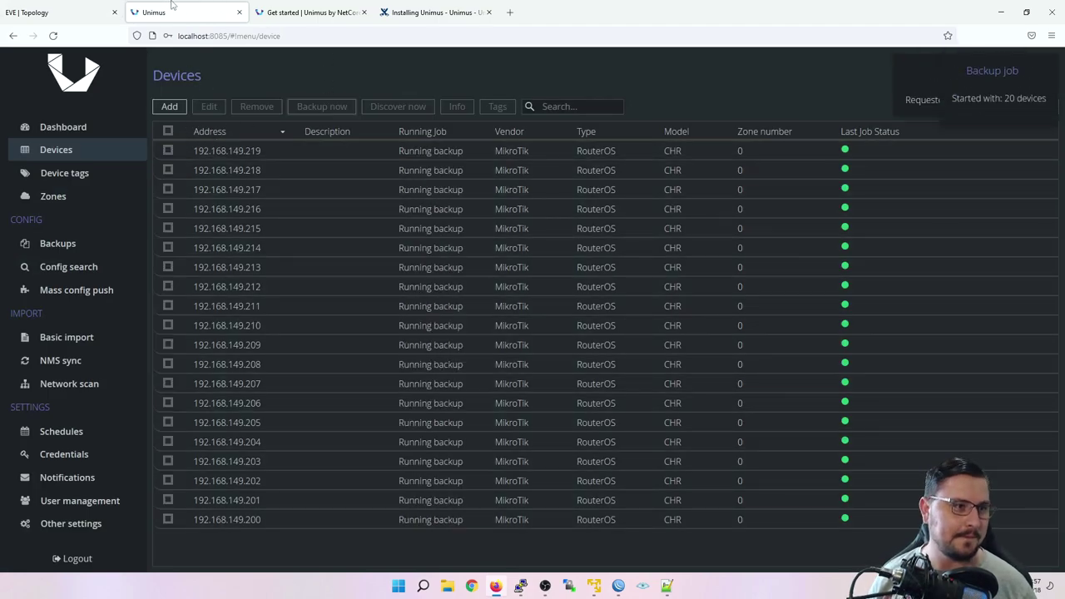
pyautogui.click(46, 244)
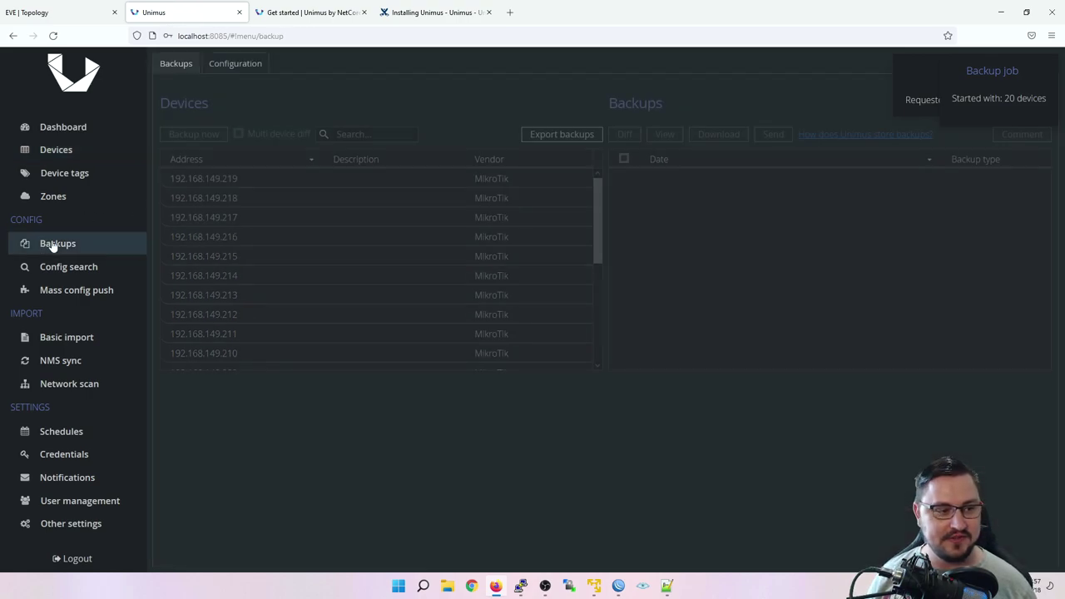
# Step: Browse the device list and settle on device 192.168.149.200 and its two backups
pyautogui.click(252, 180)
pyautogui.click(260, 198)
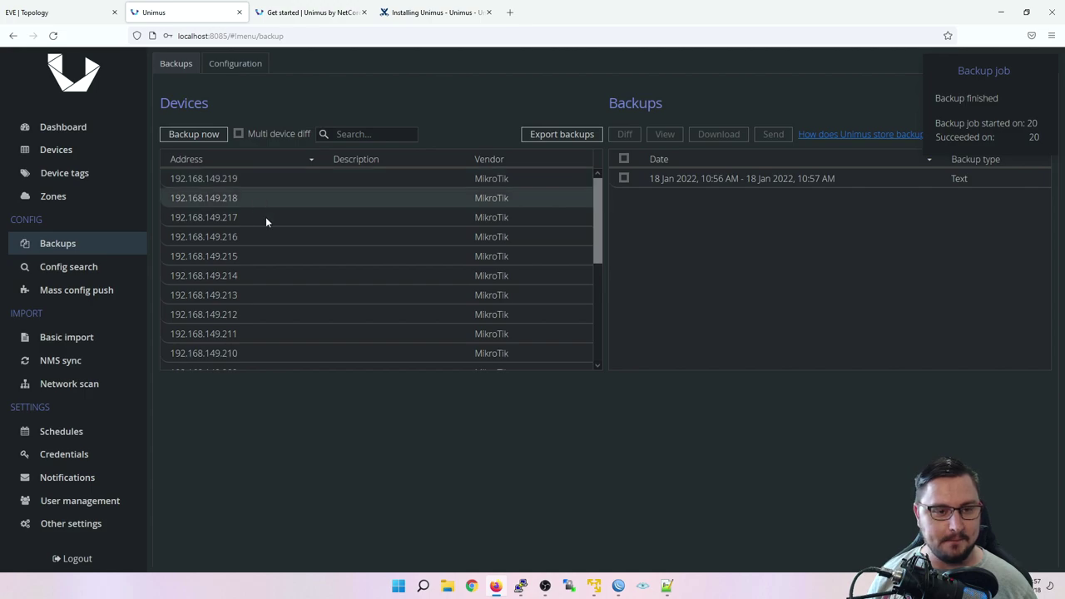
pyautogui.click(266, 219)
pyautogui.moveTo(619, 221); pyautogui.dragTo(255, 301)
pyautogui.scroll(-5, 255, 301)
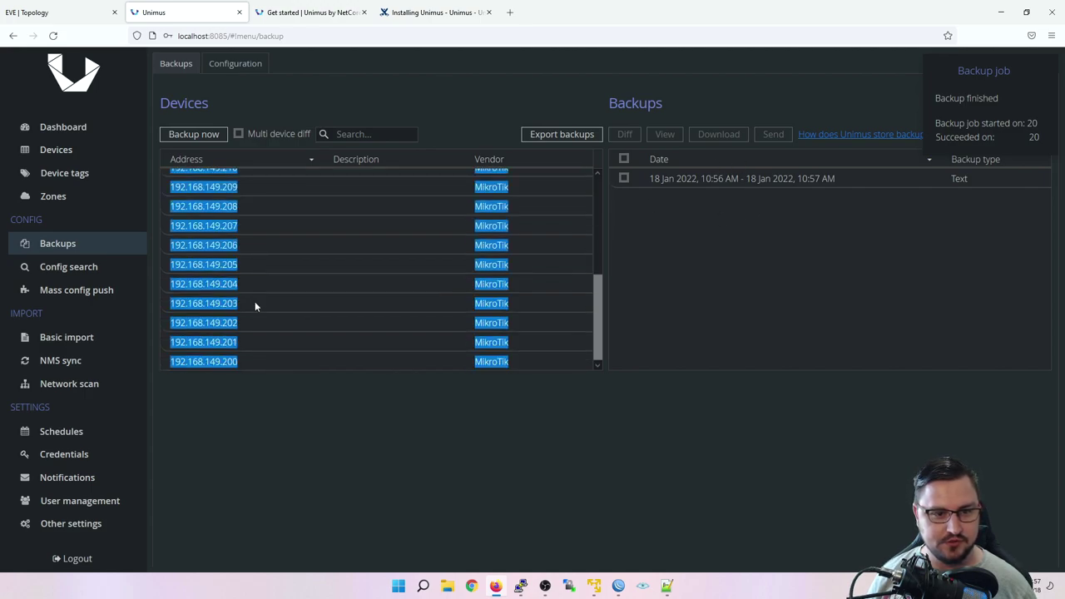
pyautogui.click(240, 323)
pyautogui.click(238, 361)
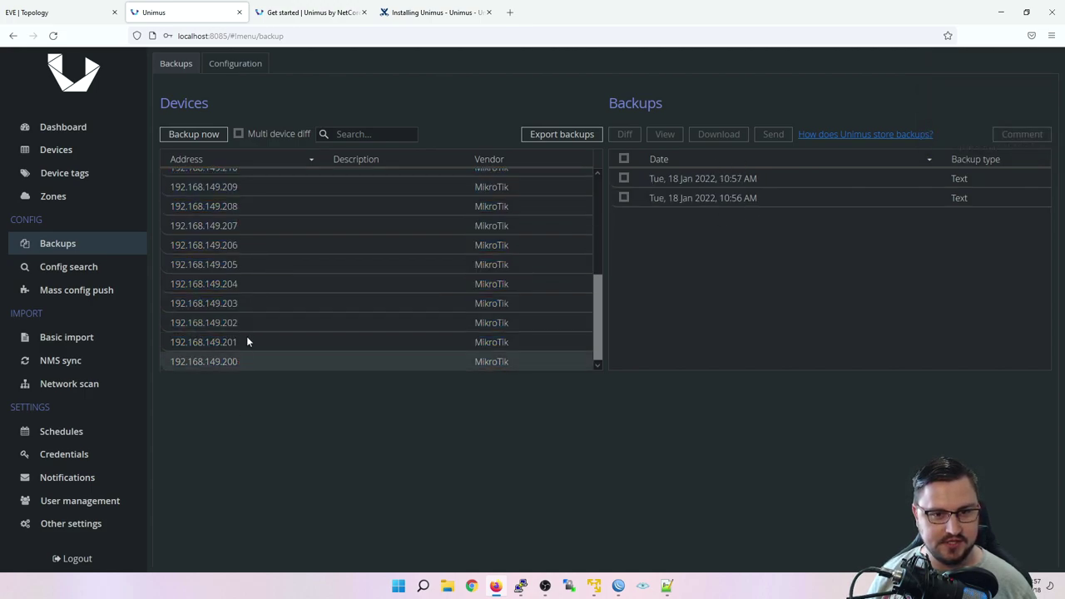
pyautogui.click(247, 342)
pyautogui.click(247, 359)
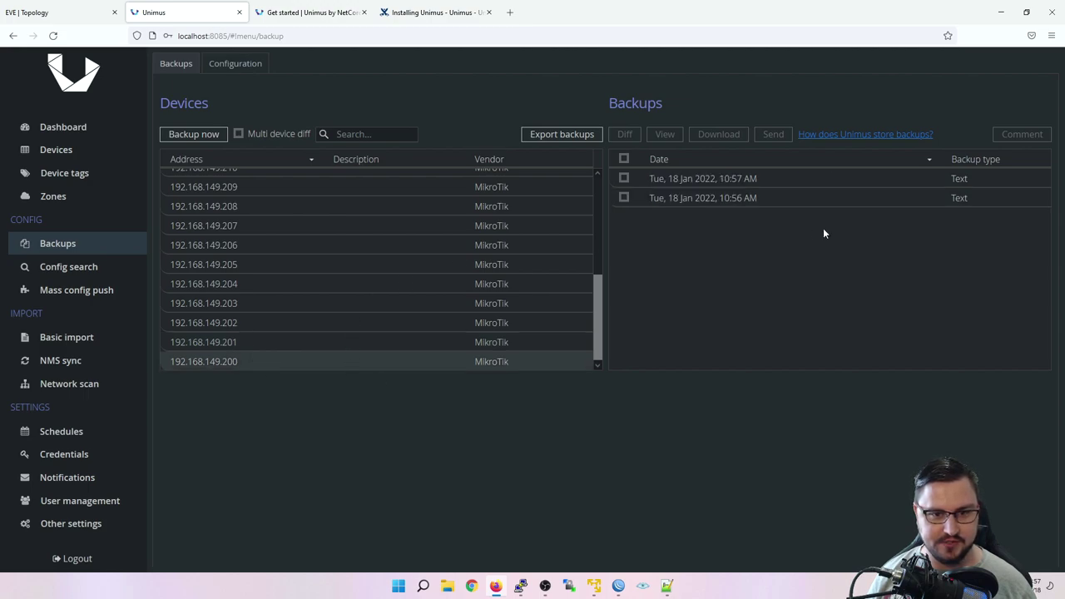
pyautogui.click(215, 326)
pyautogui.click(226, 361)
pyautogui.click(272, 301)
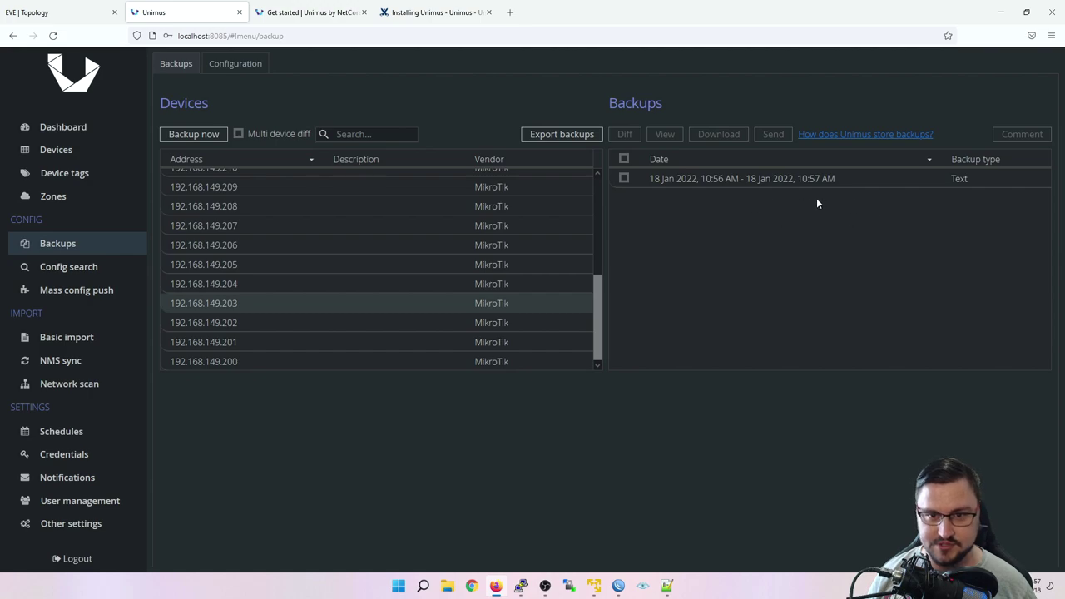
pyautogui.click(284, 361)
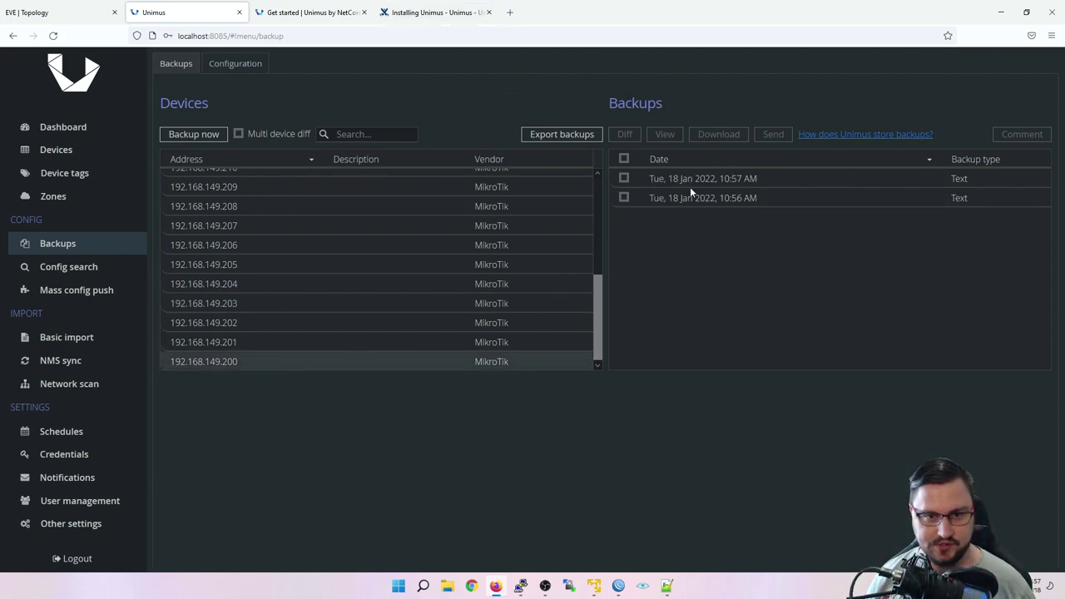
# Step: Tick the 10:57 AM and 10:56 AM backups and diff them
pyautogui.click(624, 159)
pyautogui.click(626, 158)
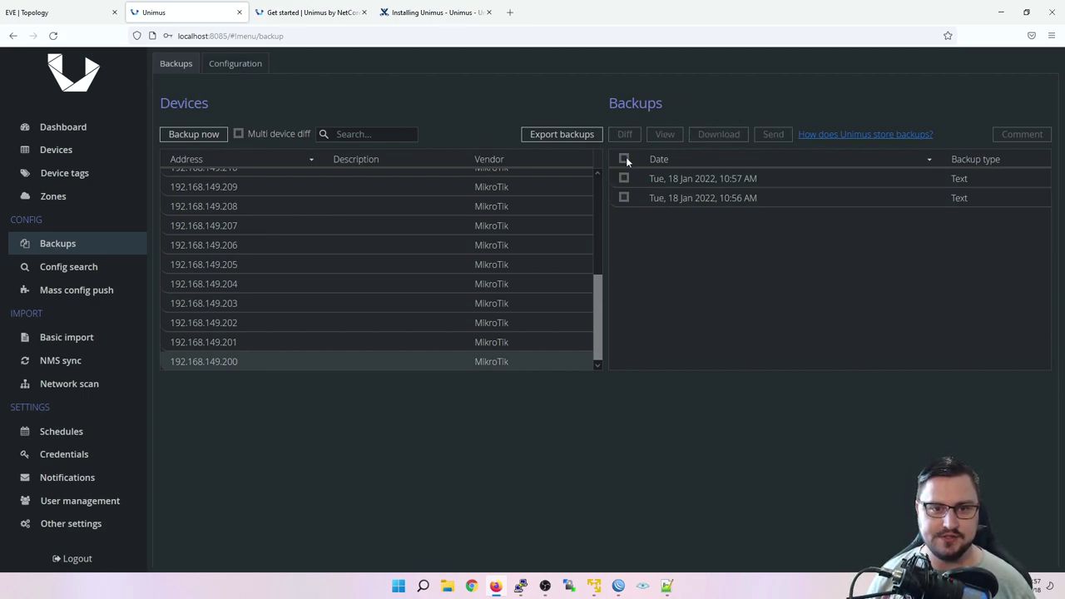
pyautogui.click(624, 178)
pyautogui.click(625, 198)
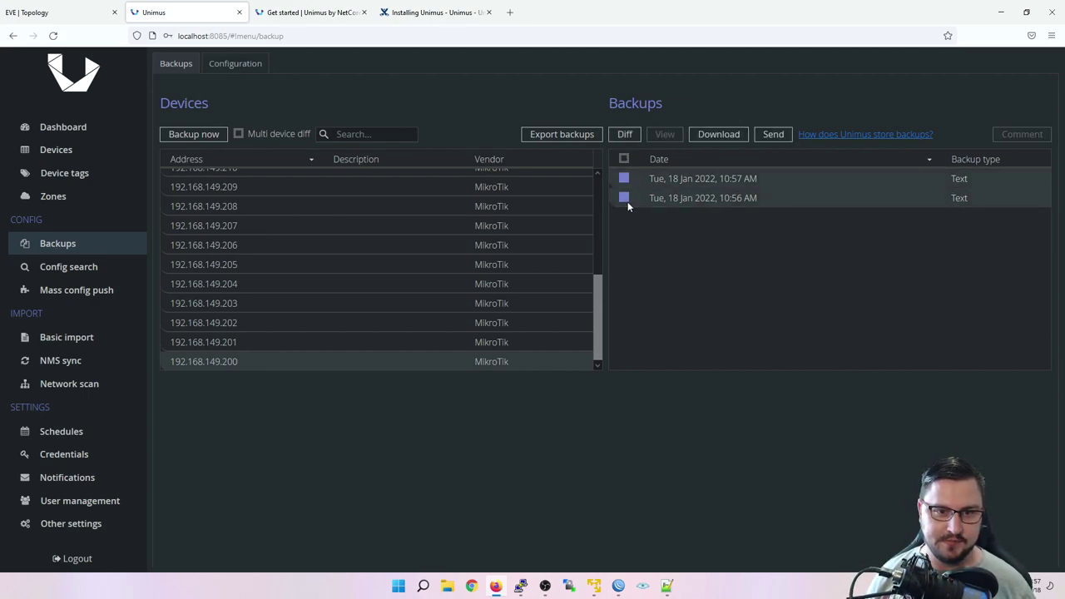
pyautogui.click(625, 135)
# Step: Read the 192.168.149.200 diff showing the added 10.0.0.1/24 VLAN_10 line, then go to Mass config push
pyautogui.scroll(-1, 615, 274)
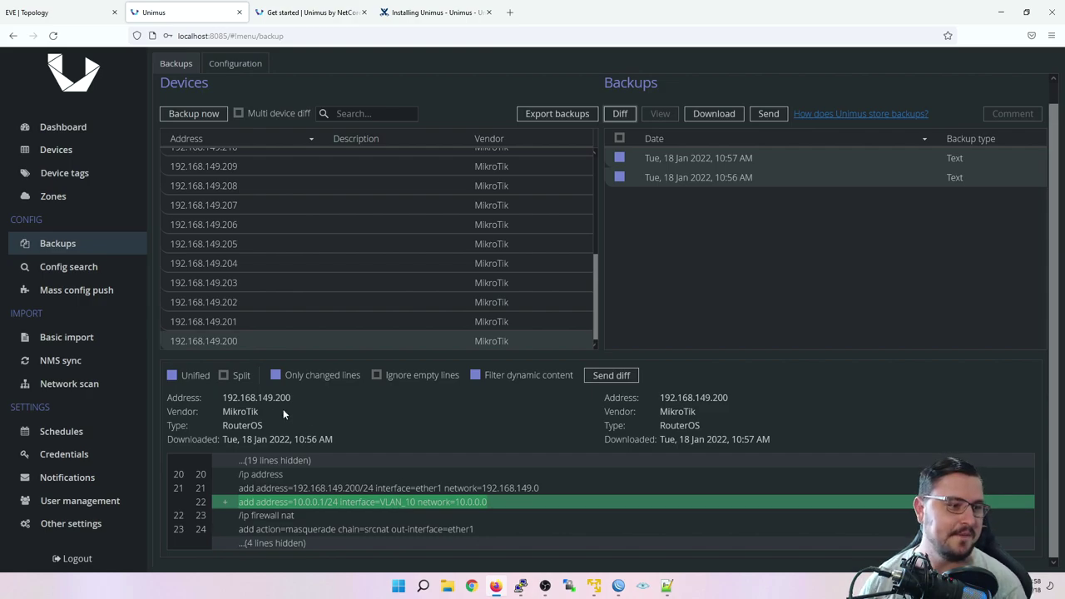
pyautogui.click(83, 289)
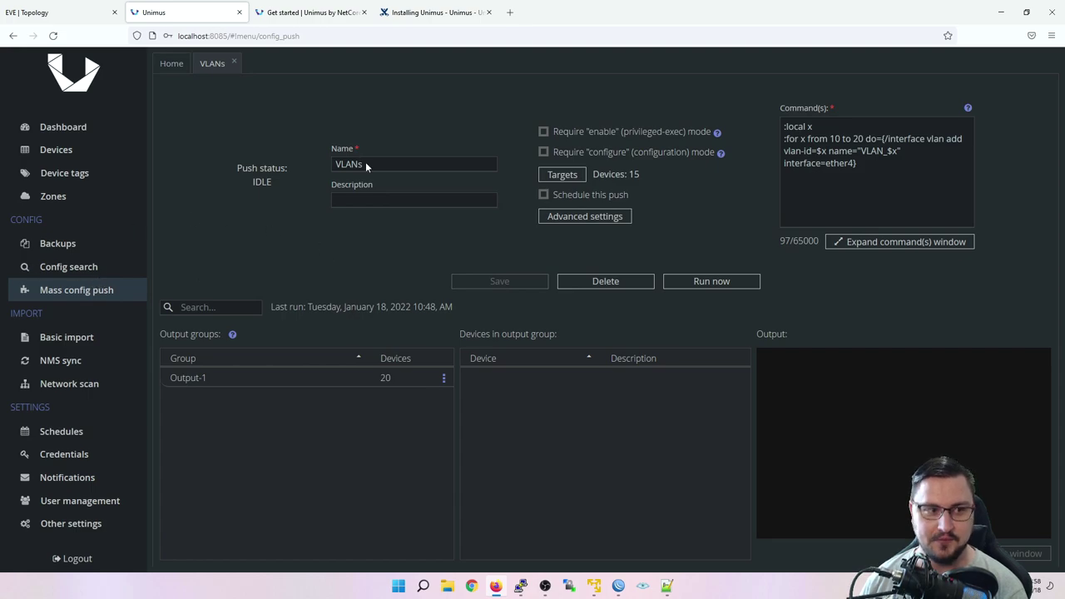
# Step: Close the VLANs preset tab and add a new Config Push preset
pyautogui.click(234, 62)
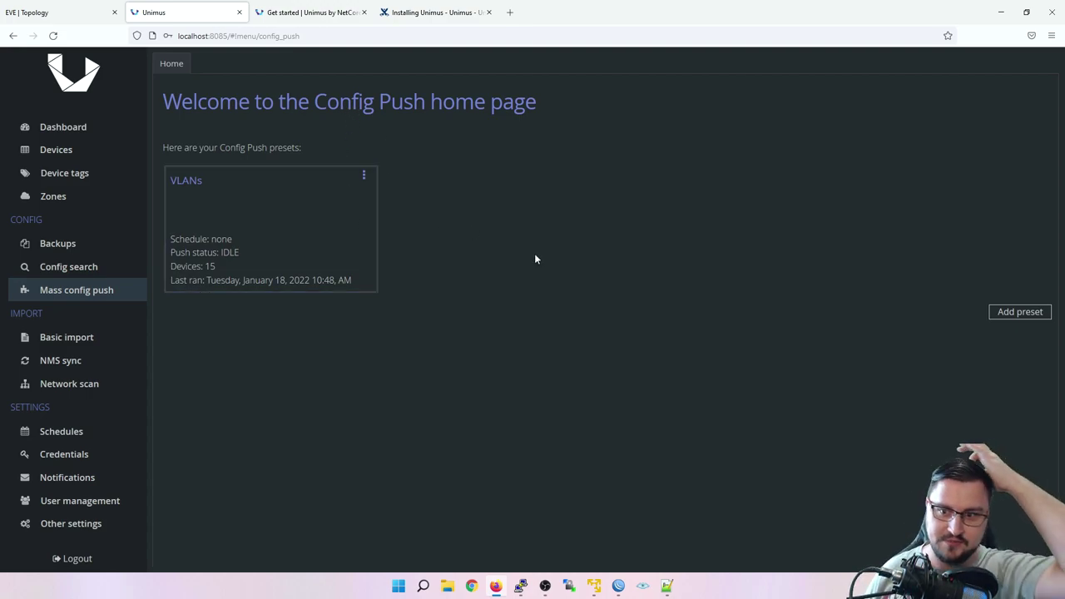
pyautogui.click(1025, 315)
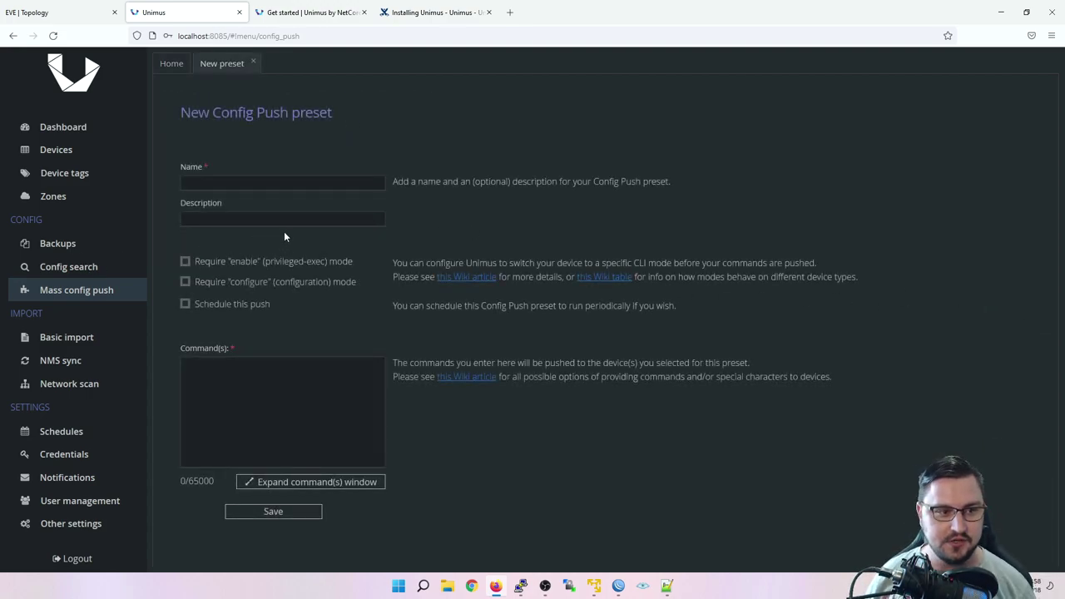
# Step: Name the new preset 'Basic Configuration'
pyautogui.click(274, 180)
pyautogui.write('Basic Configu')
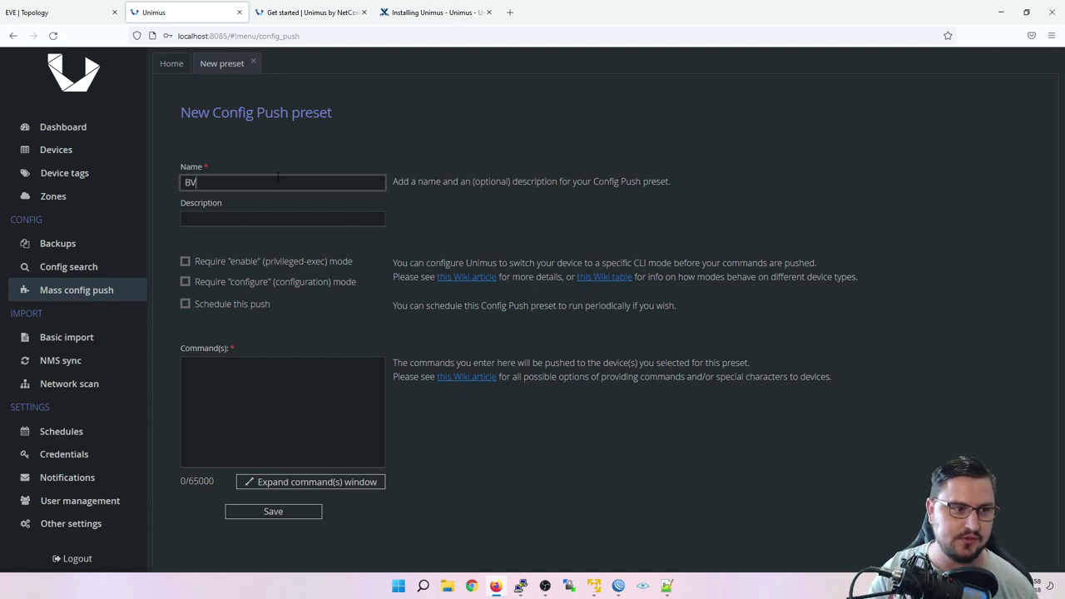
pyautogui.write('ration')
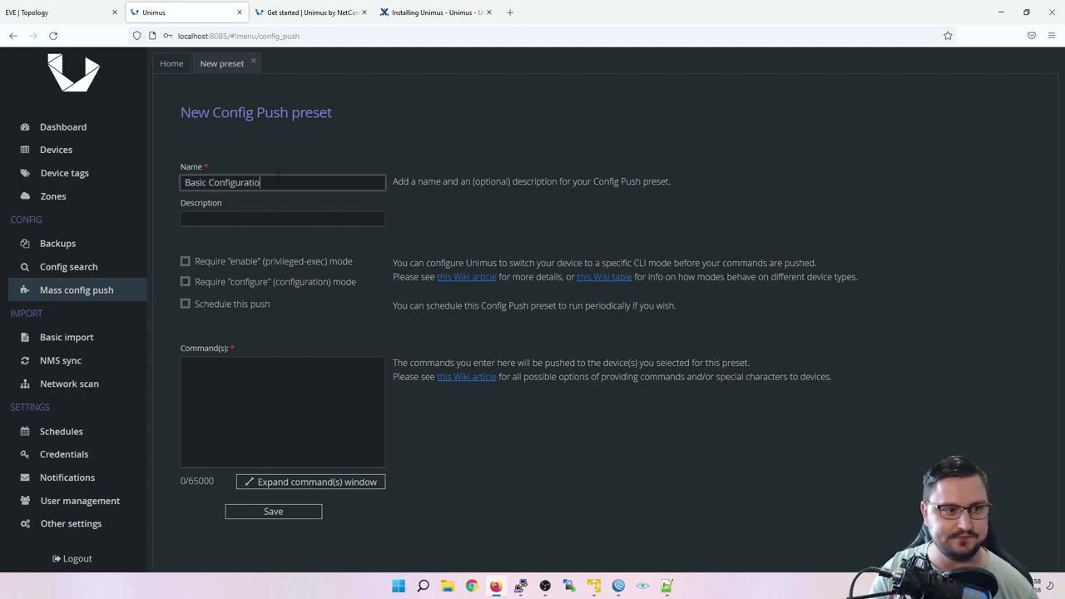
pyautogui.press('Tab')
pyautogui.click(312, 453)
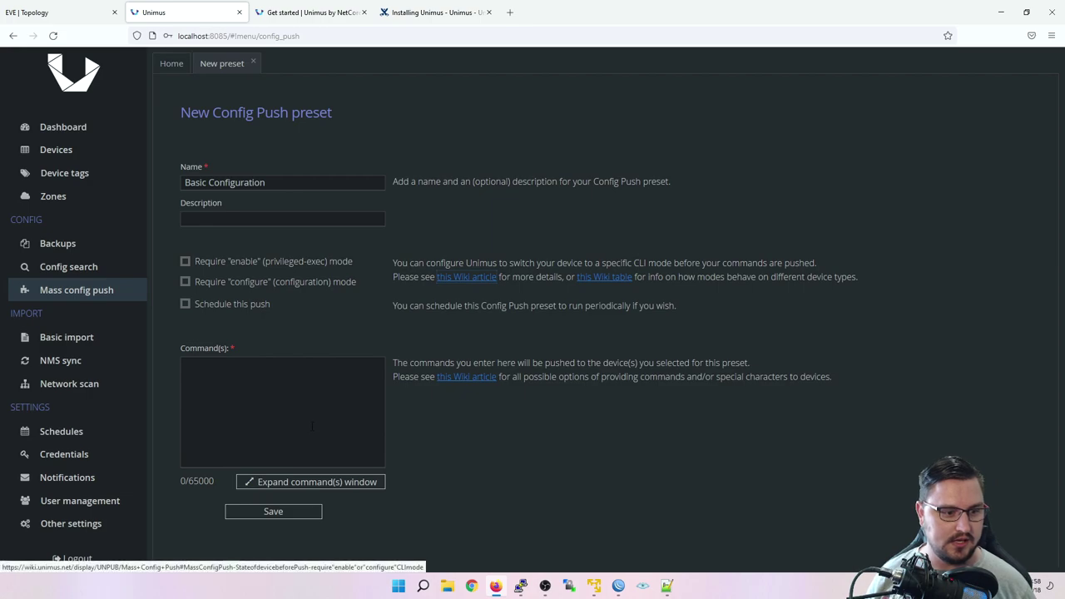
# Step: Enter the first command, setting DNS servers 8.8.8.8,1.1.1.1
pyautogui.click(340, 368)
pyautogui.write('i')
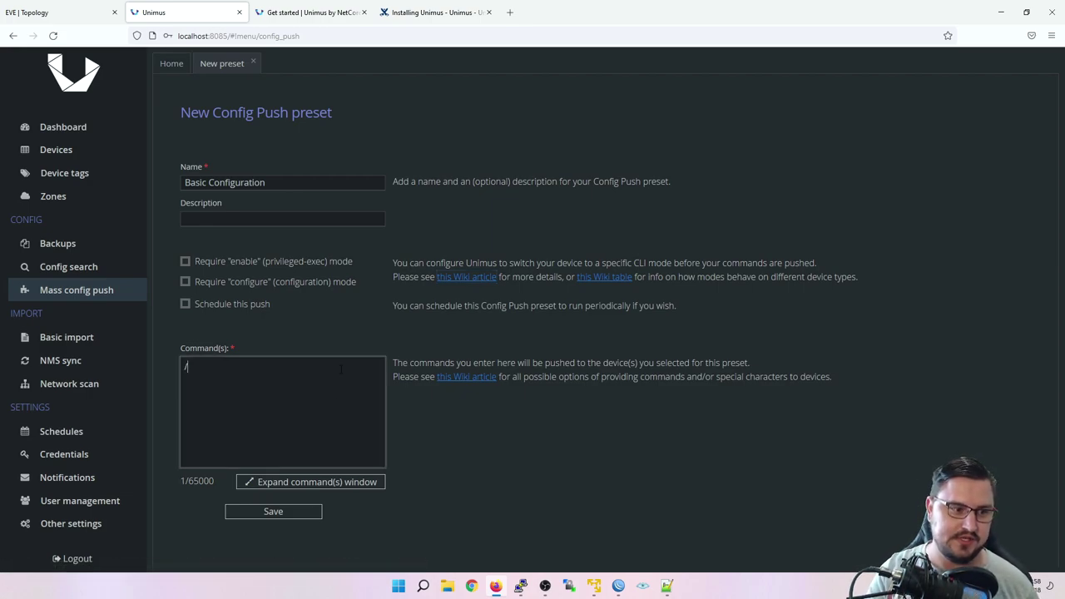
pyautogui.write('ip dns ser')
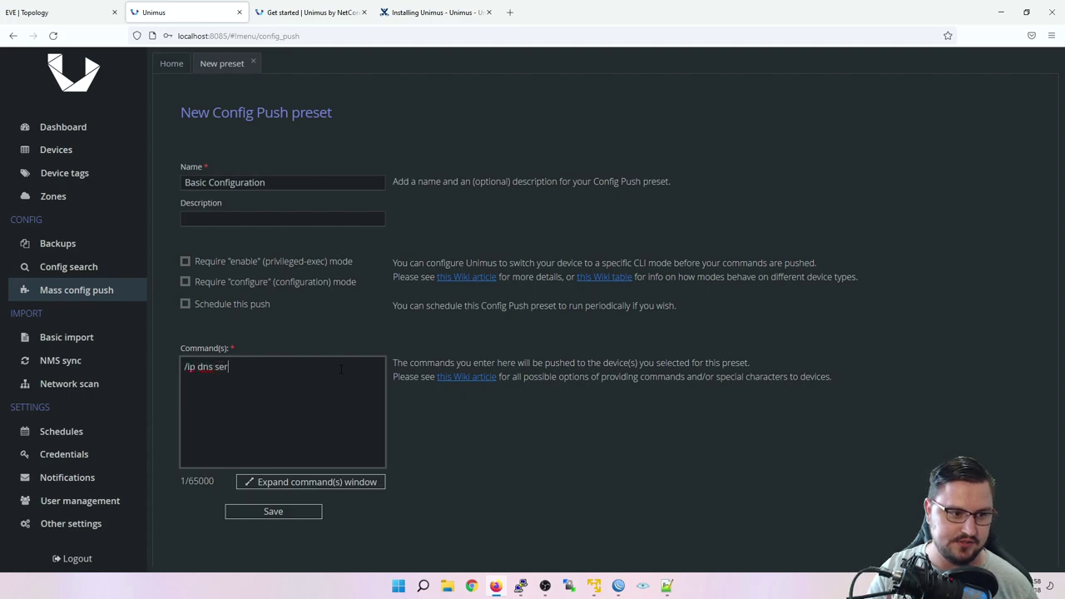
pyautogui.write('ver add se')
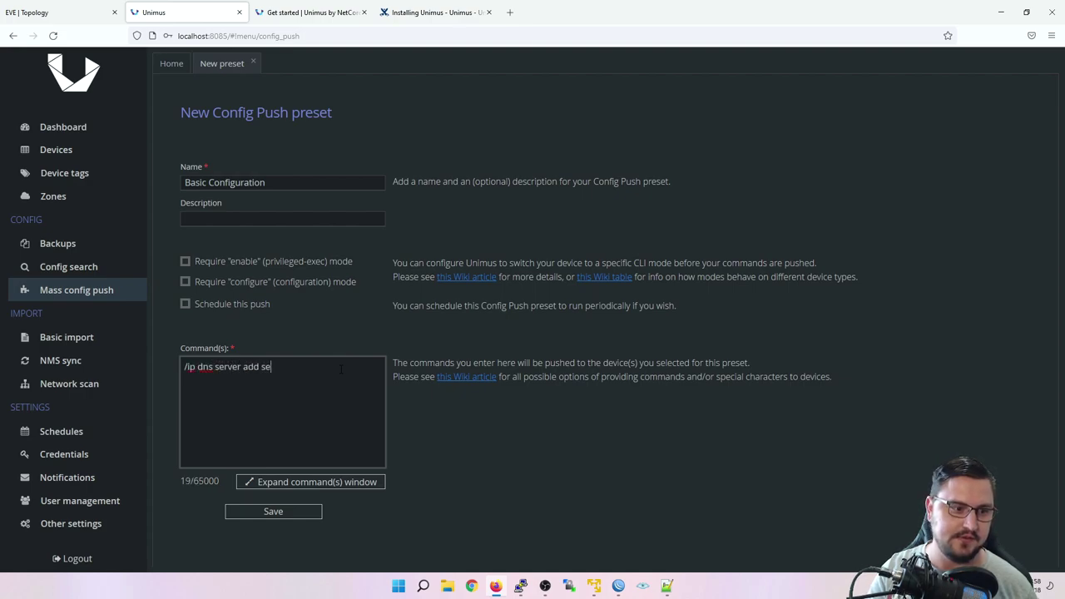
pyautogui.write('rver=')
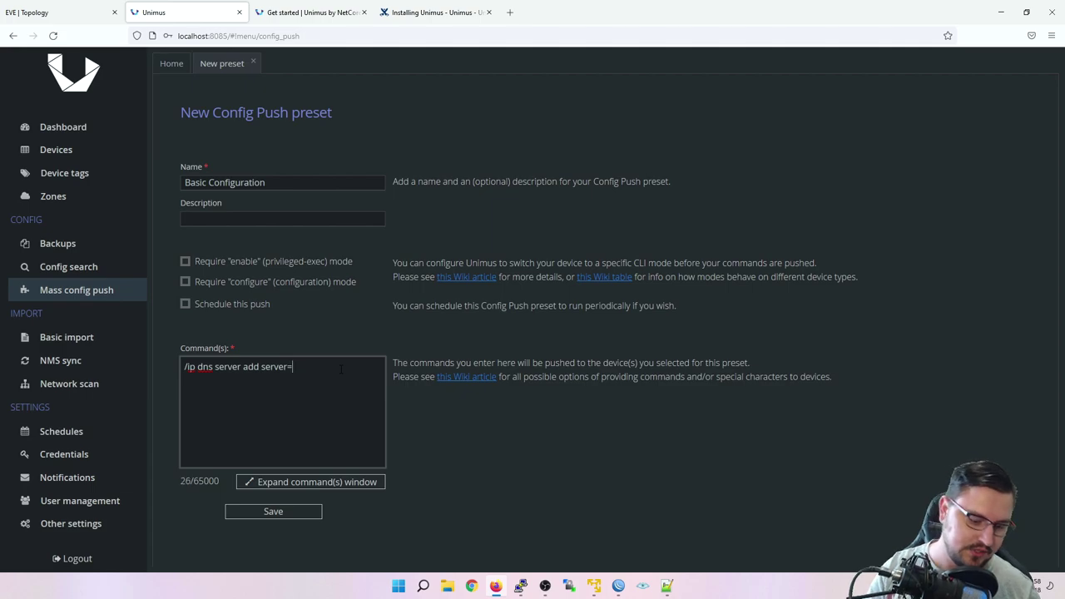
pyautogui.write('8.8.8.8,1')
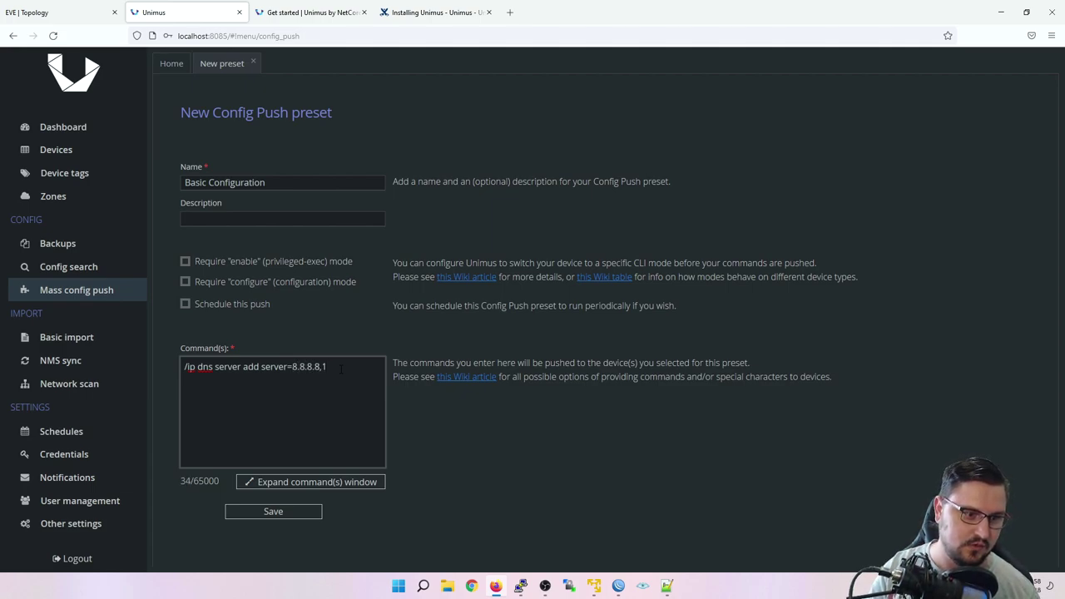
pyautogui.write(',')
pyautogui.press('BackSpace')
pyautogui.write('.1.1.1')
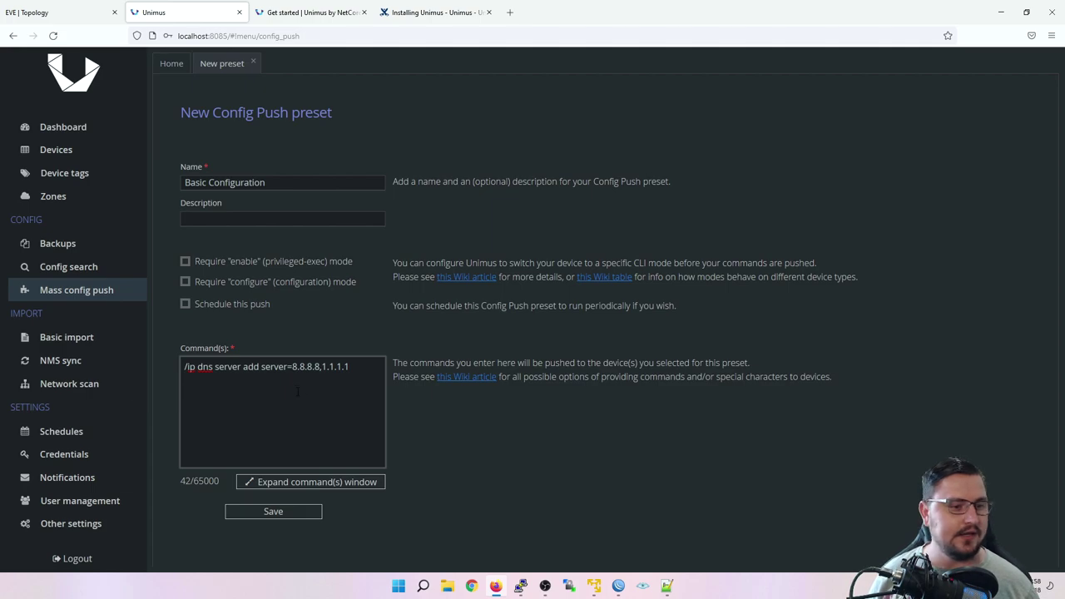
pyautogui.moveTo(288, 376); pyautogui.dragTo(203, 367)
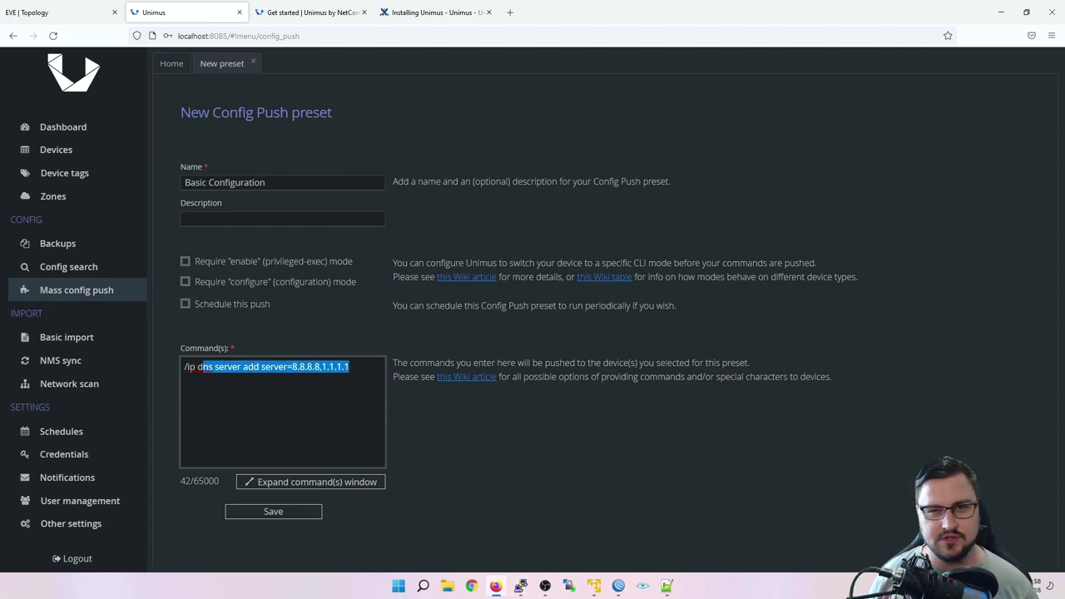
# Step: Add '/ip address add address=192.168.0.1/24 interface=ether2' and begin an '/ip firewall' line
pyautogui.click(331, 393)
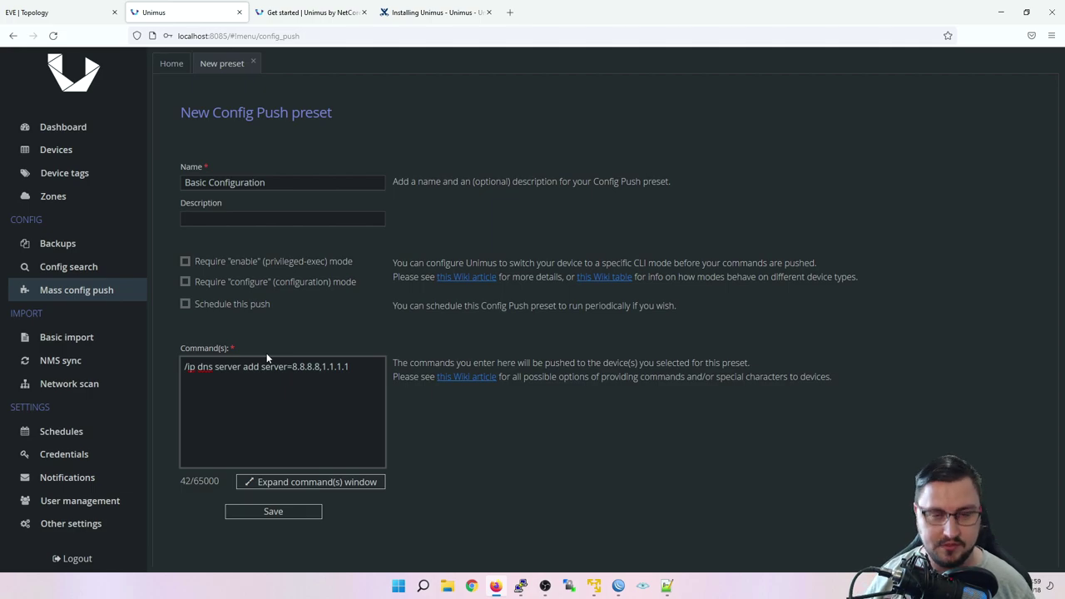
pyautogui.write('/')
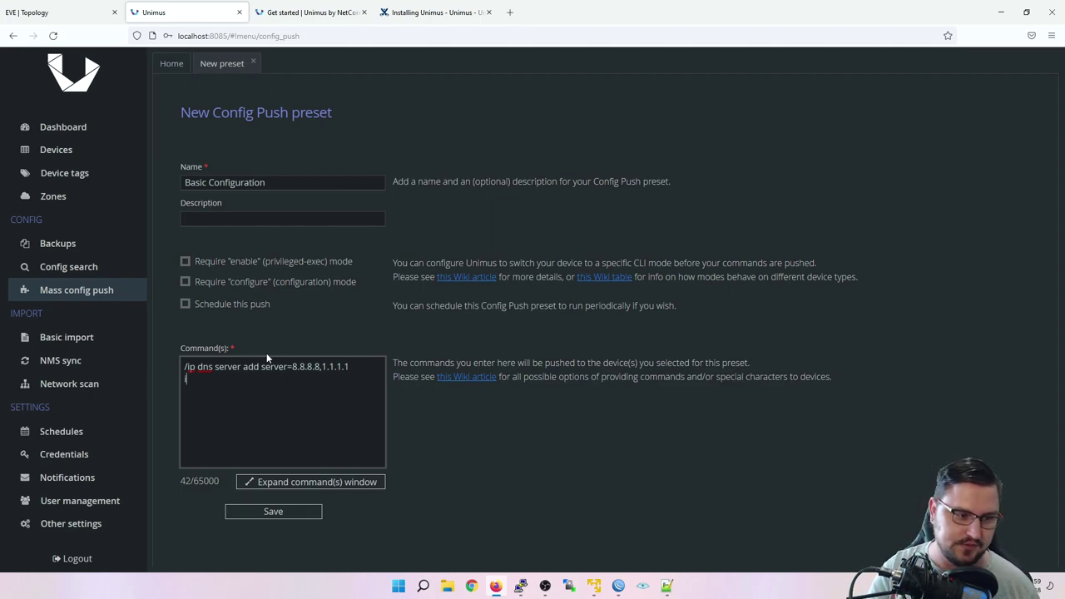
pyautogui.write('ip add')
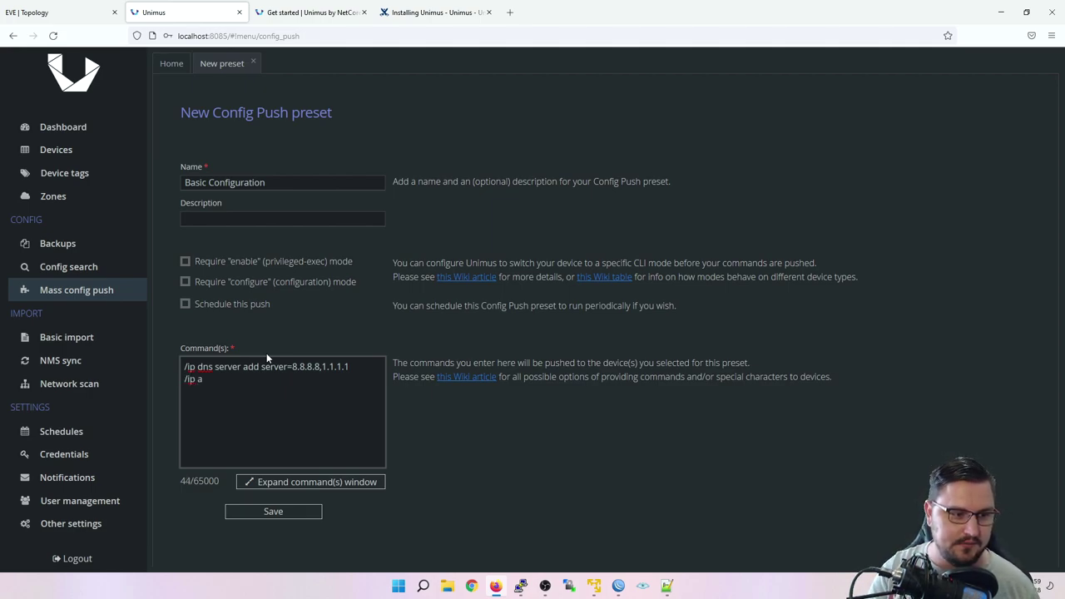
pyautogui.press('Tab')
pyautogui.click(374, 398)
pyautogui.write('d')
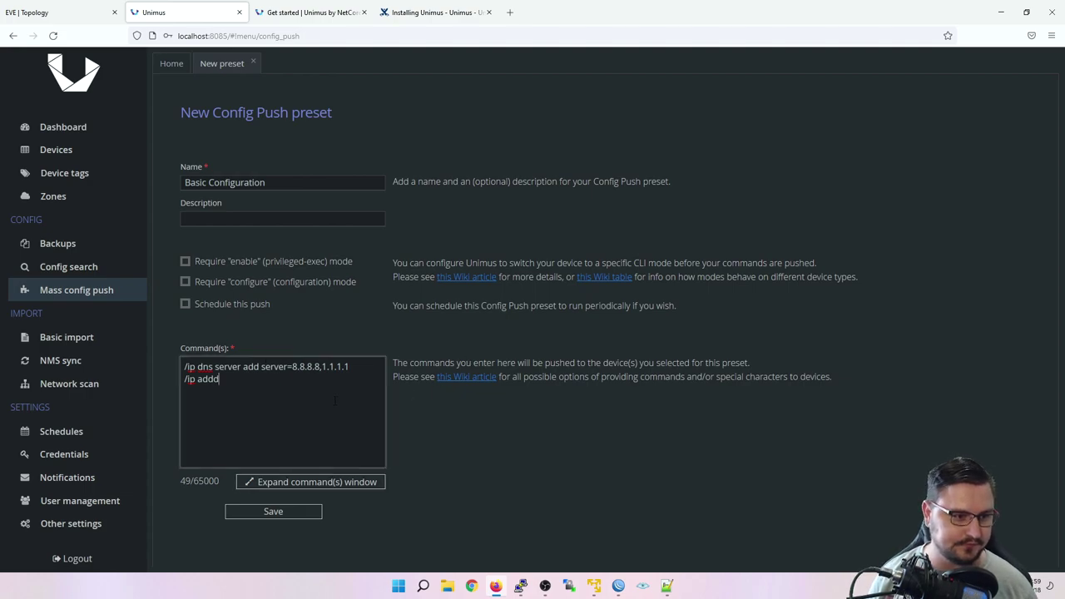
pyautogui.write('ress add a')
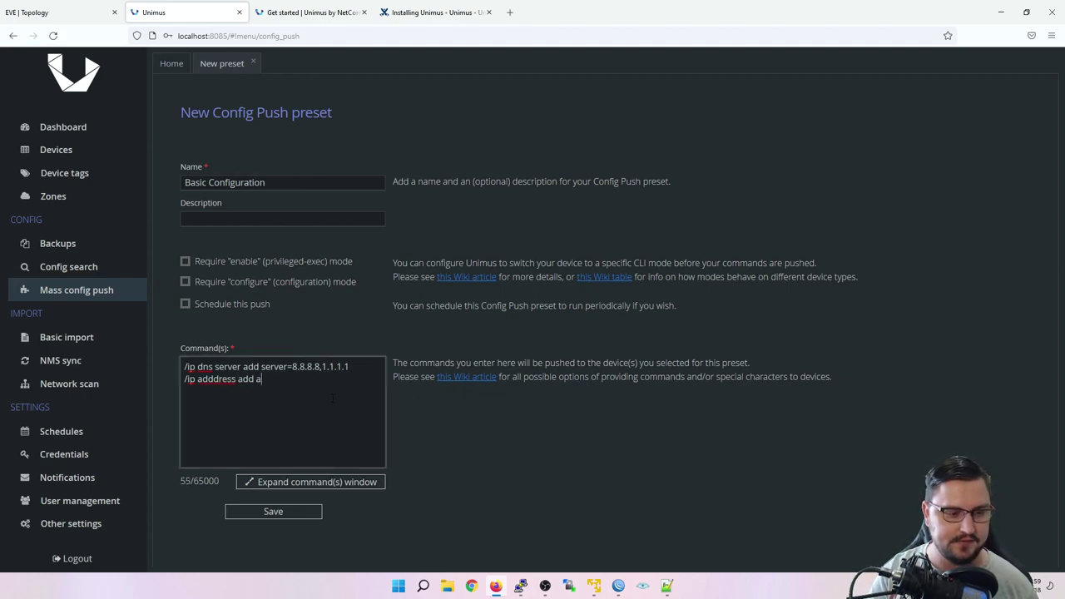
pyautogui.write('ddress=192.168.0.')
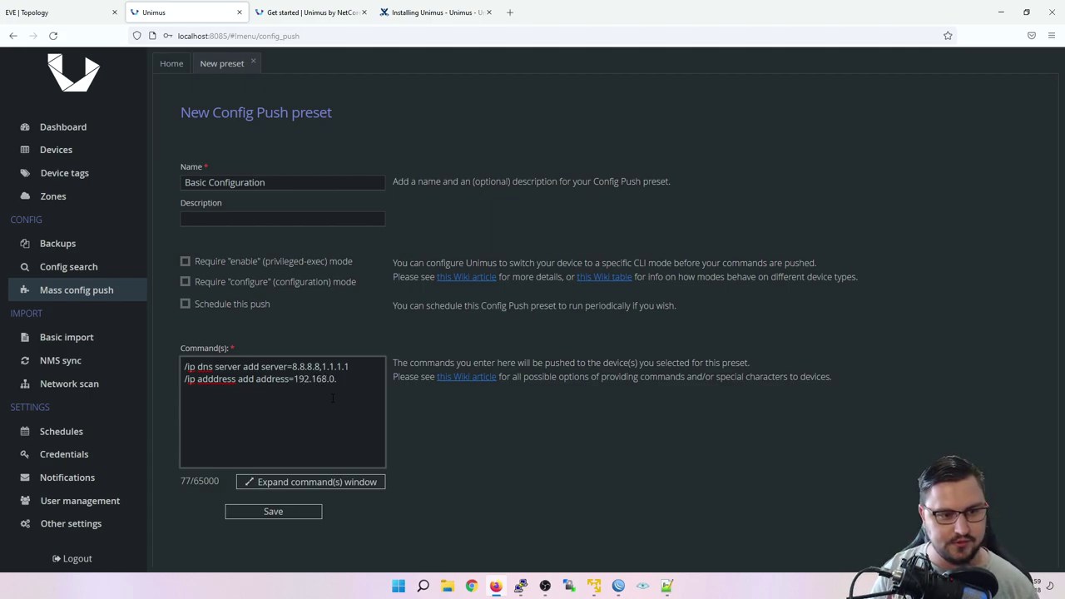
pyautogui.write('1/24 int')
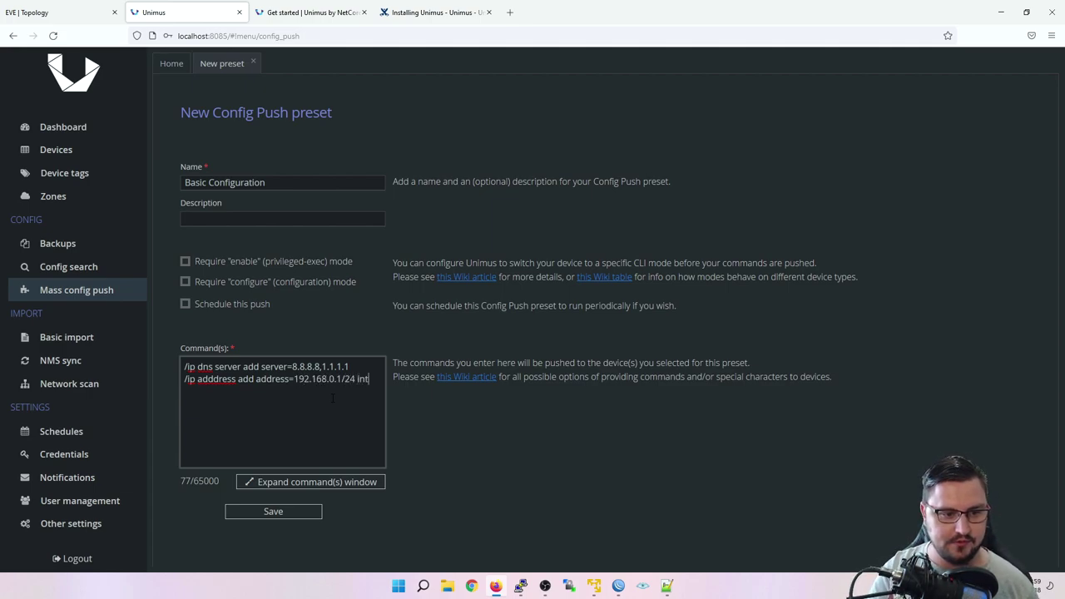
pyautogui.write('erface=ethe')
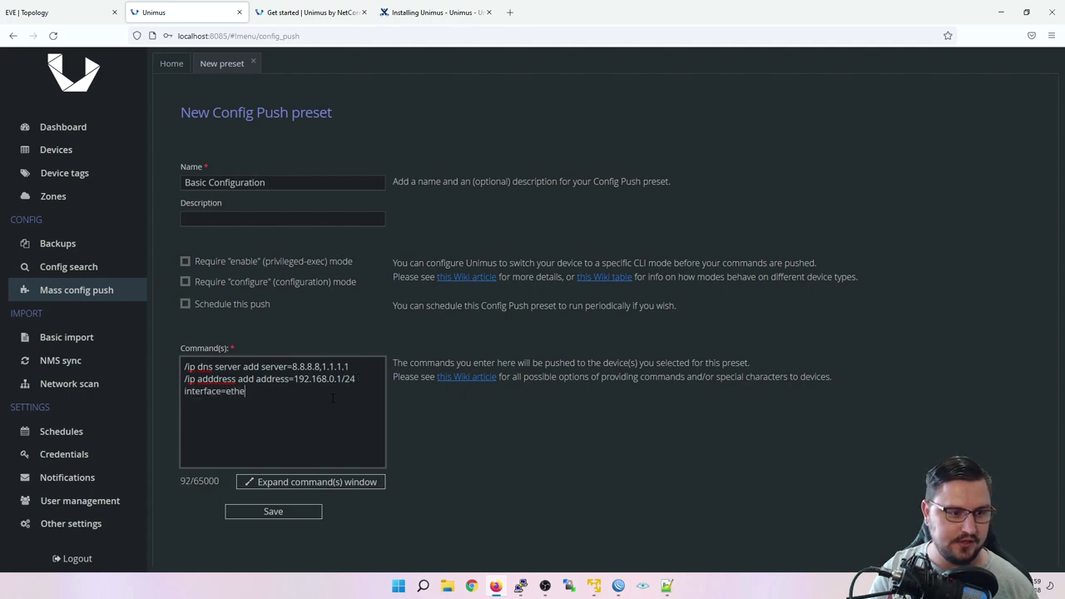
pyautogui.write('r2')
pyautogui.click(312, 481)
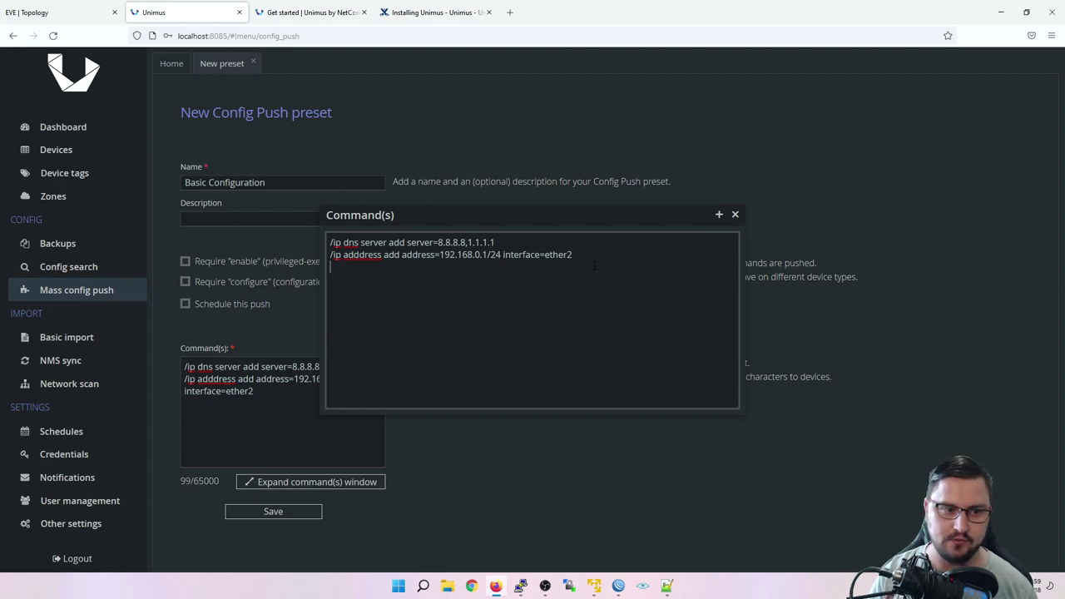
pyautogui.write('/ip firewal')
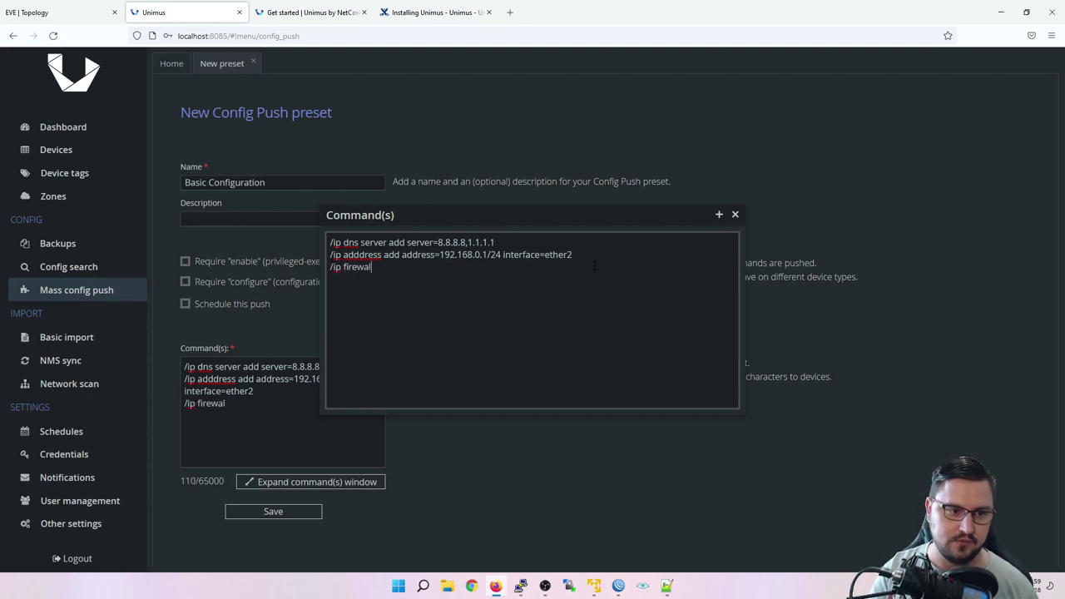
pyautogui.write('l')
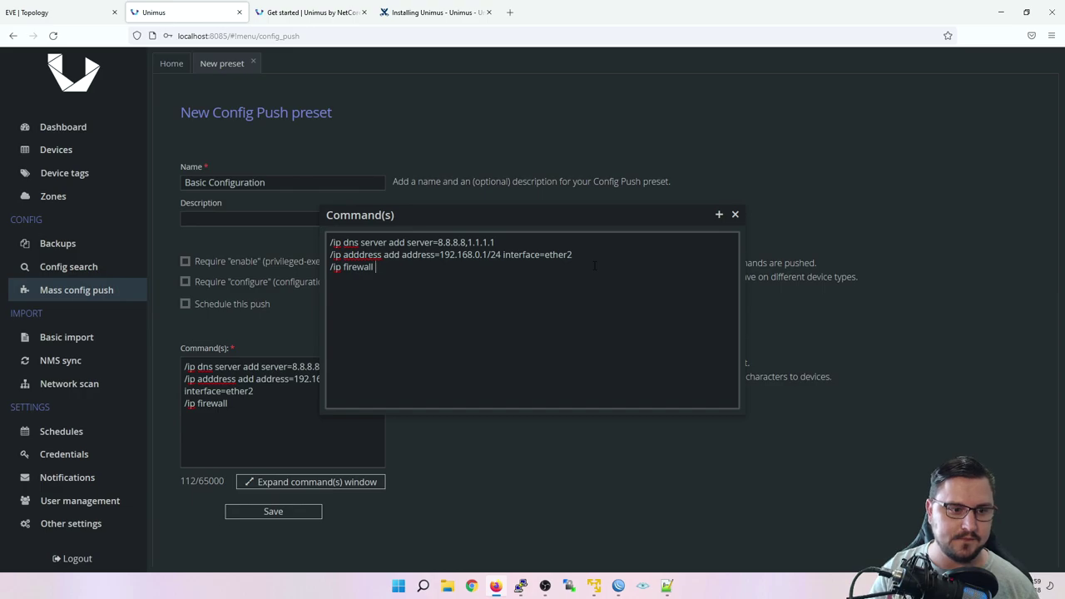
# Step: In the Mikrotik1 console, start composing 'ip firewall filter add' using Tab completion
pyautogui.hotkey('alt', 'Tab')
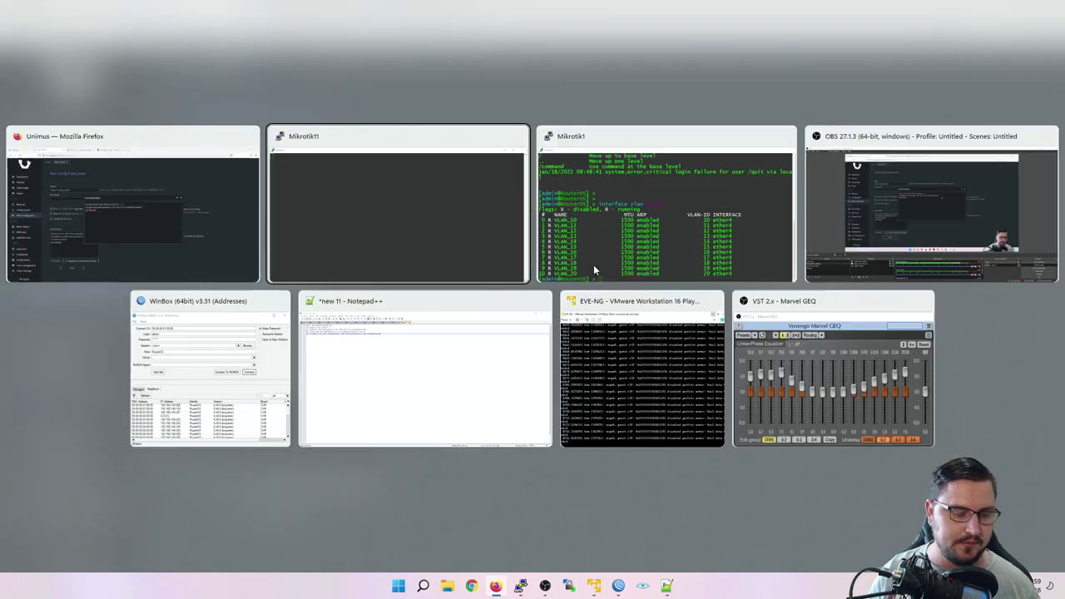
pyautogui.press('Return')
pyautogui.press('Return')
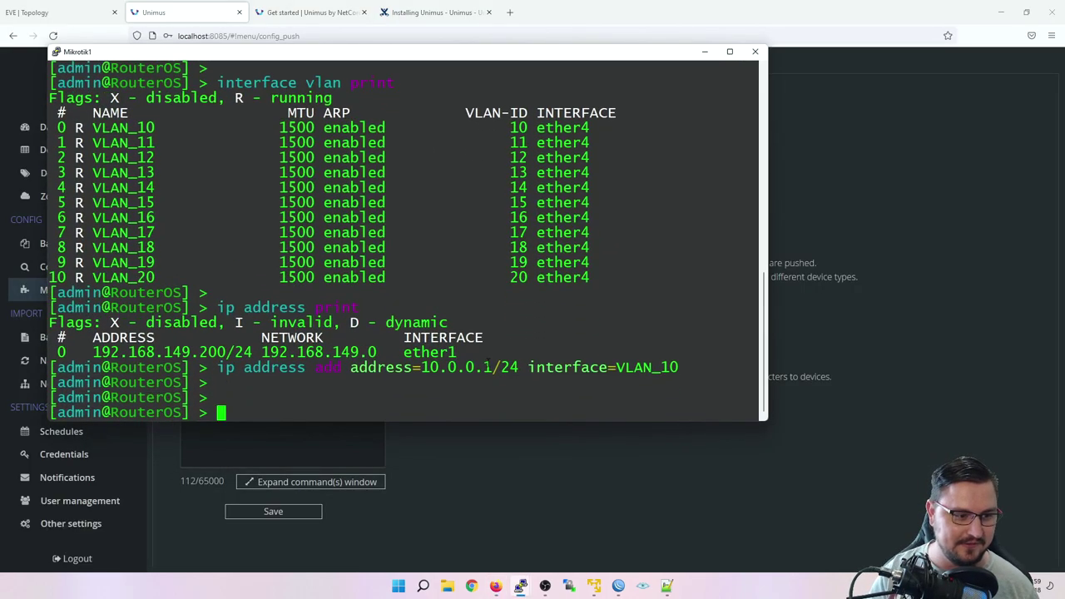
pyautogui.write('ip firewall')
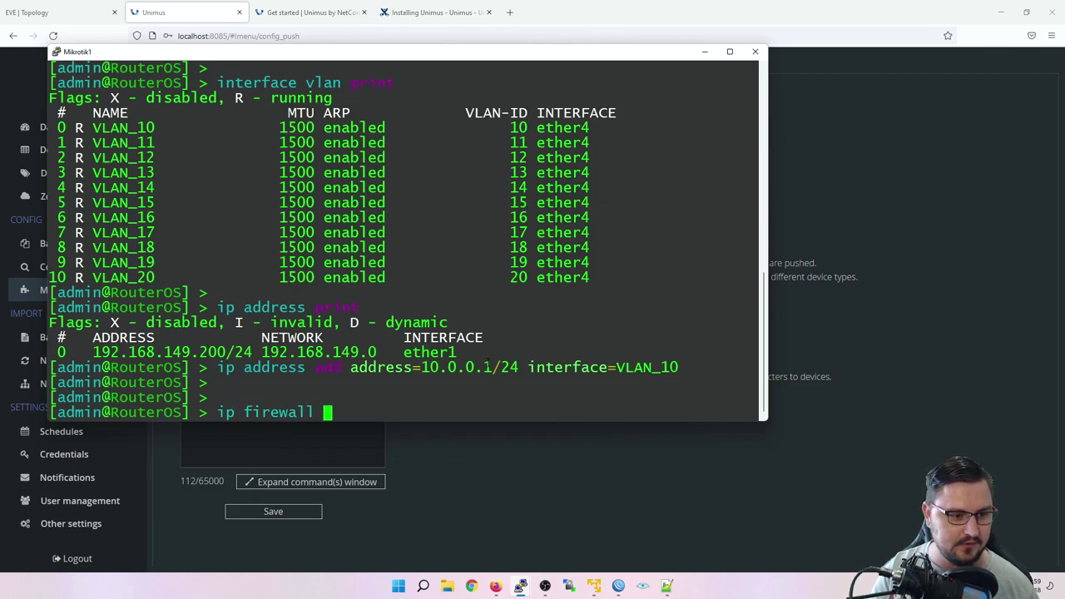
pyautogui.press('Tab')
pyautogui.press('Tab')
pyautogui.write('filter add')
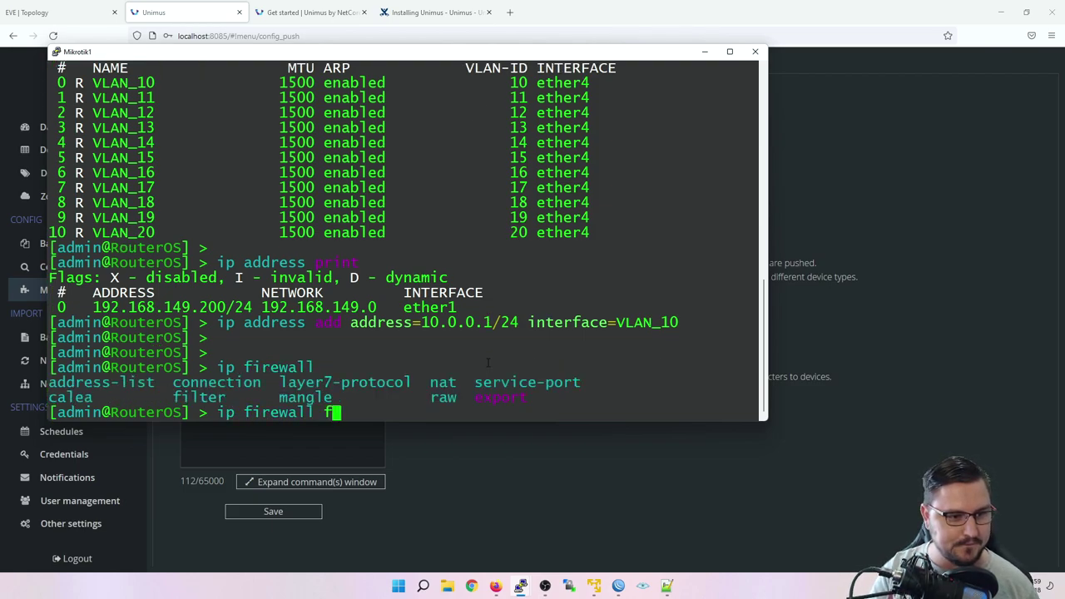
pyautogui.press('Tab')
pyautogui.press('Tab')
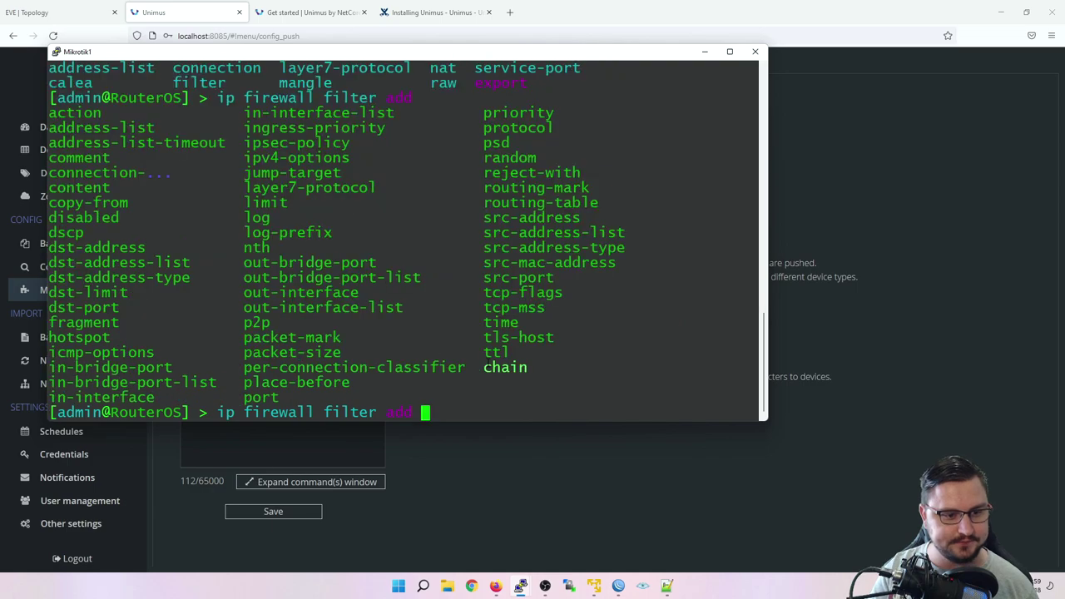
# Step: Add the rule parameters chain=input protocol=icmp action=drop
pyautogui.write('na')
pyautogui.press('BackSpace')
pyautogui.press('BackSpace')
pyautogui.write('blo')
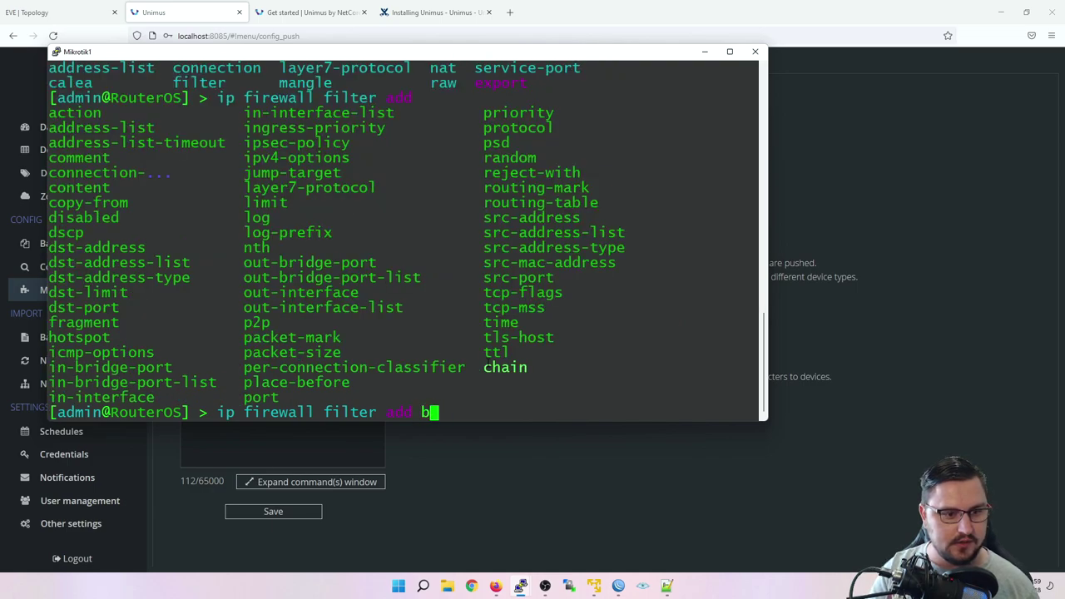
pyautogui.press('BackSpace')
pyautogui.press('BackSpace')
pyautogui.press('BackSpace')
pyautogui.write('inp')
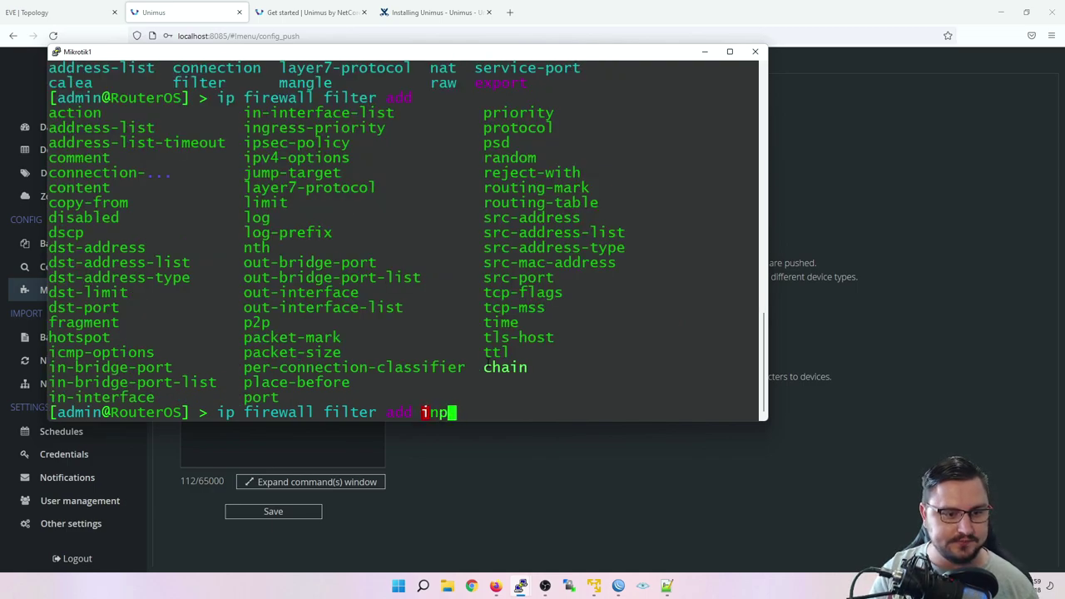
pyautogui.write('ut')
pyautogui.press('BackSpace')
pyautogui.press('BackSpace')
pyautogui.press('BackSpace')
pyautogui.press('BackSpace')
pyautogui.press('BackSpace')
pyautogui.press('BackSpace')
pyautogui.press('BackSpace')
pyautogui.write('d ')
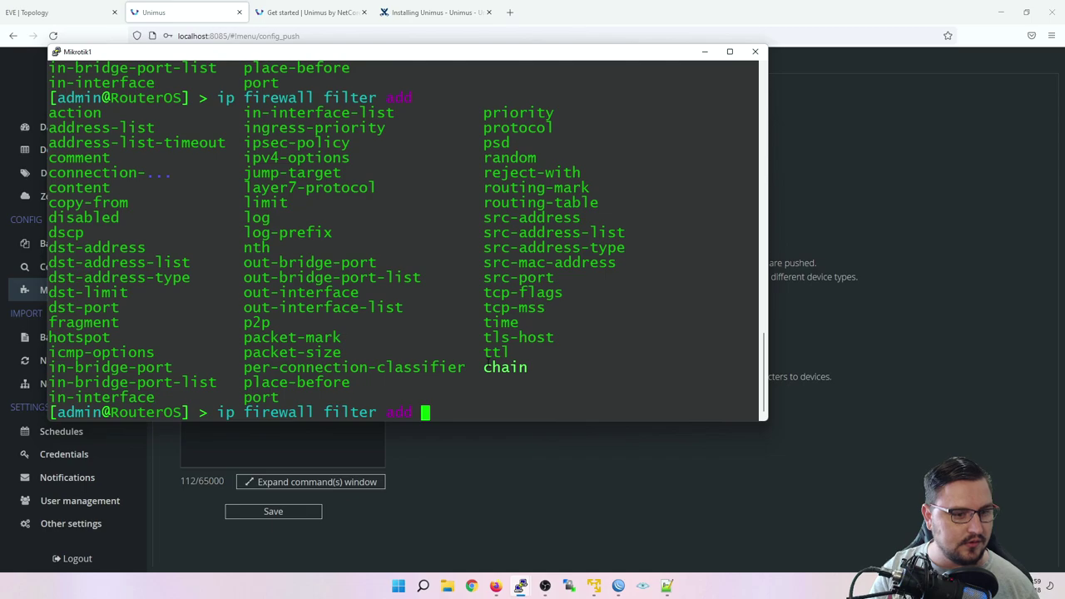
pyautogui.write('chain=input ')
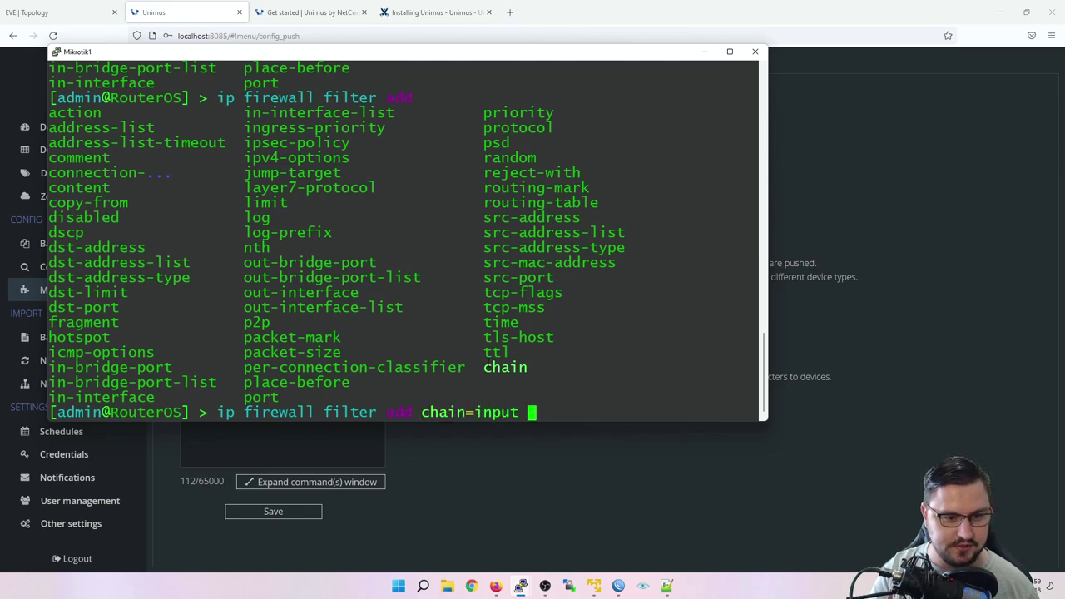
pyautogui.write('protoc')
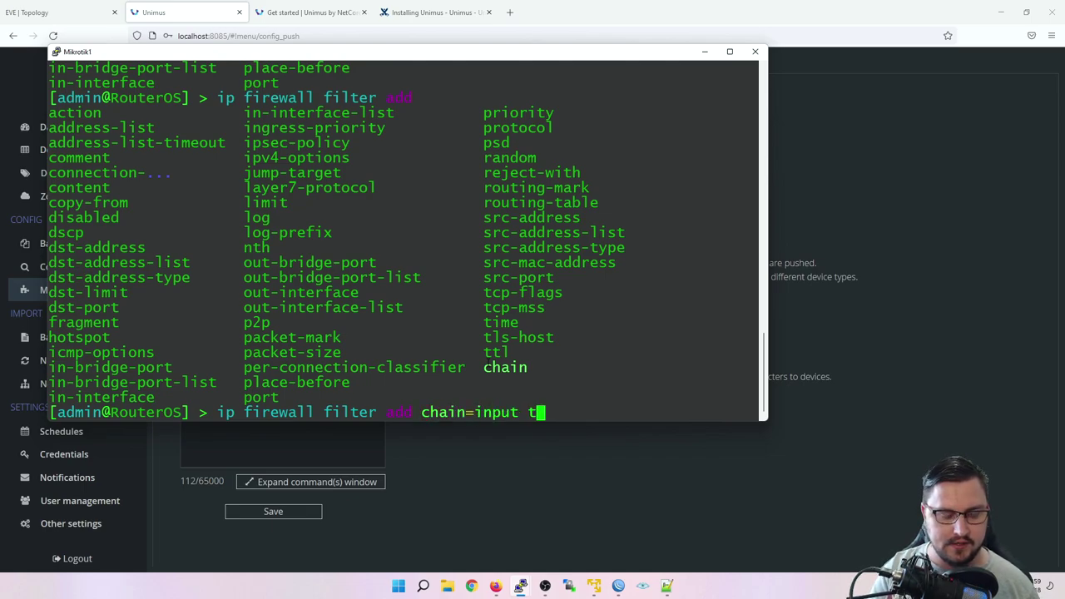
pyautogui.press('BackSpace')
pyautogui.press('BackSpace')
pyautogui.write('protocol=')
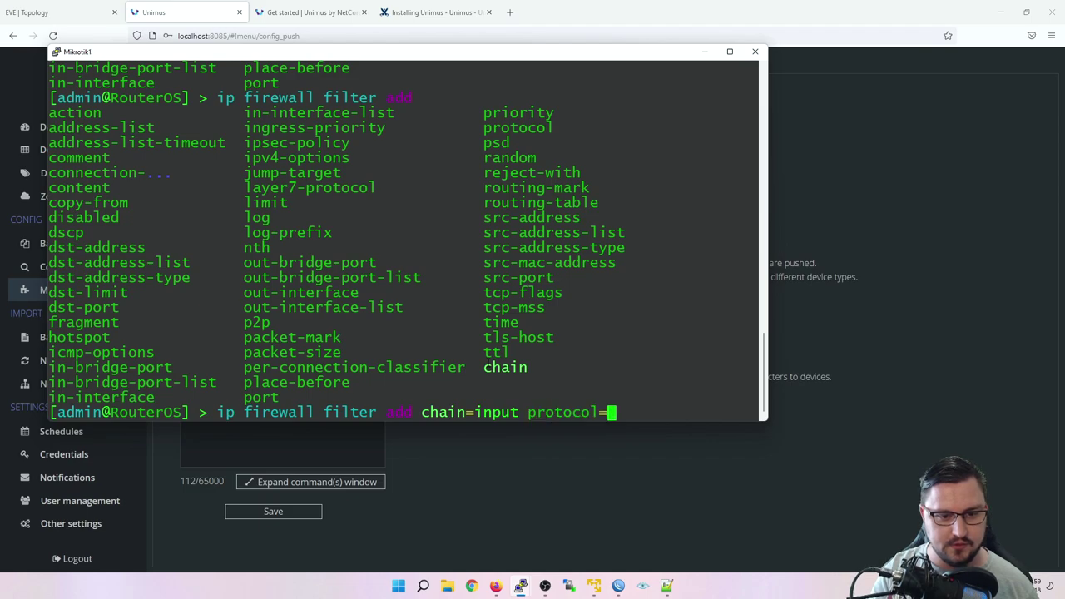
pyautogui.write('imc')
pyautogui.press('BackSpace')
pyautogui.press('BackSpace')
pyautogui.write('cmp ')
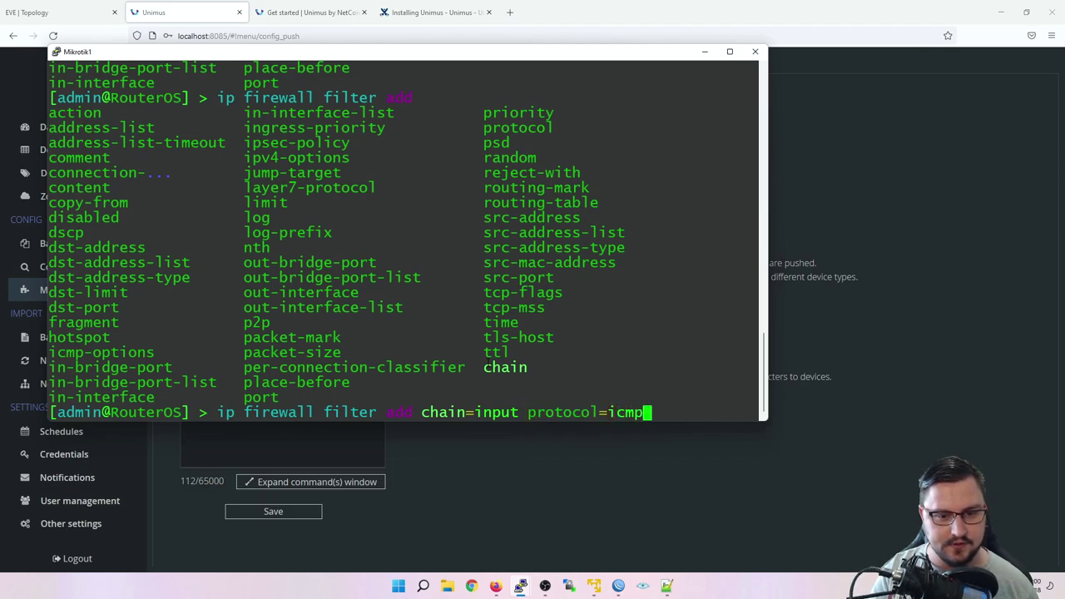
pyautogui.write('action=drop')
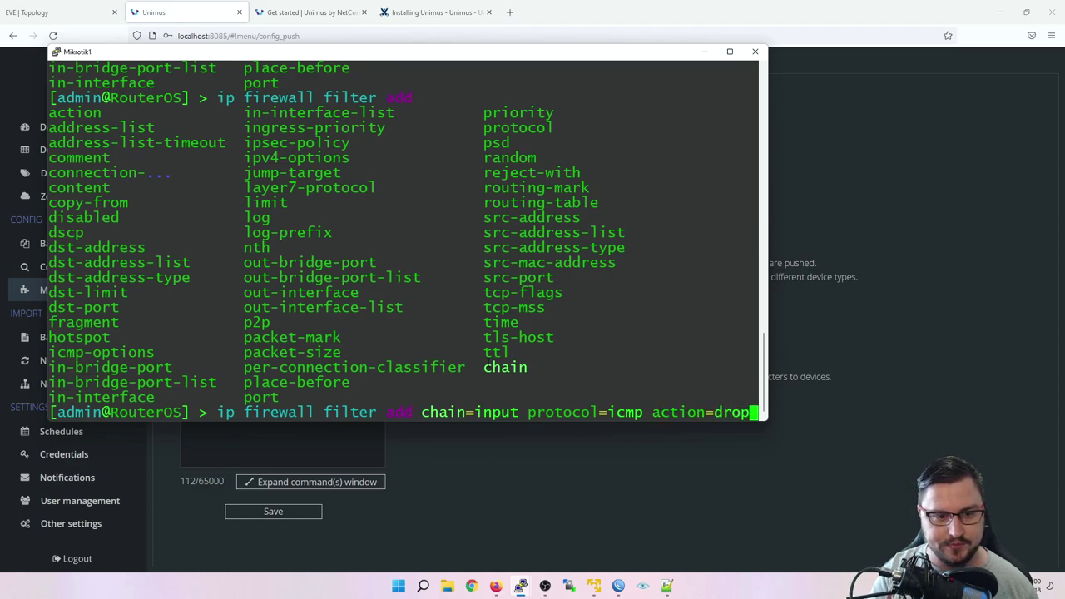
# Step: Finish the rule with in-interface=ether1 and select the whole command for copying
pyautogui.press('Return')
pyautogui.write('interfa')
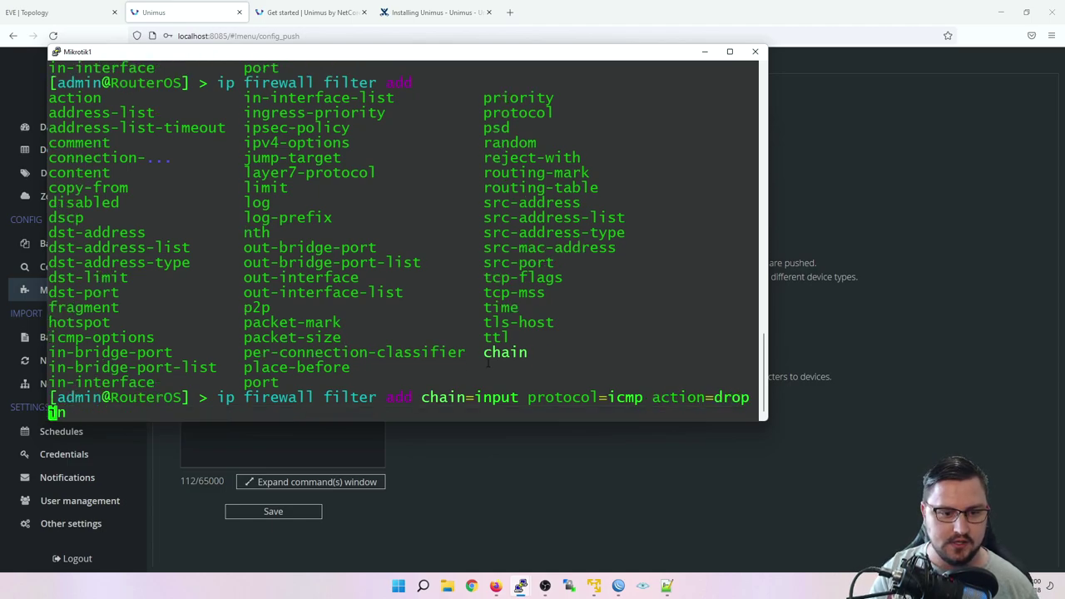
pyautogui.press('BackSpace')
pyautogui.press('BackSpace')
pyautogui.press('BackSpace')
pyautogui.press('BackSpace')
pyautogui.press('BackSpace')
pyautogui.press('BackSpace')
pyautogui.press('BackSpace')
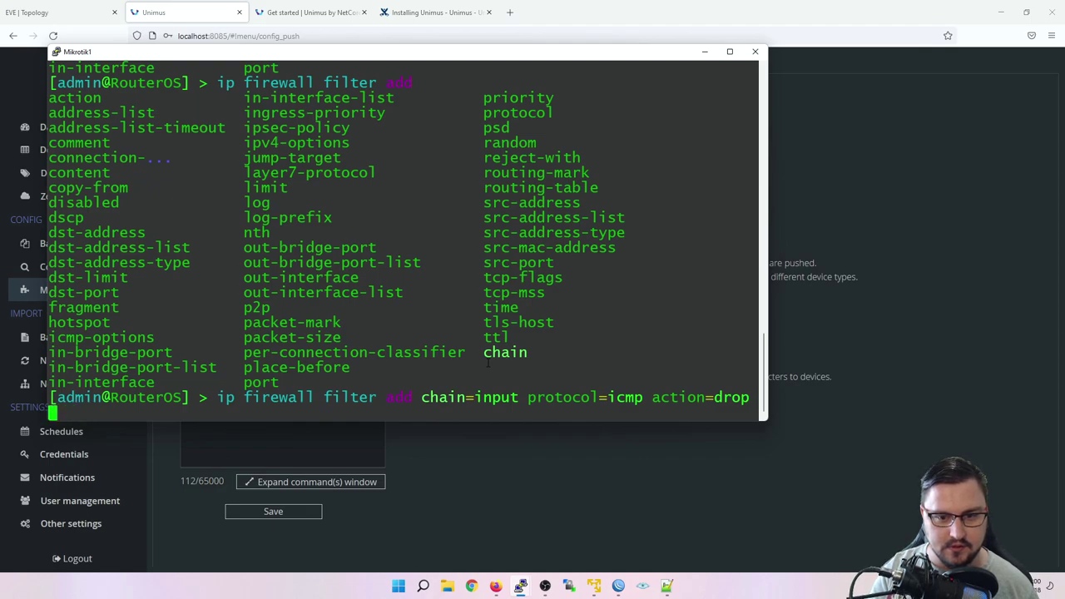
pyautogui.write('inte')
pyautogui.press('BackSpace')
pyautogui.press('BackSpace')
pyautogui.press('BackSpace')
pyautogui.press('BackSpace')
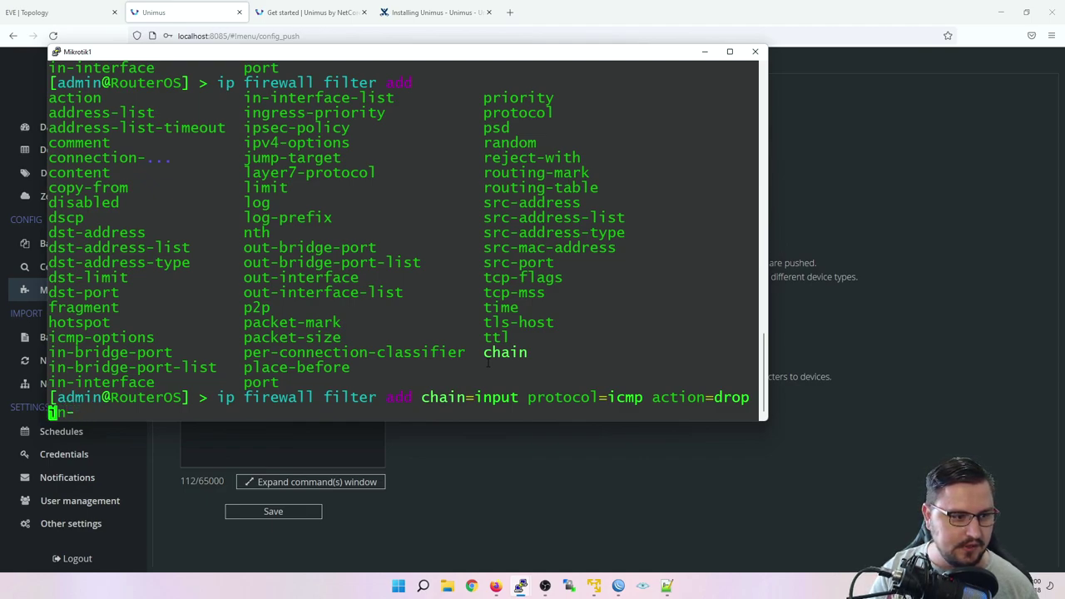
pyautogui.write('in-interface')
pyautogui.write('=ether1')
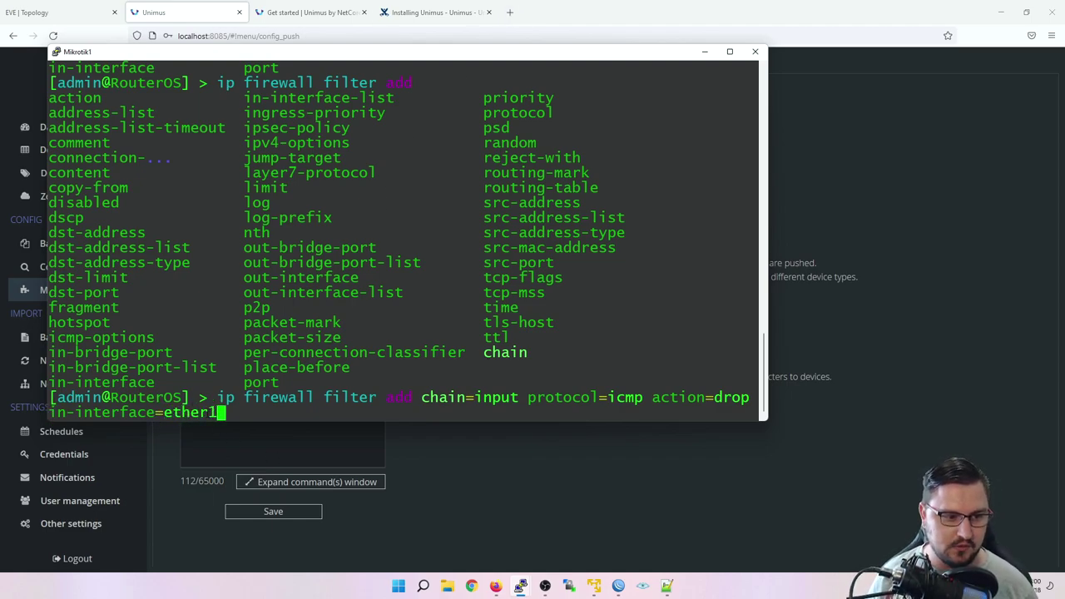
pyautogui.moveTo(217, 397); pyautogui.dragTo(753, 413)
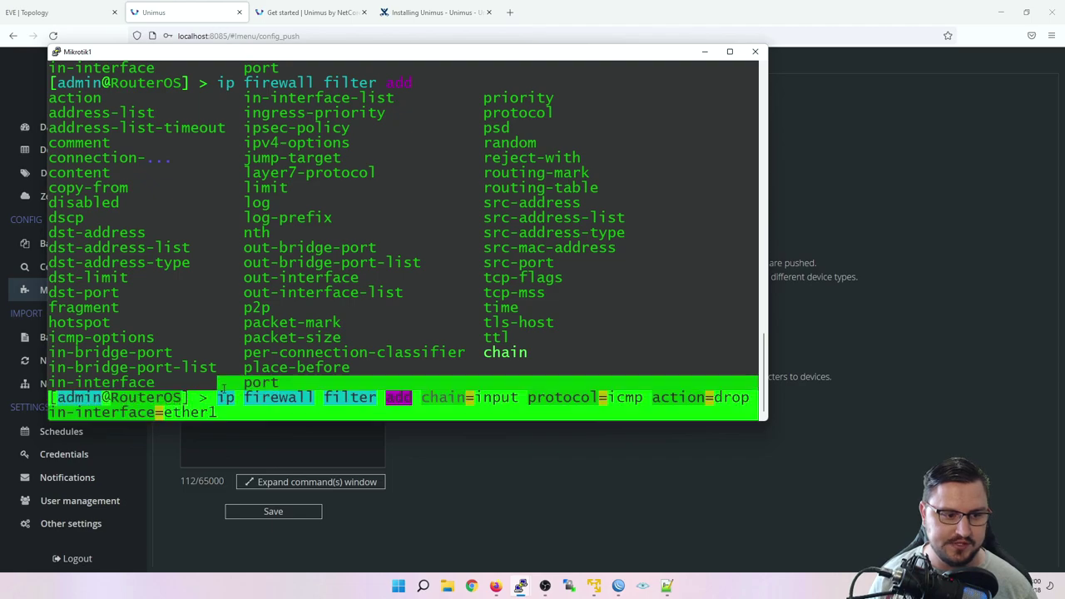
# Step: Replace the unfinished third line with the pasted '/ip firewall filter' ICMP-drop rule, joined onto one line
pyautogui.click(703, 52)
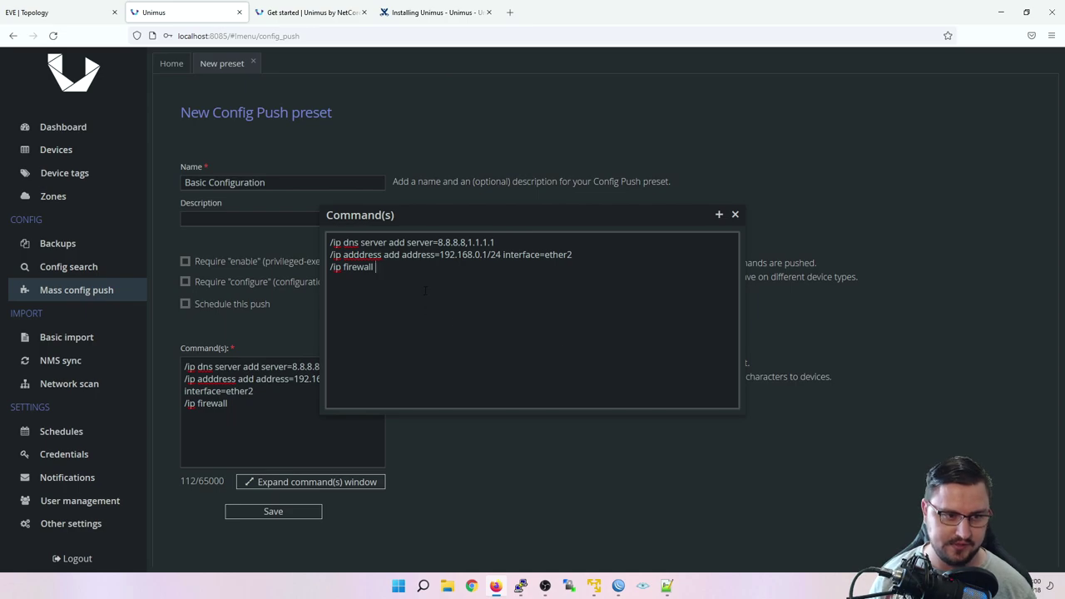
pyautogui.moveTo(425, 289); pyautogui.dragTo(329, 267)
pyautogui.write('ip firewall filter add chain=input protocol=icmp action=drop  in-interface=ether1')
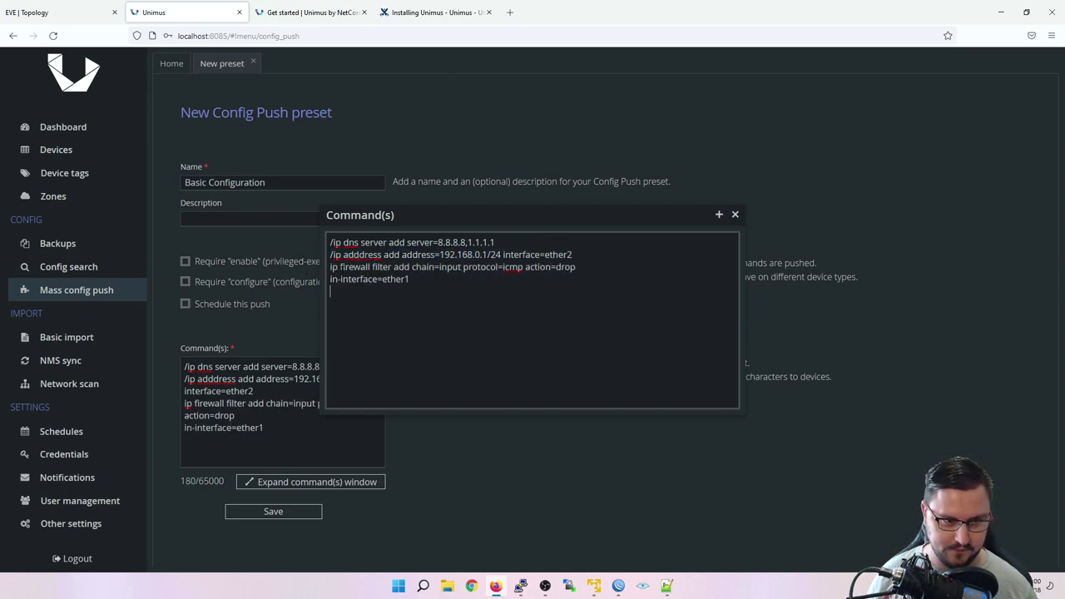
pyautogui.write('/')
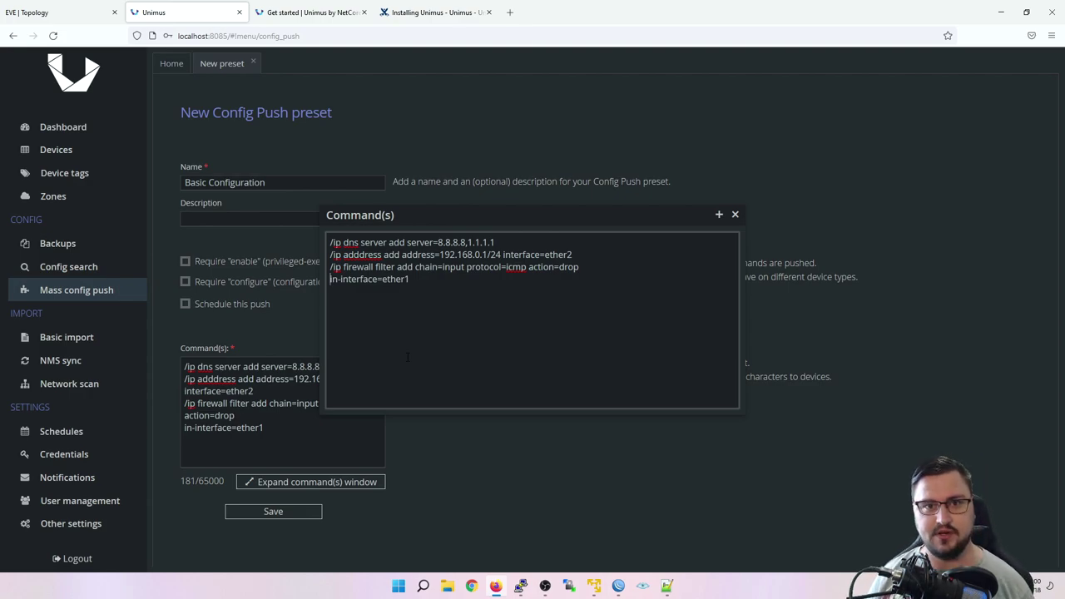
pyautogui.press('BackSpace')
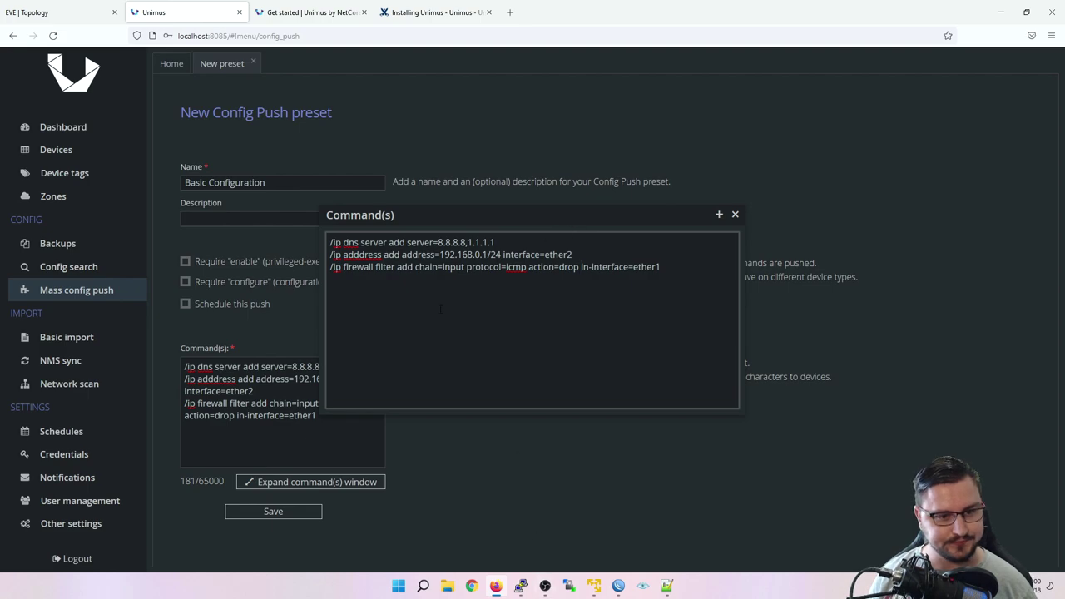
# Step: Review the three commands, close the expanded editor and save the Basic Configuration preset
pyautogui.hotkey('ctrl', 'a')
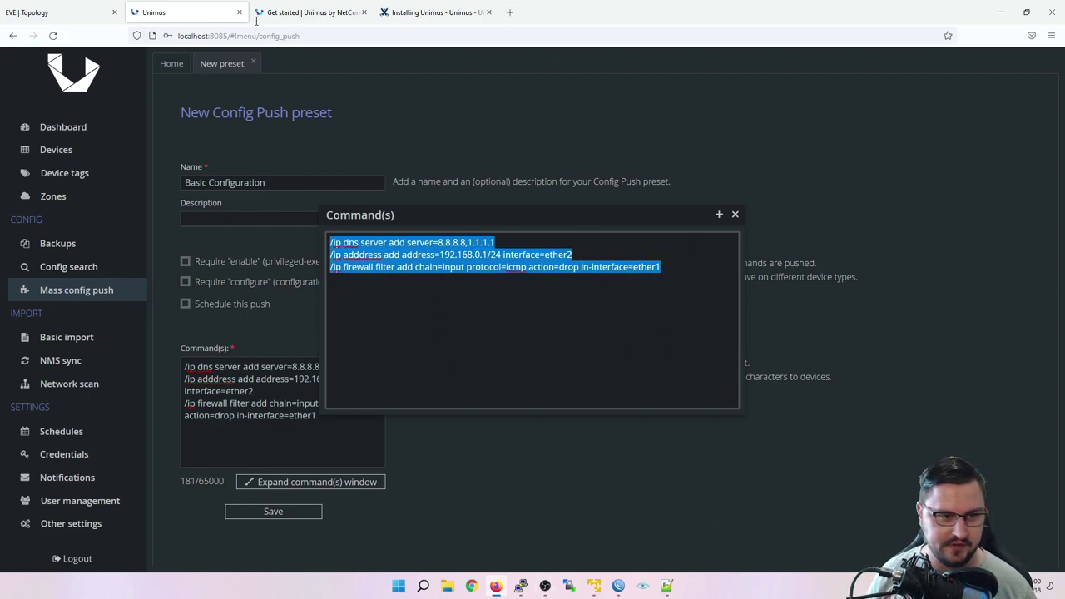
pyautogui.click(399, 212)
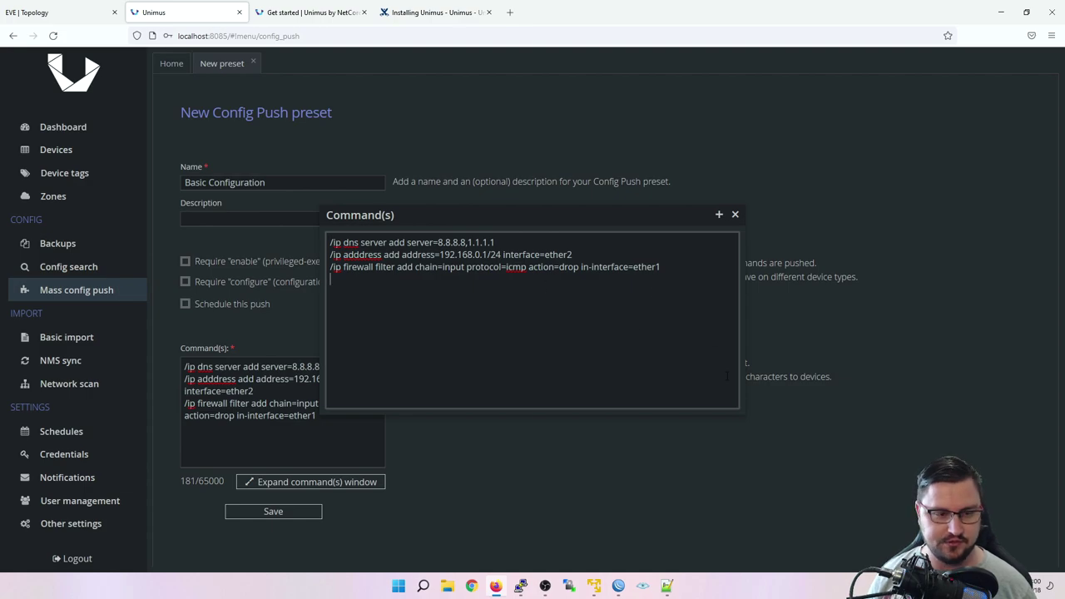
pyautogui.moveTo(678, 278); pyautogui.dragTo(202, 133)
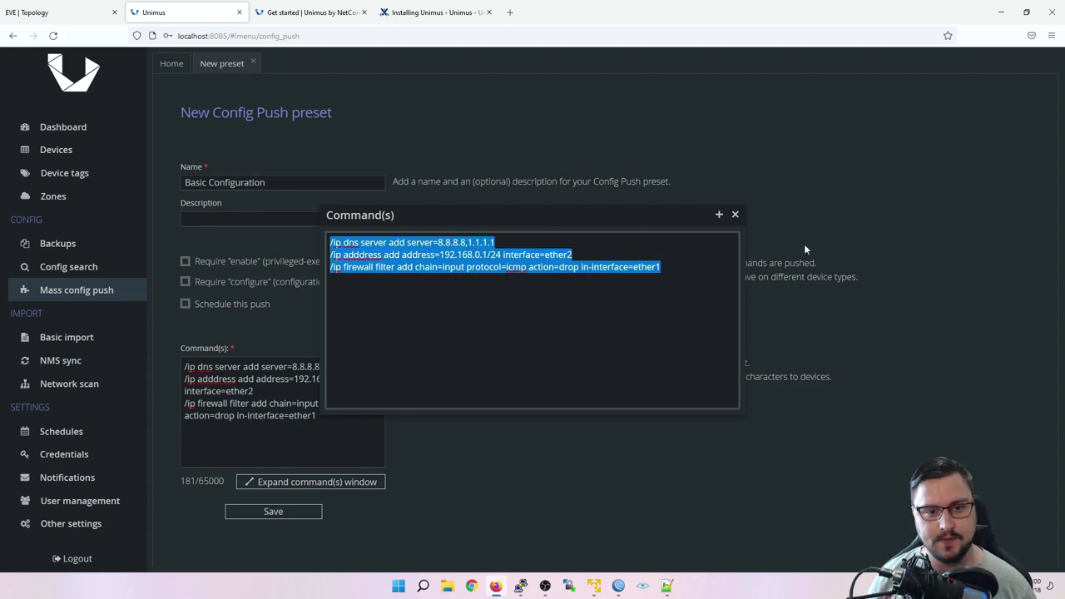
pyautogui.click(734, 214)
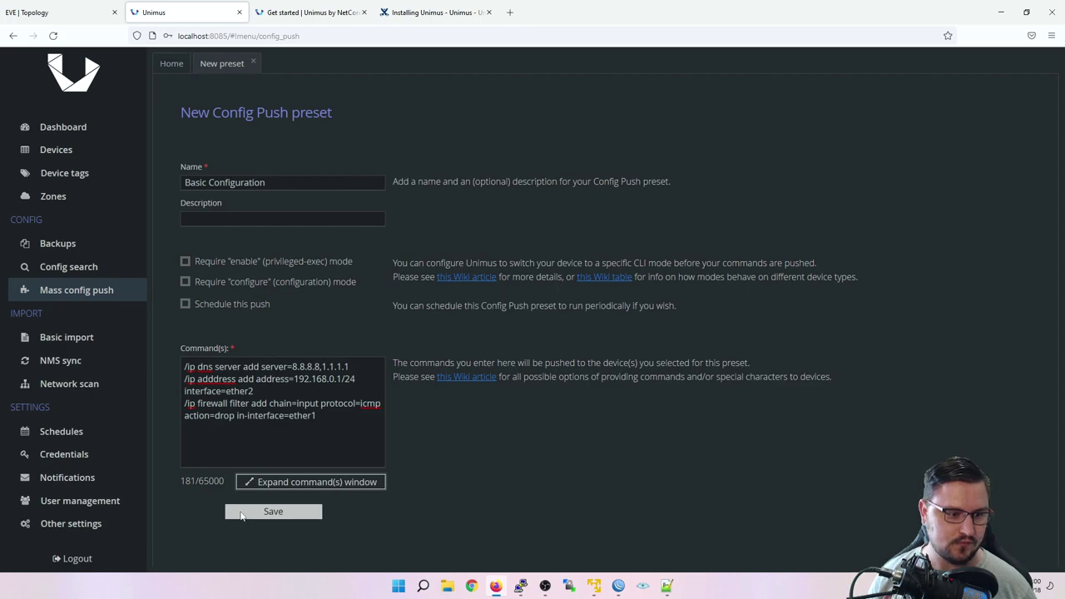
pyautogui.click(239, 510)
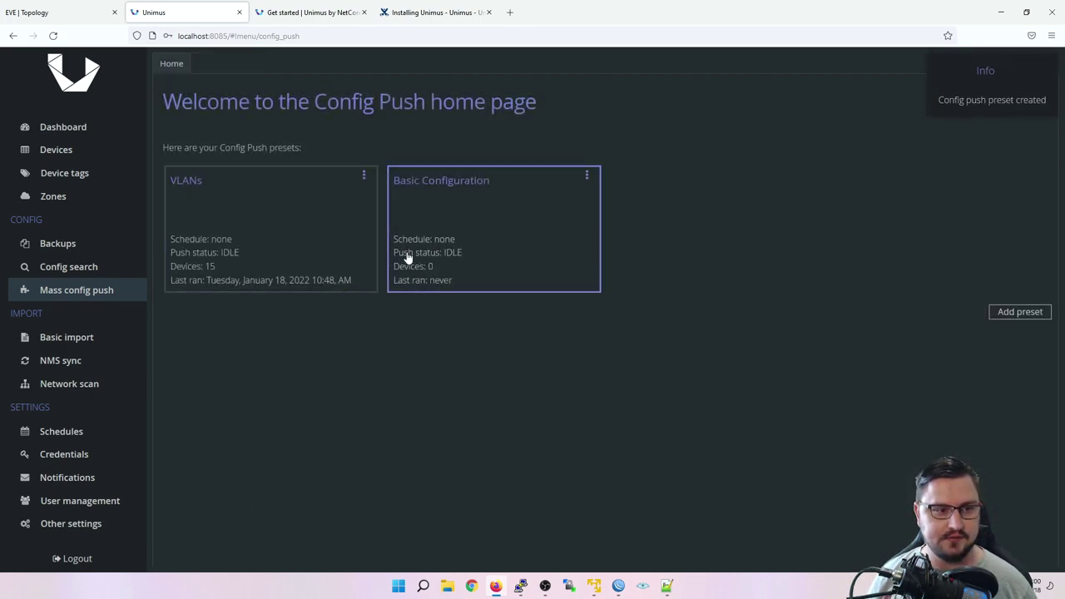
# Step: Add all 20 listed MikroTik devices as push targets of the Basic Configuration preset
pyautogui.click(511, 266)
pyautogui.click(564, 174)
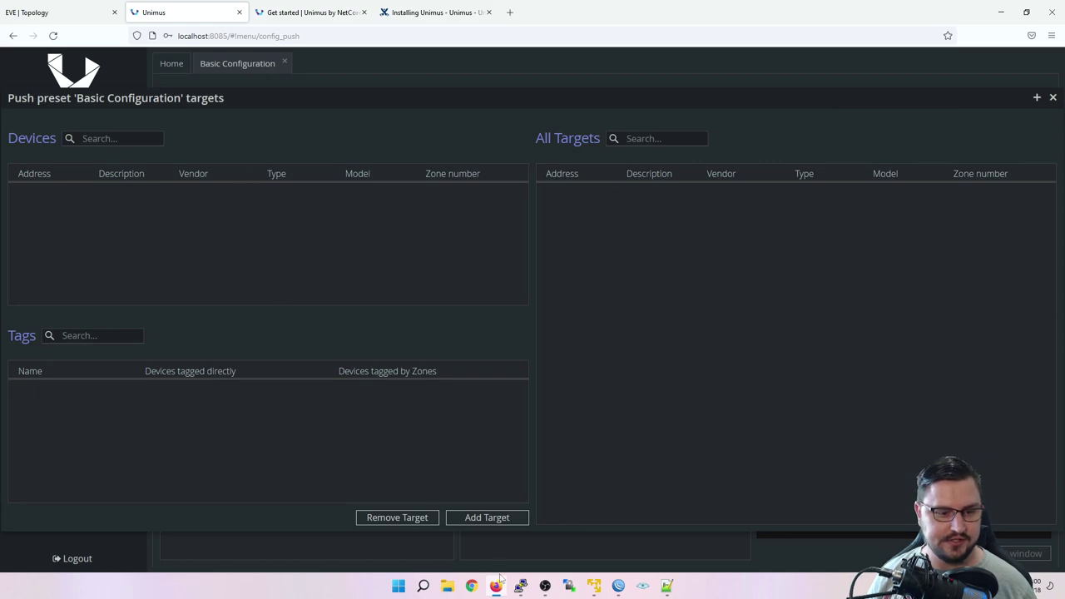
pyautogui.click(473, 517)
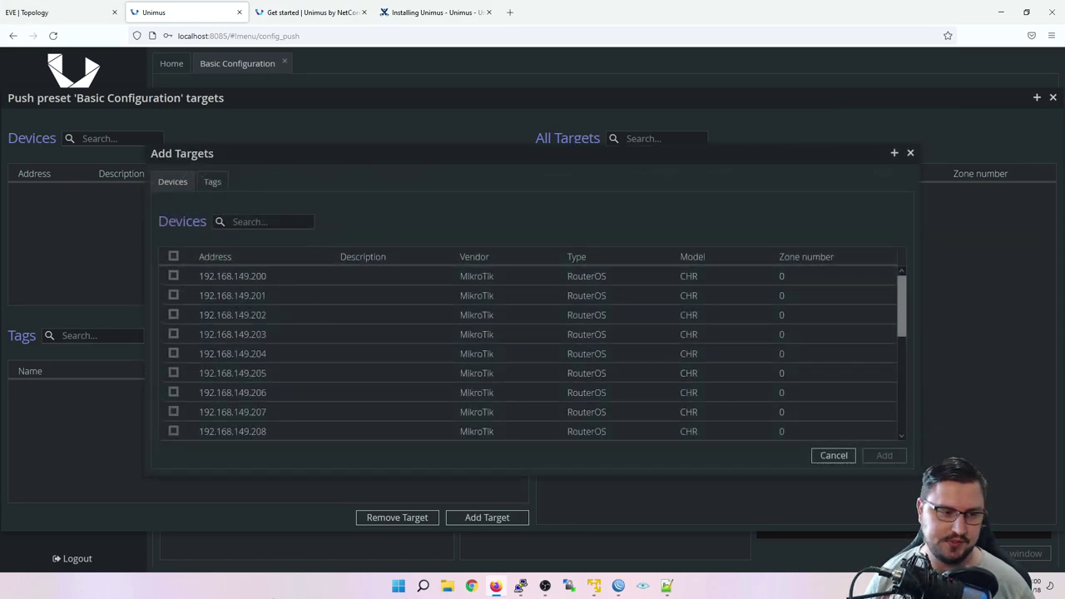
pyautogui.scroll(-5, 227, 314)
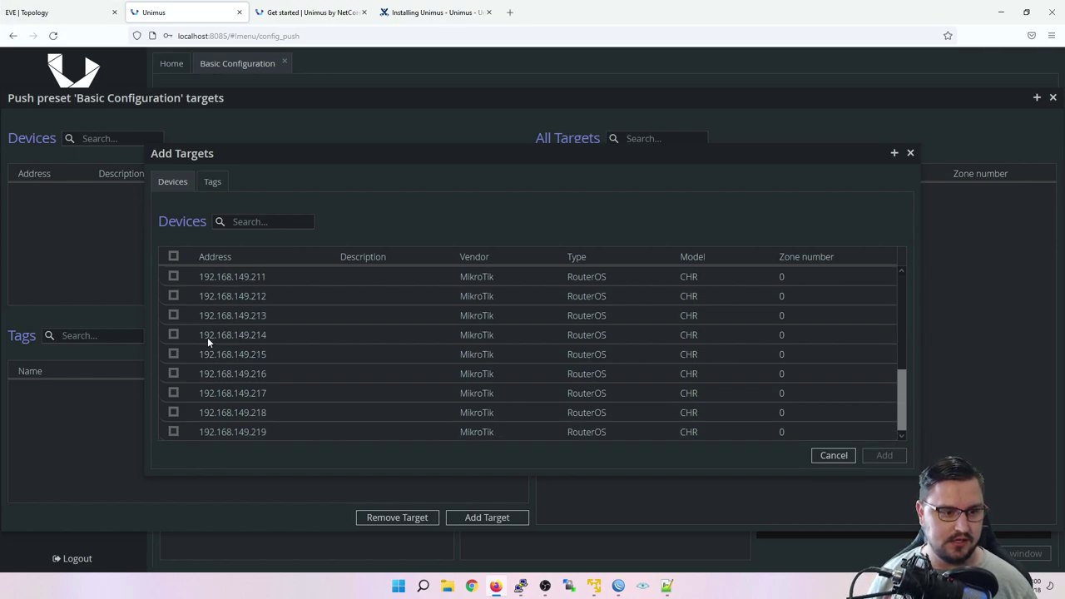
pyautogui.scroll(5, 207, 337)
pyautogui.click(171, 256)
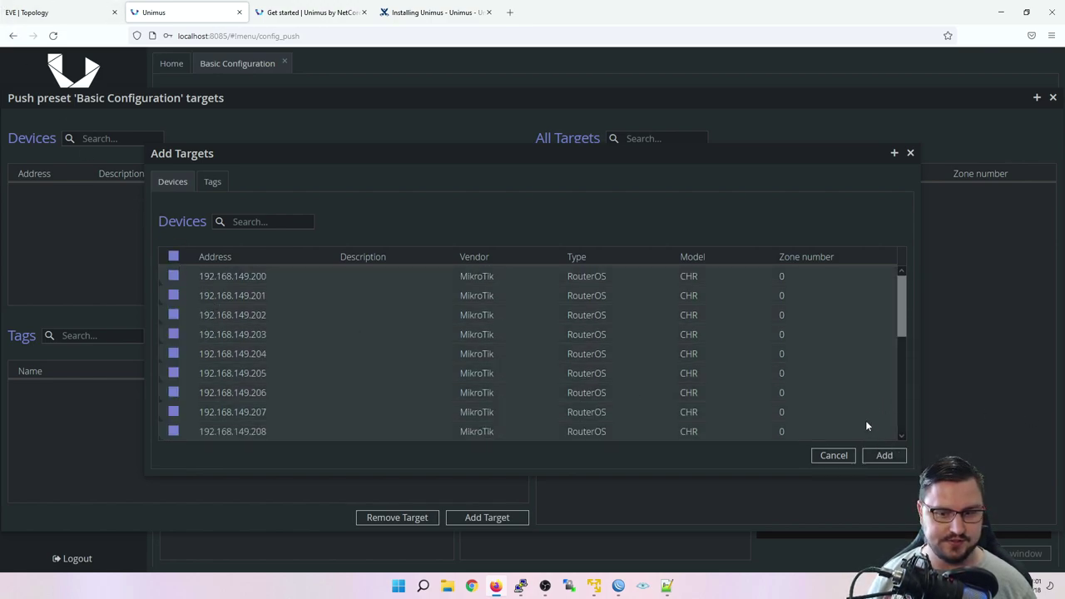
pyautogui.click(883, 460)
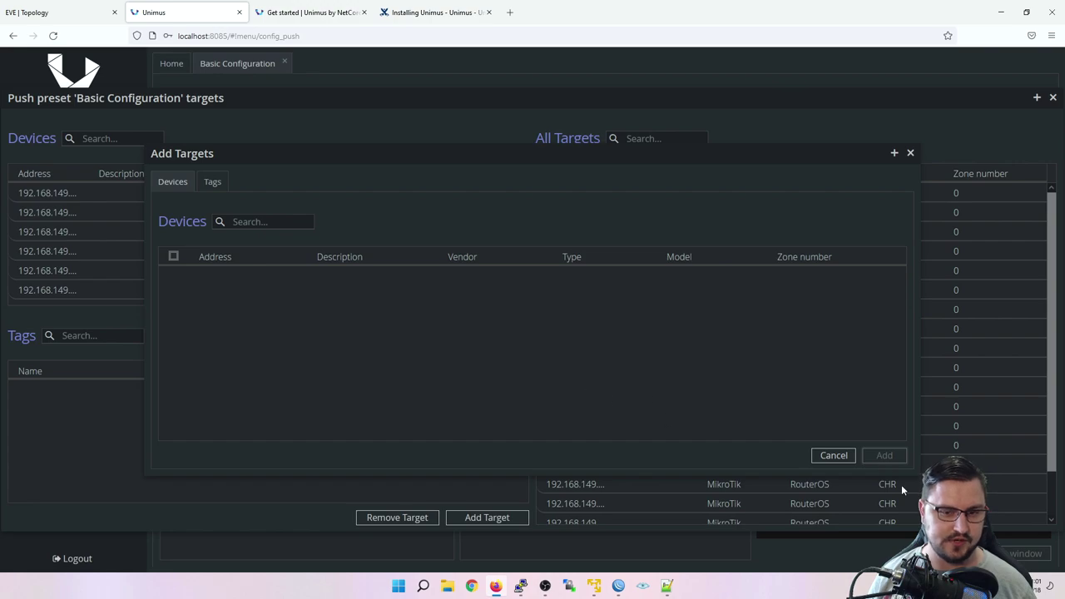
pyautogui.click(910, 152)
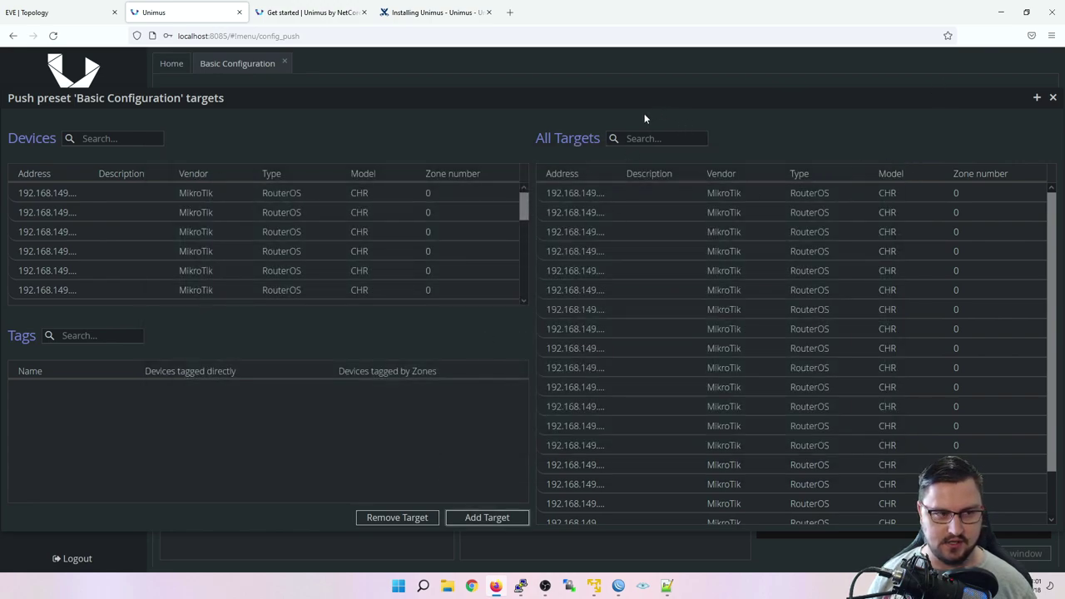
pyautogui.click(1052, 98)
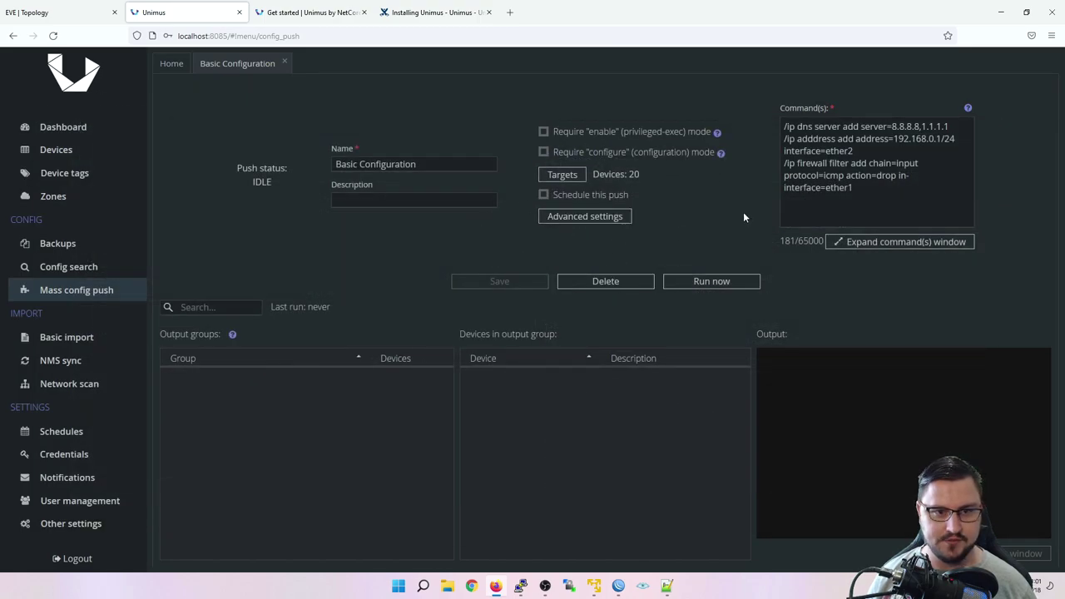
# Step: Run the Basic Configuration push now and check the devices' job status
pyautogui.click(705, 283)
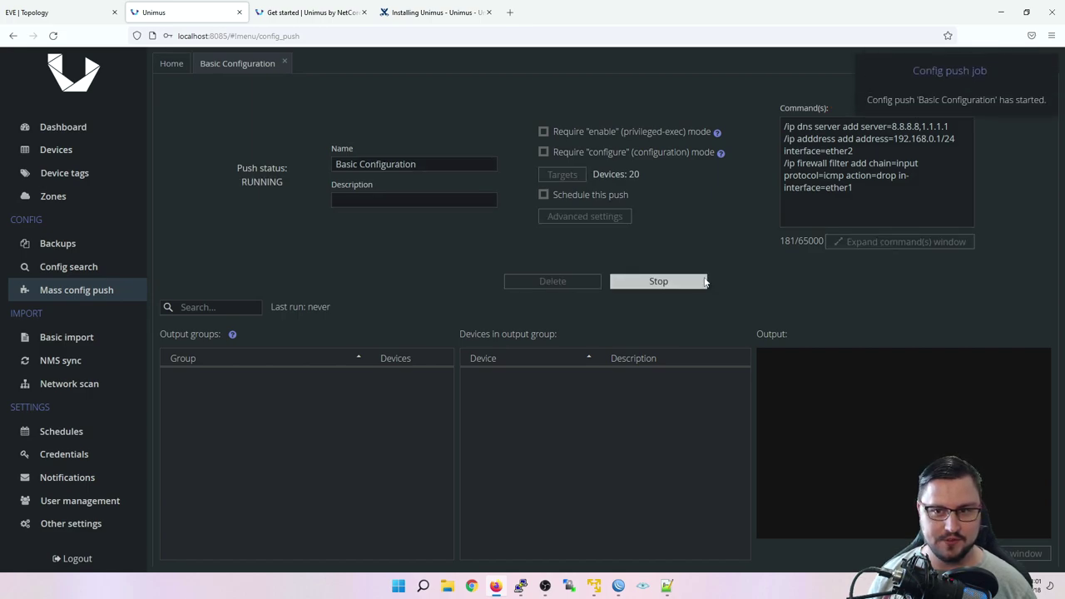
pyautogui.click(67, 153)
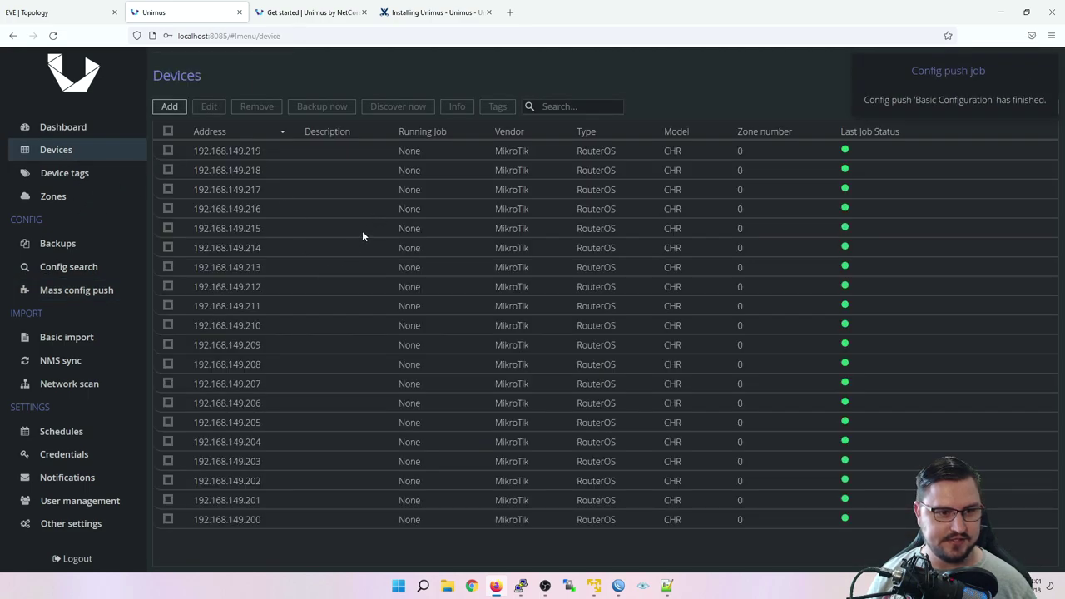
pyautogui.click(81, 293)
# Step: Inspect the COMMAND_NOT_SUPPORTED_BY_DEVICE group's 'bad command name server' error, then switch to the EVE tab
pyautogui.click(239, 380)
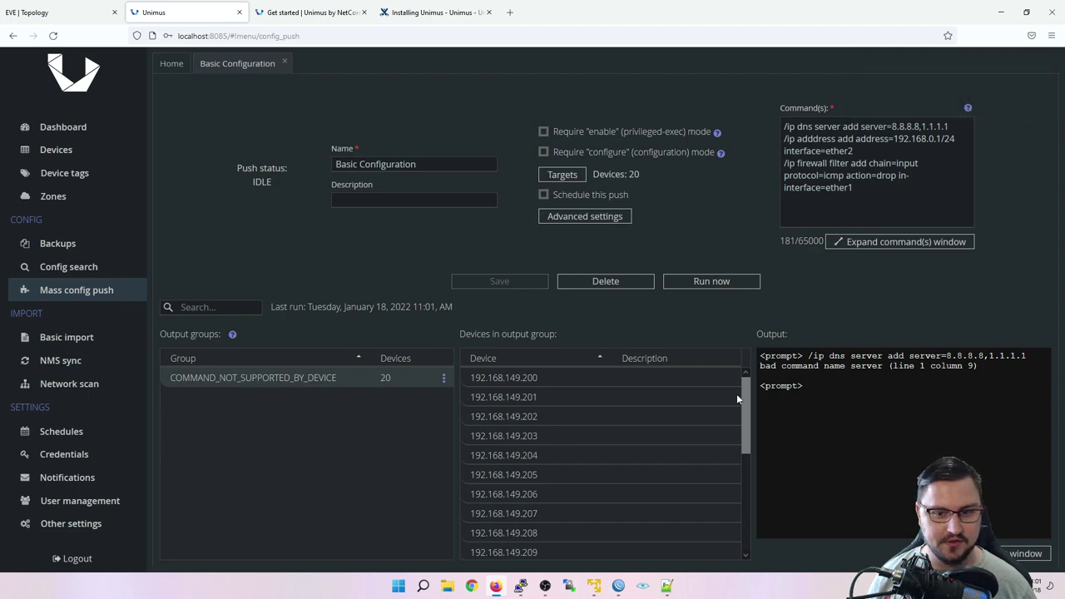
pyautogui.moveTo(963, 366); pyautogui.dragTo(781, 356)
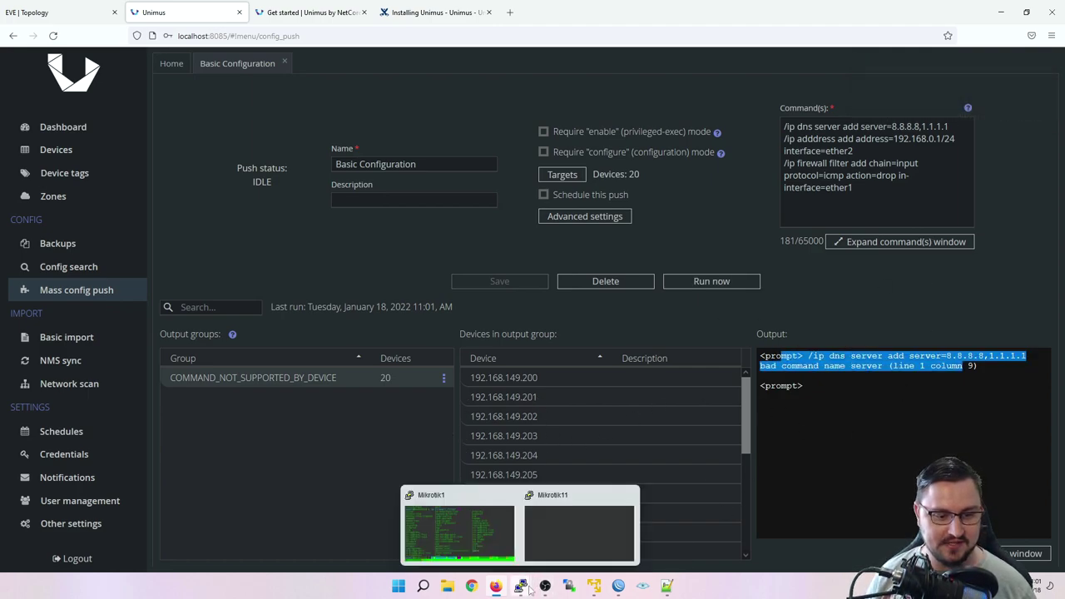
pyautogui.moveTo(490, 587)
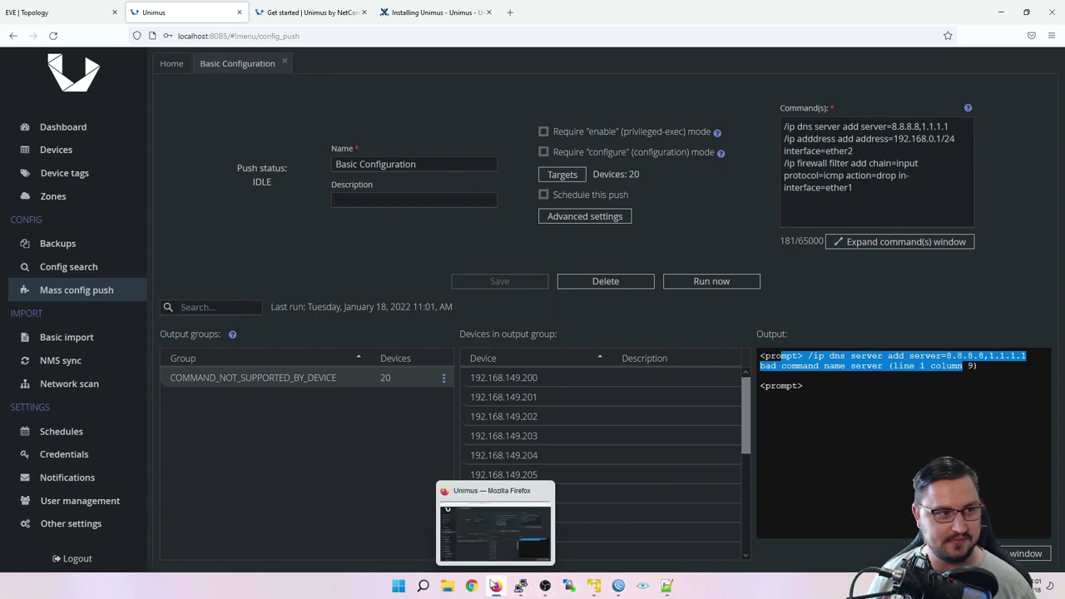
pyautogui.hotkey('ctrl', 'shift', 'Tab')
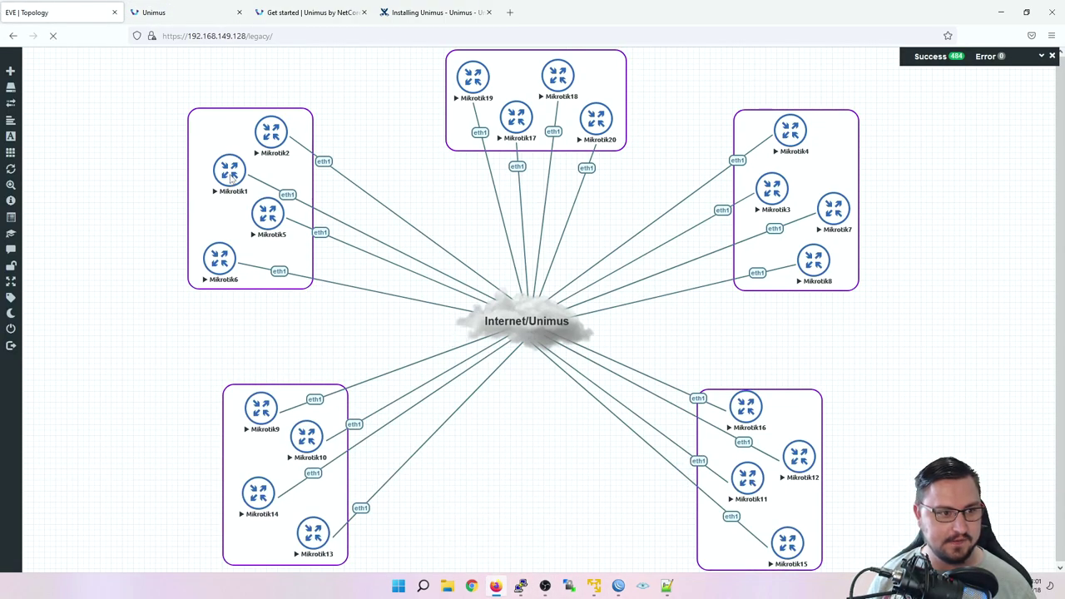
# Step: On Mikrotik1's console, build 'ip dns set servers=8.8.8.8,1.1.1.1' using Tab completion
pyautogui.click(232, 174)
pyautogui.click(574, 117)
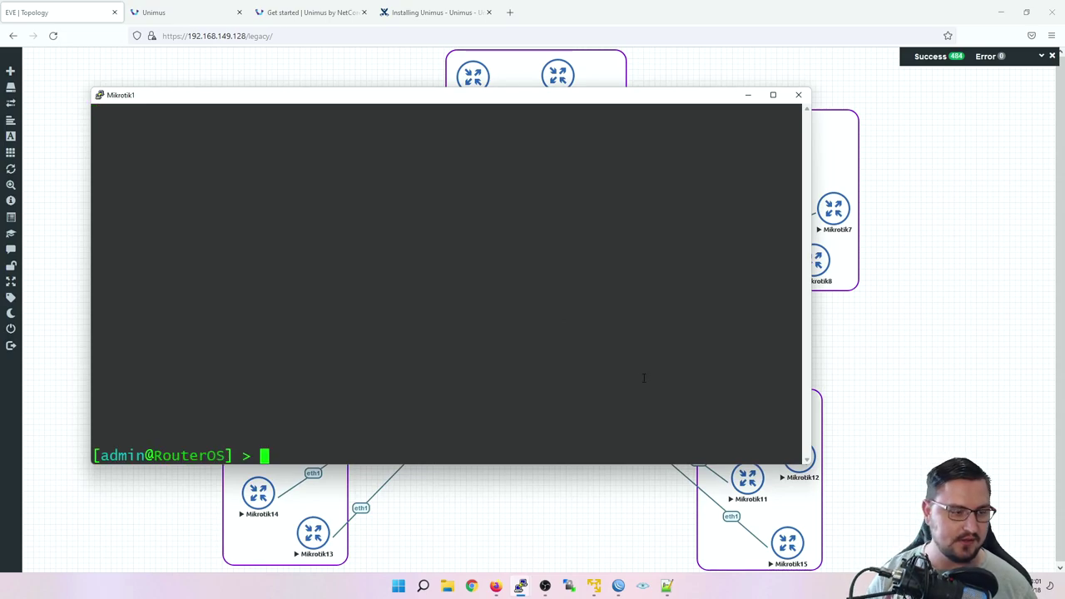
pyautogui.press('Return')
pyautogui.write('ip dns')
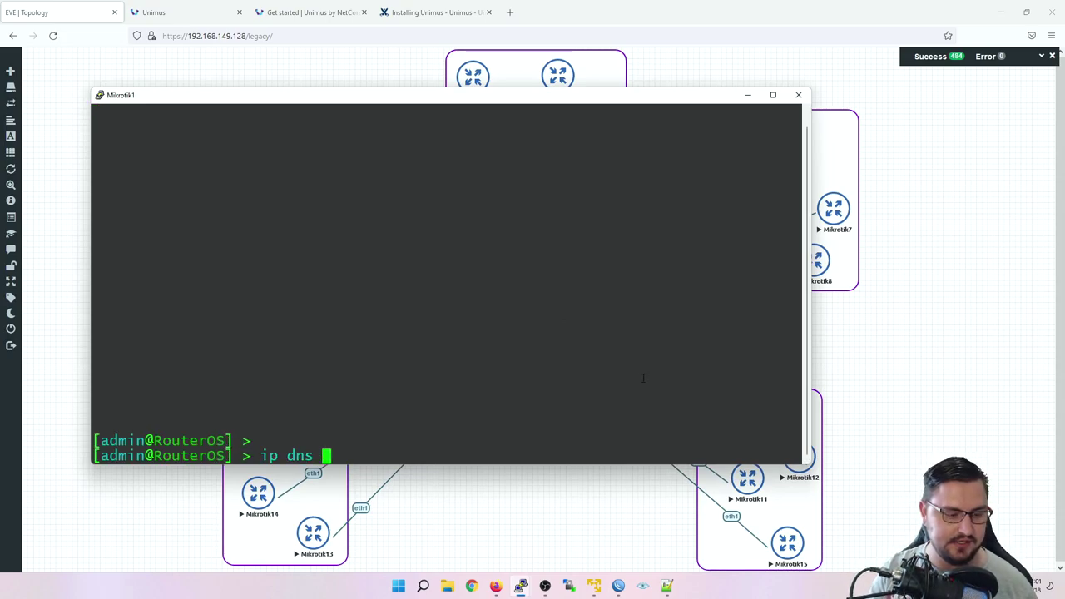
pyautogui.press('Tab')
pyautogui.press('Tab')
pyautogui.write('se')
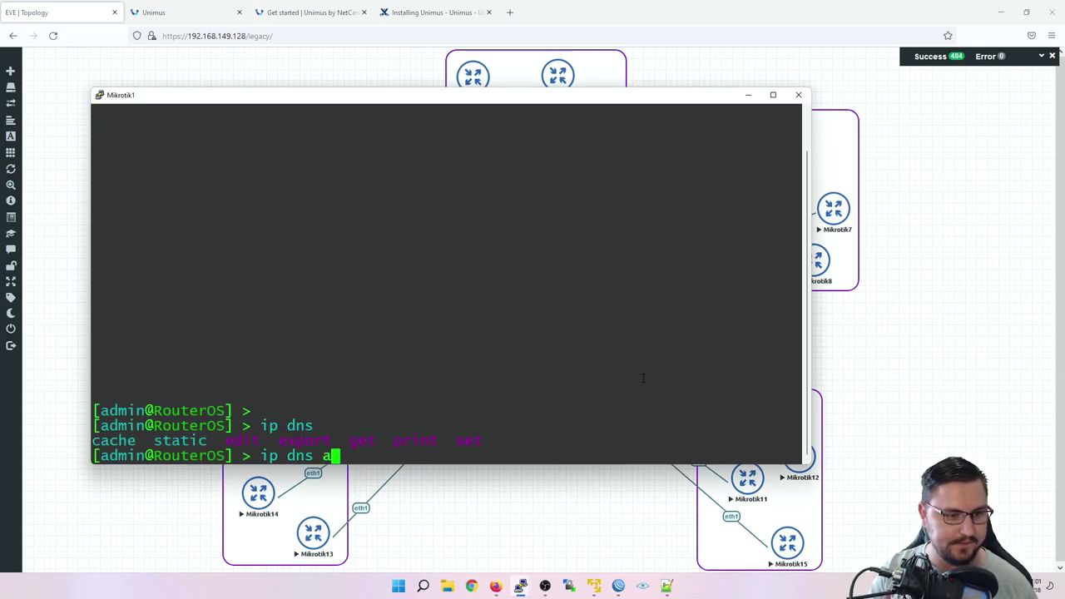
pyautogui.press('Tab')
pyautogui.press('Tab')
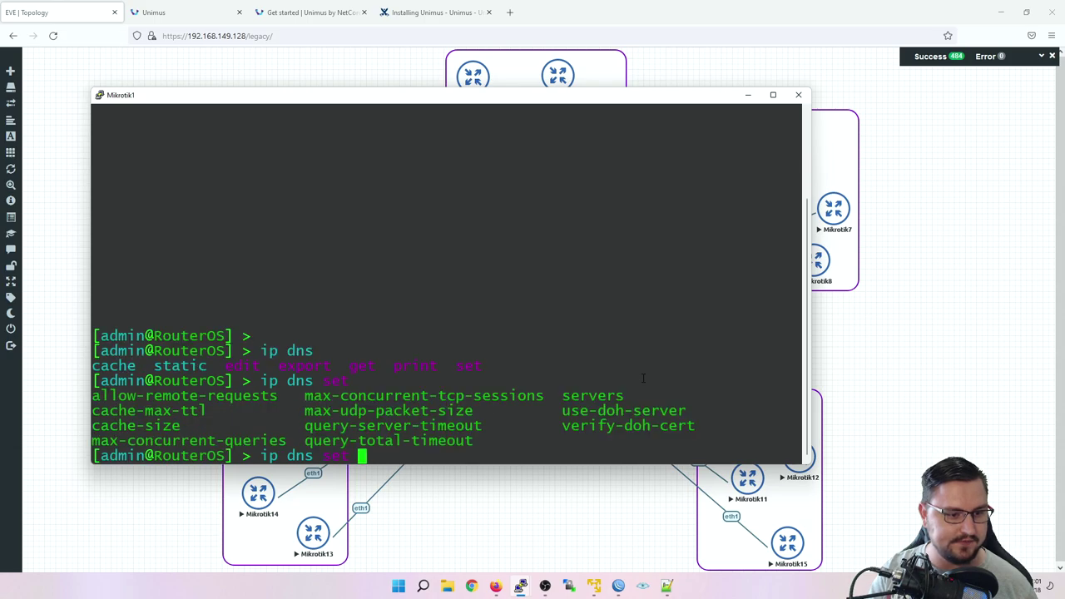
pyautogui.write('s')
pyautogui.press('Tab')
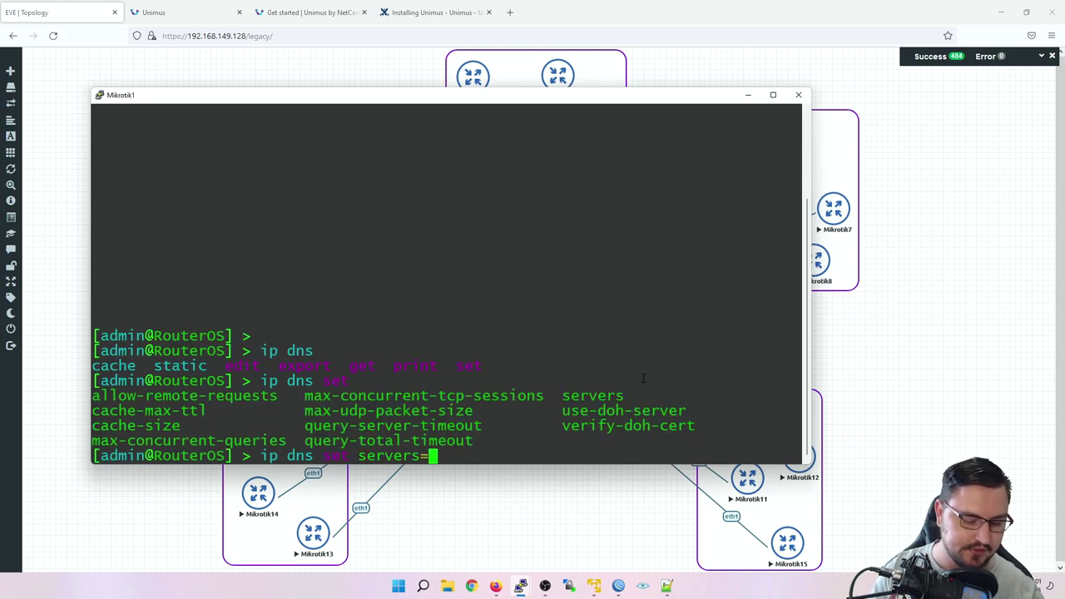
pyautogui.write('8.8.8.8,1.1')
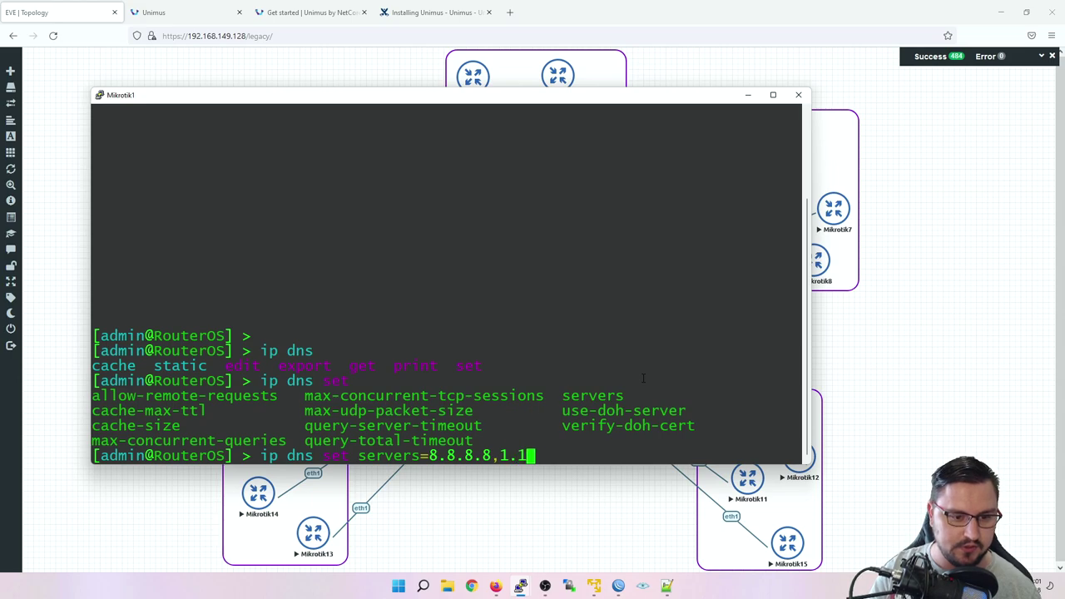
pyautogui.write('.1.1')
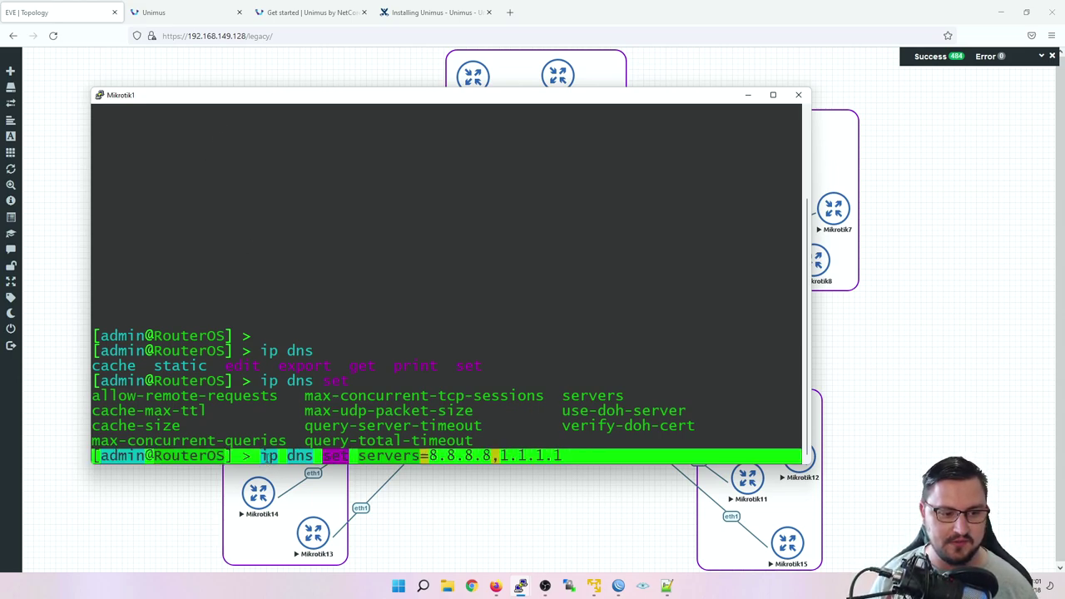
# Step: Copy the composed DNS command line, minimize the console and go back to Unimus
pyautogui.moveTo(254, 456); pyautogui.dragTo(568, 456)
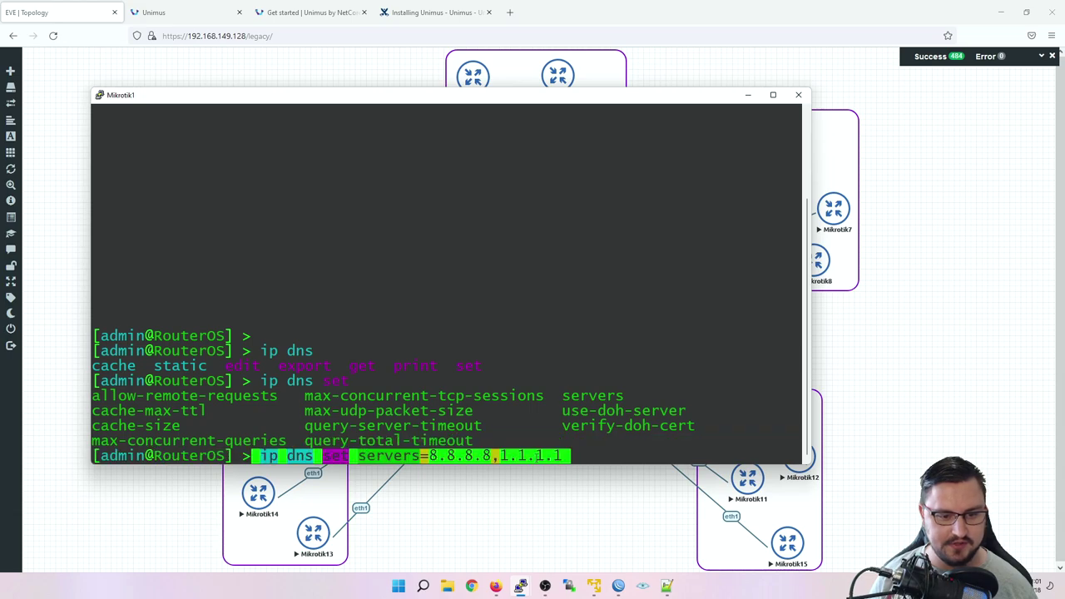
pyautogui.click(747, 95)
pyautogui.hotkey('ctrl', 'Tab')
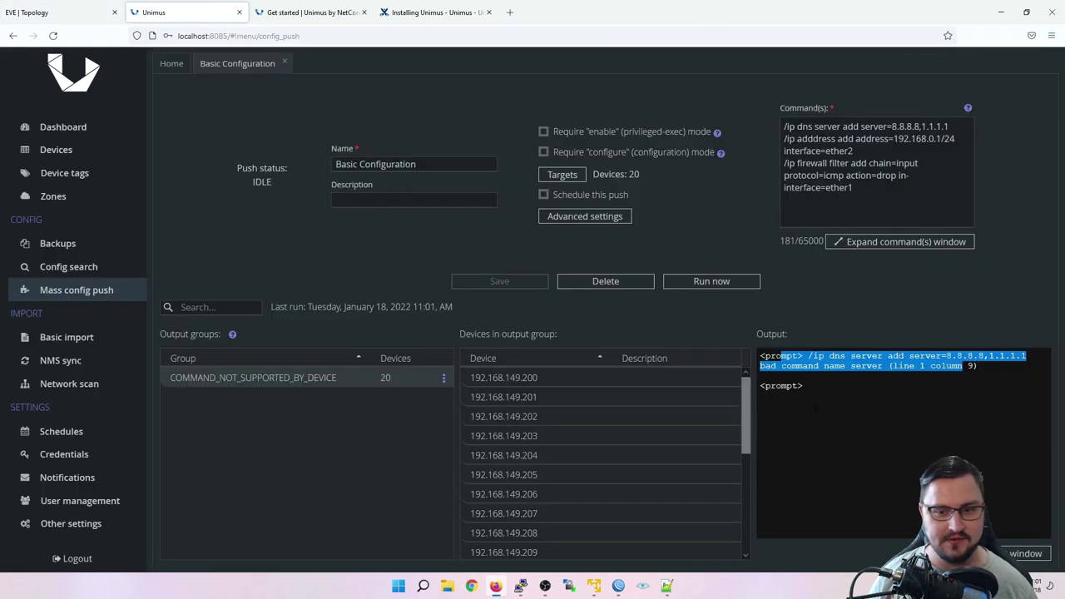
# Step: Replace the first push command with 'ip dns set servers=8.8.8.8,1.1.1.1', save, rerun, and view the failures
pyautogui.click(853, 150)
pyautogui.moveTo(948, 127); pyautogui.dragTo(783, 126)
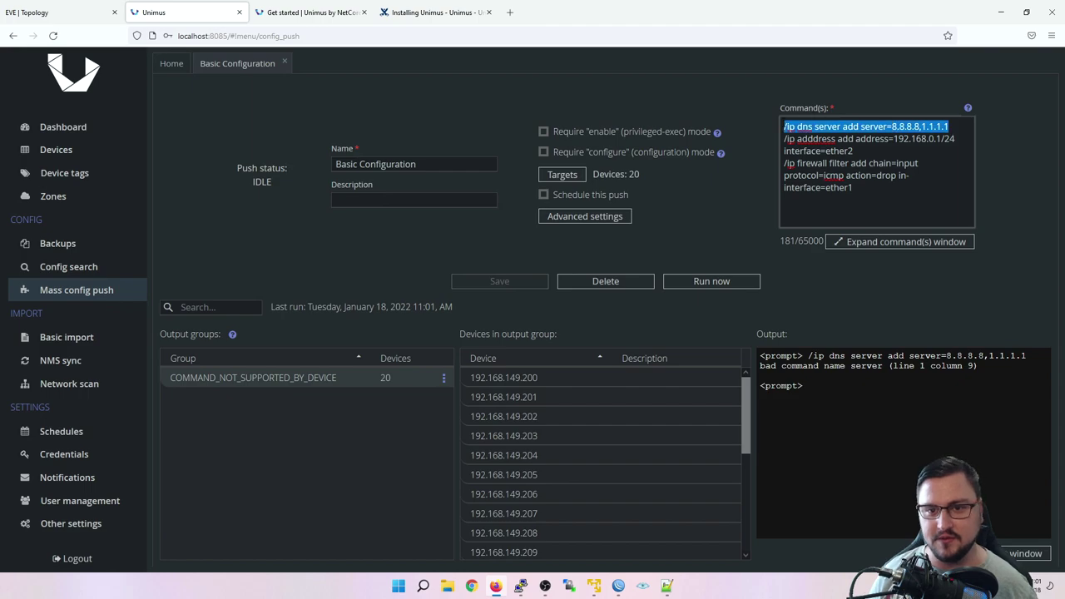
pyautogui.write('ip dns set servers=8.8.8.8,1.1.1.1')
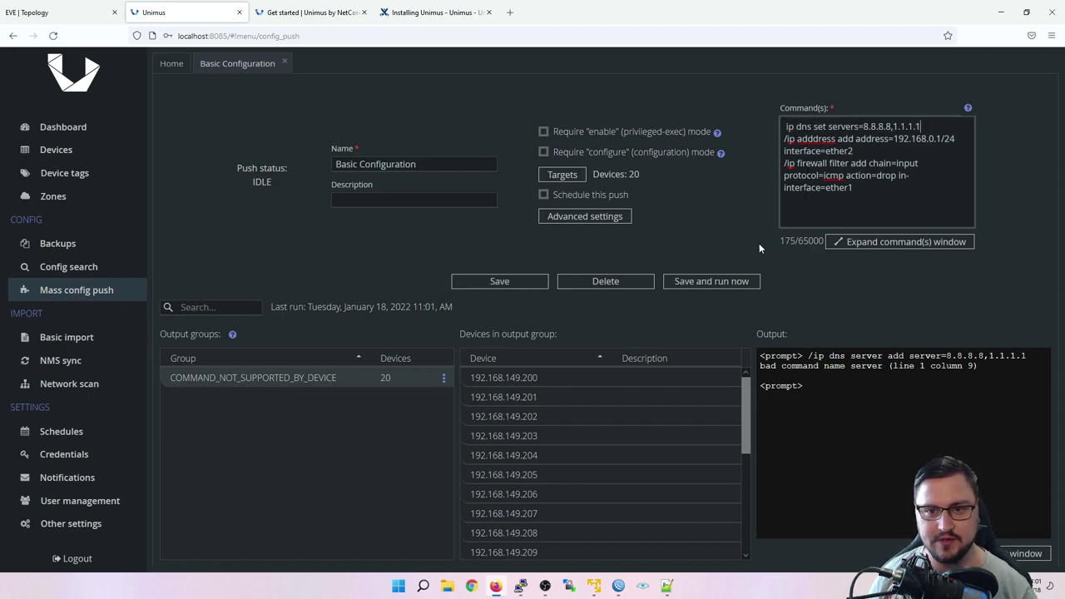
pyautogui.click(532, 279)
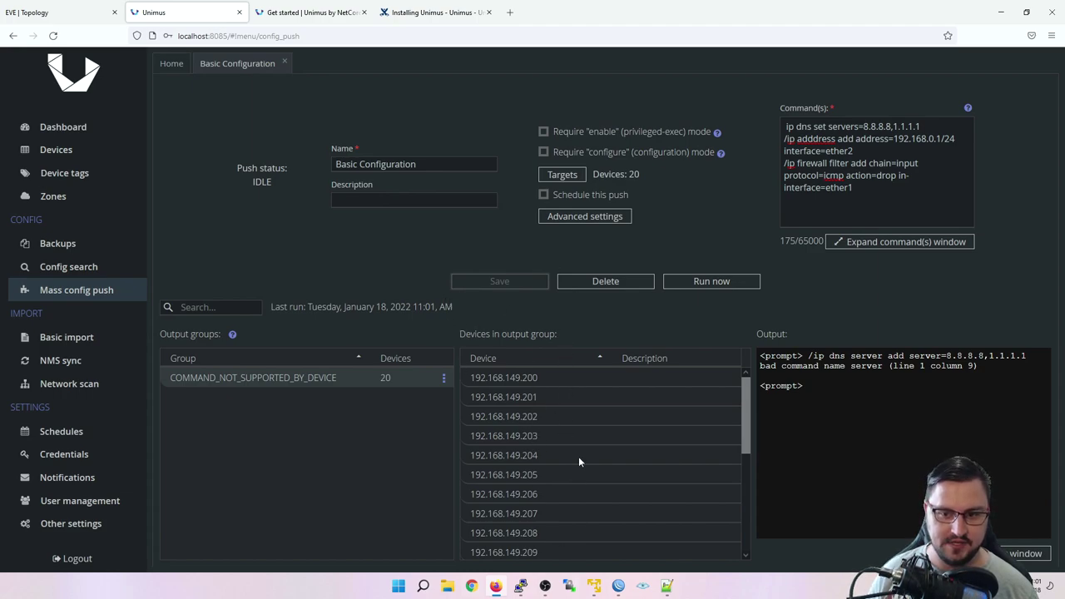
pyautogui.click(712, 281)
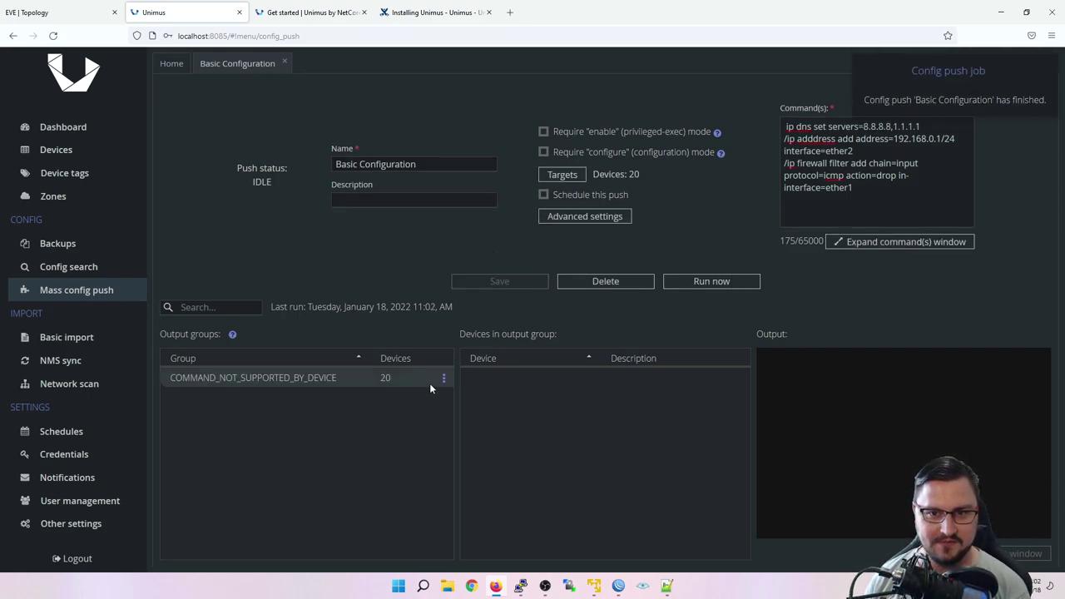
pyautogui.click(367, 382)
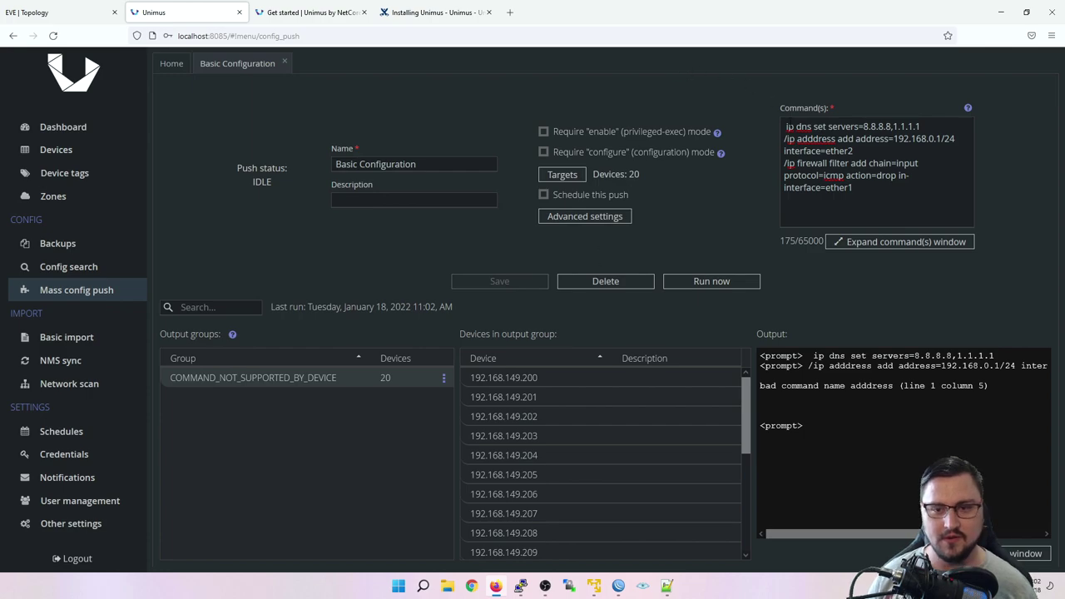
# Step: Add a leading '/' to line 1, correct 'adddress' to 'address', save and rerun the push
pyautogui.click(786, 127)
pyautogui.write('/')
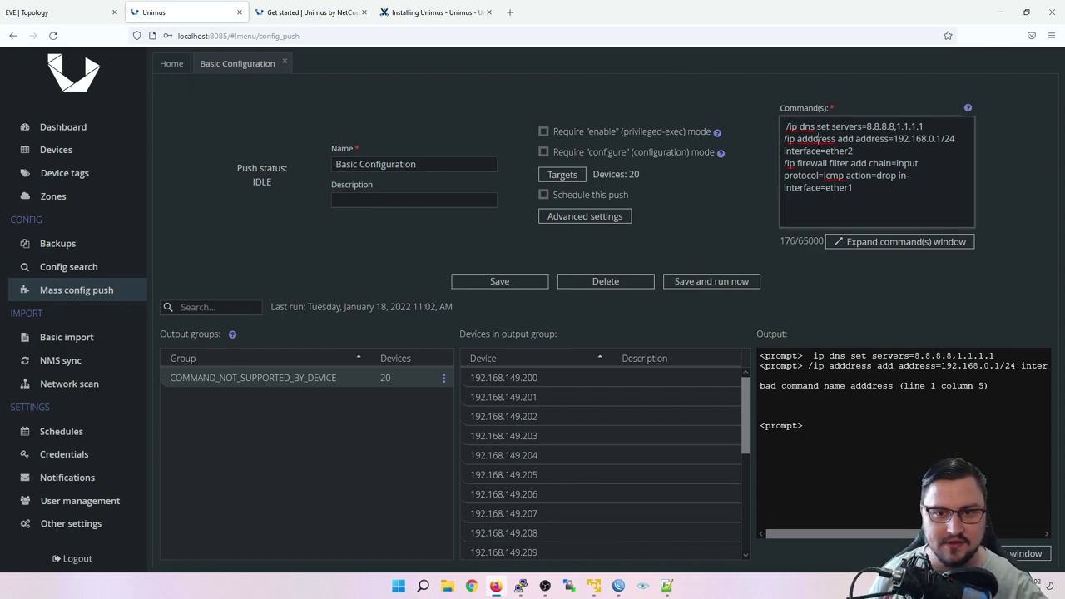
pyautogui.press('BackSpace')
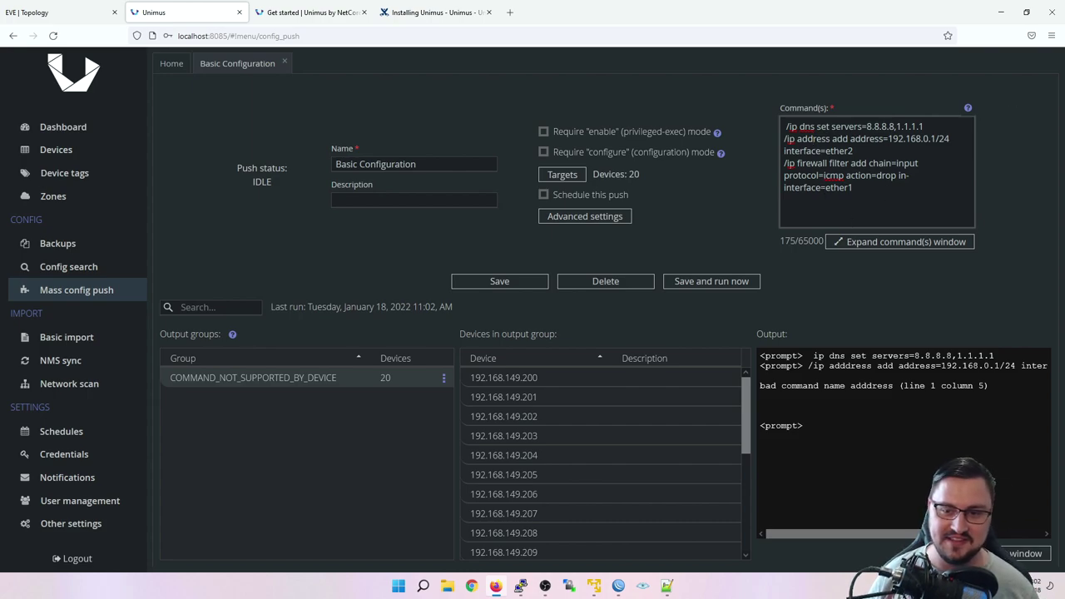
pyautogui.click(499, 282)
pyautogui.click(709, 284)
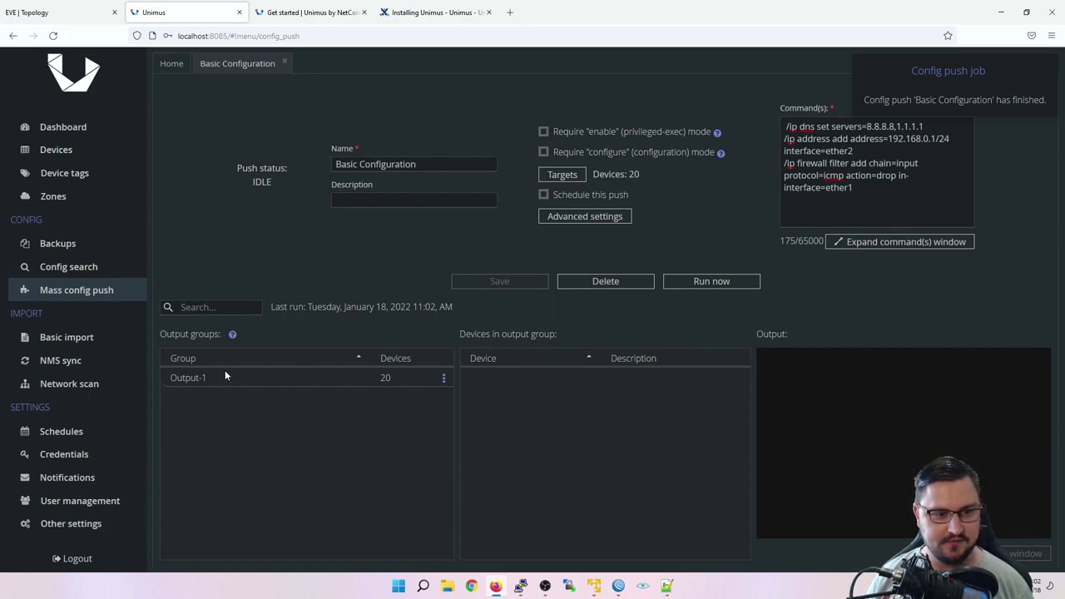
# Step: Review the commands and the Output-1 group of 20 completed devices, then open the device list
pyautogui.click(874, 203)
pyautogui.hotkey('ctrl', 'a')
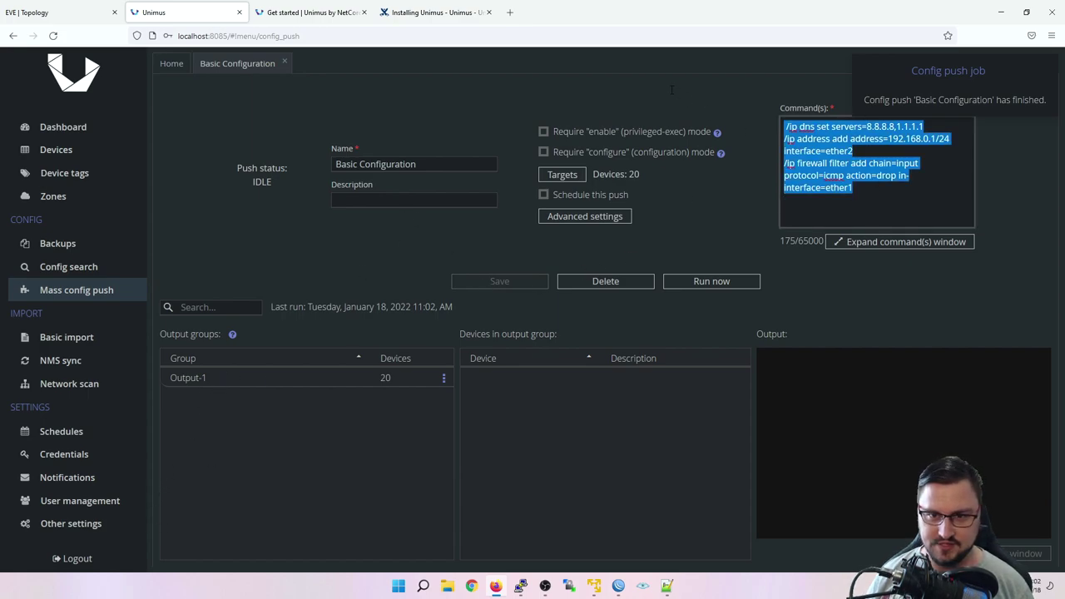
pyautogui.moveTo(919, 164); pyautogui.dragTo(784, 126)
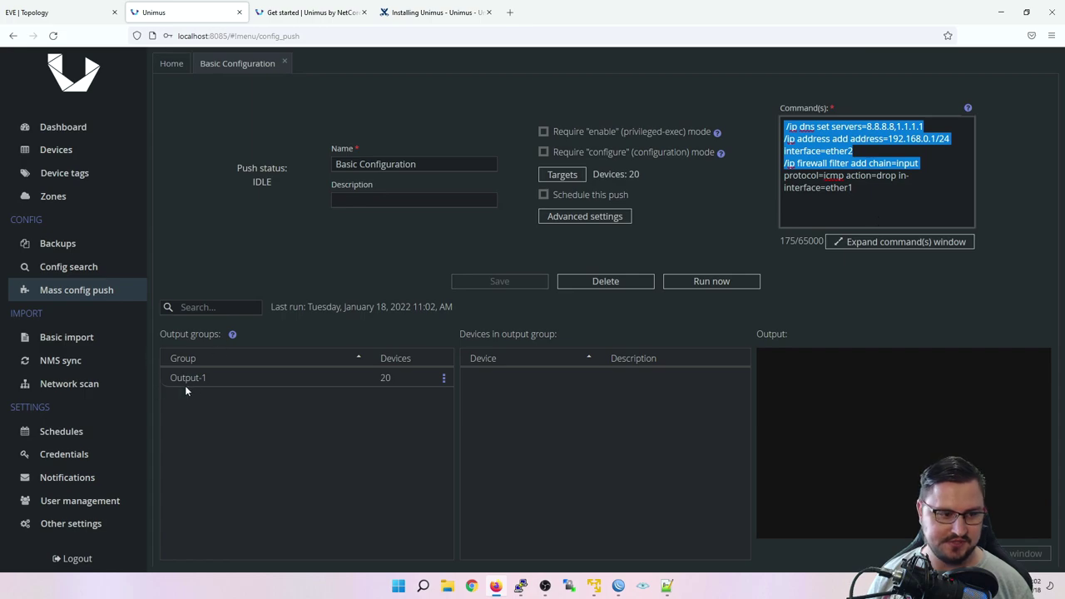
pyautogui.click(210, 380)
pyautogui.scroll(-3, 636, 441)
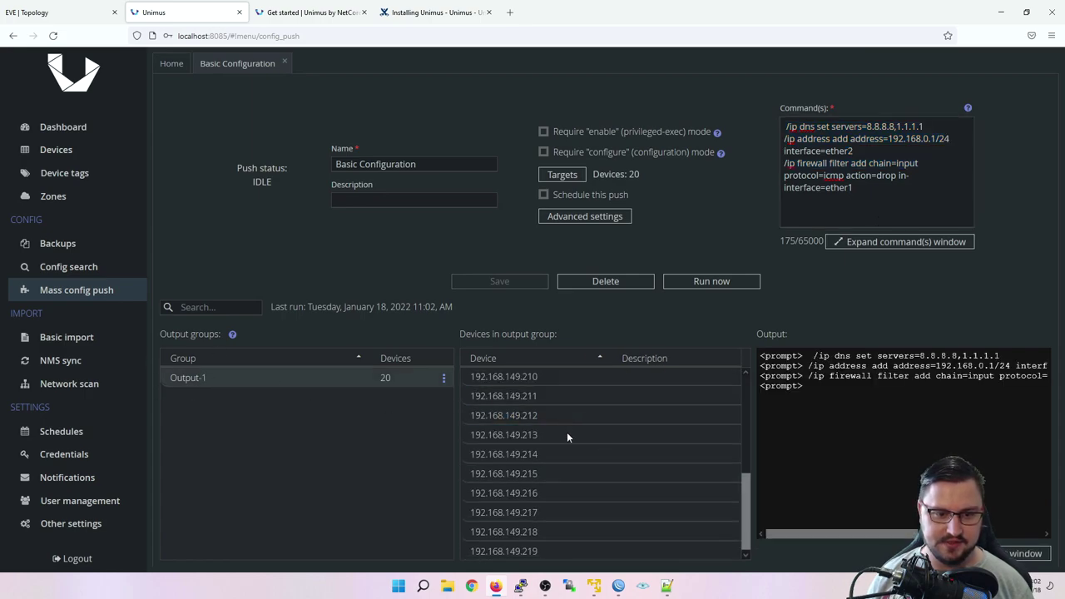
pyautogui.click(67, 126)
pyautogui.click(56, 150)
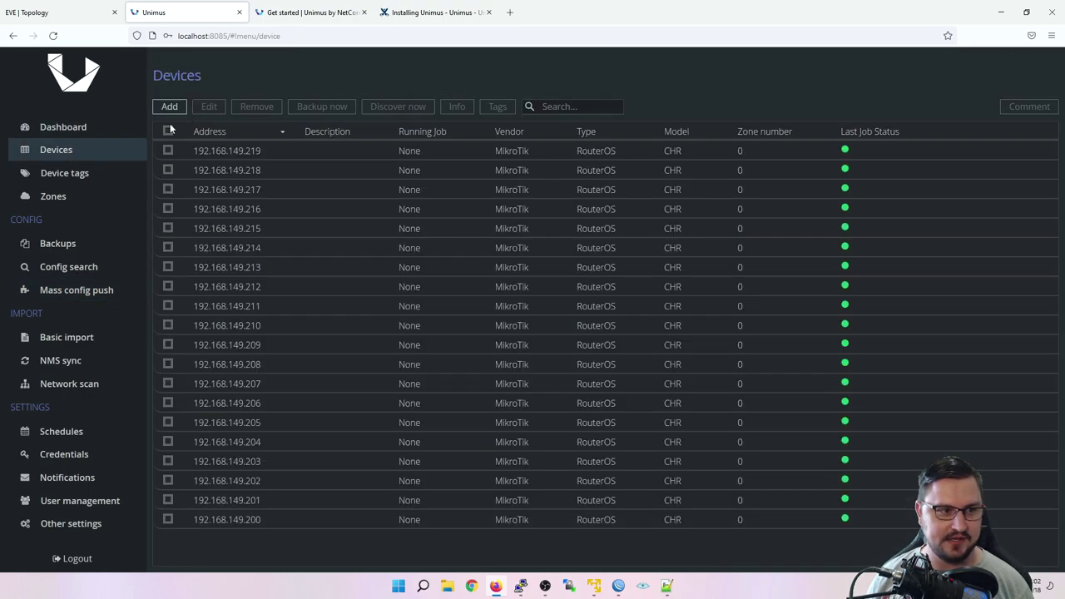
# Step: Take fresh backups of all 20 MikroTik devices
pyautogui.click(167, 130)
pyautogui.click(301, 107)
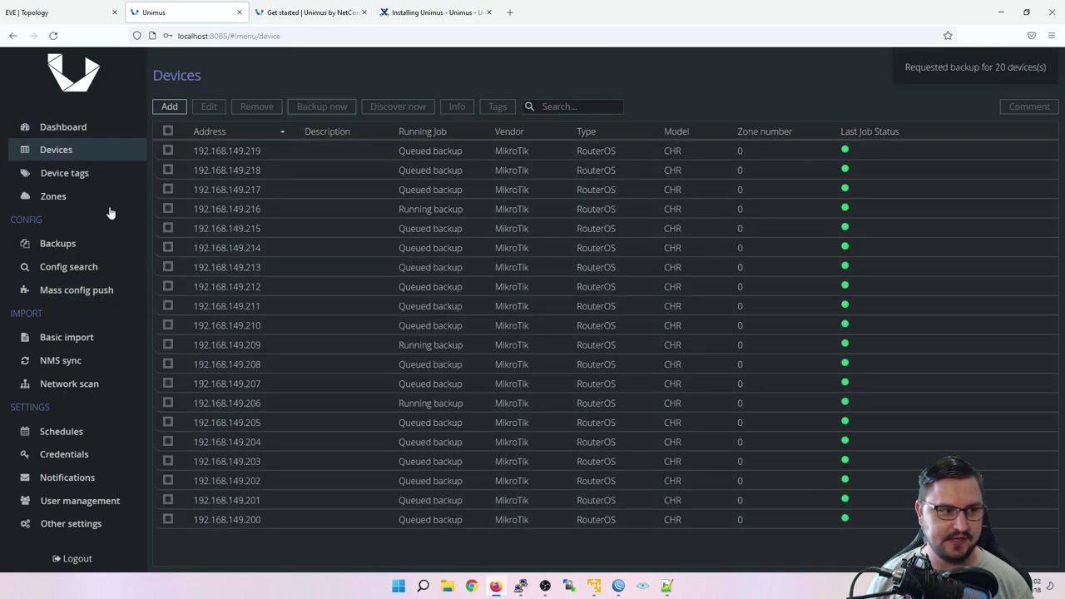
pyautogui.click(70, 245)
# Step: Diff 192.168.149.201's old and new backups, highlighting the added DNS, ether2 and firewall lines
pyautogui.scroll(-5, 235, 334)
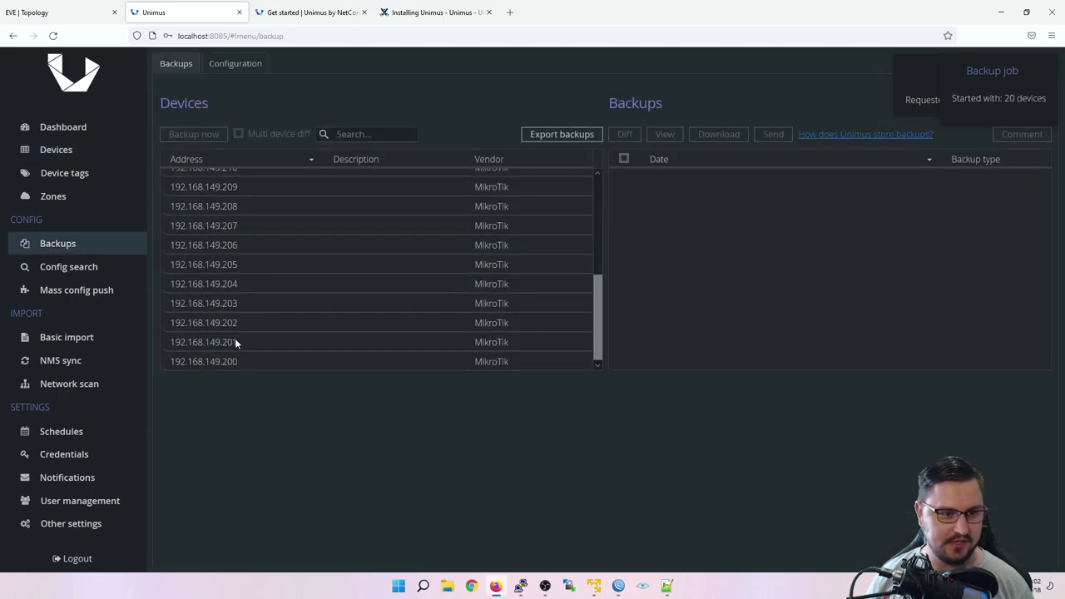
pyautogui.click(234, 337)
pyautogui.keyDown('shift'); pyautogui.click(261, 331); pyautogui.keyUp('shift')
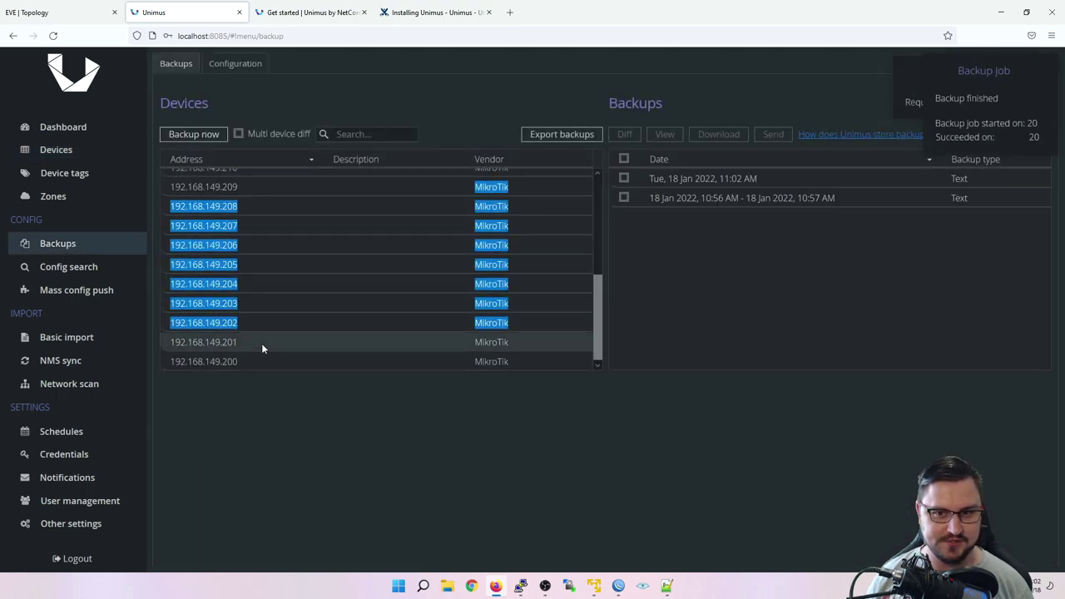
pyautogui.click(704, 285)
pyautogui.click(623, 158)
pyautogui.click(624, 134)
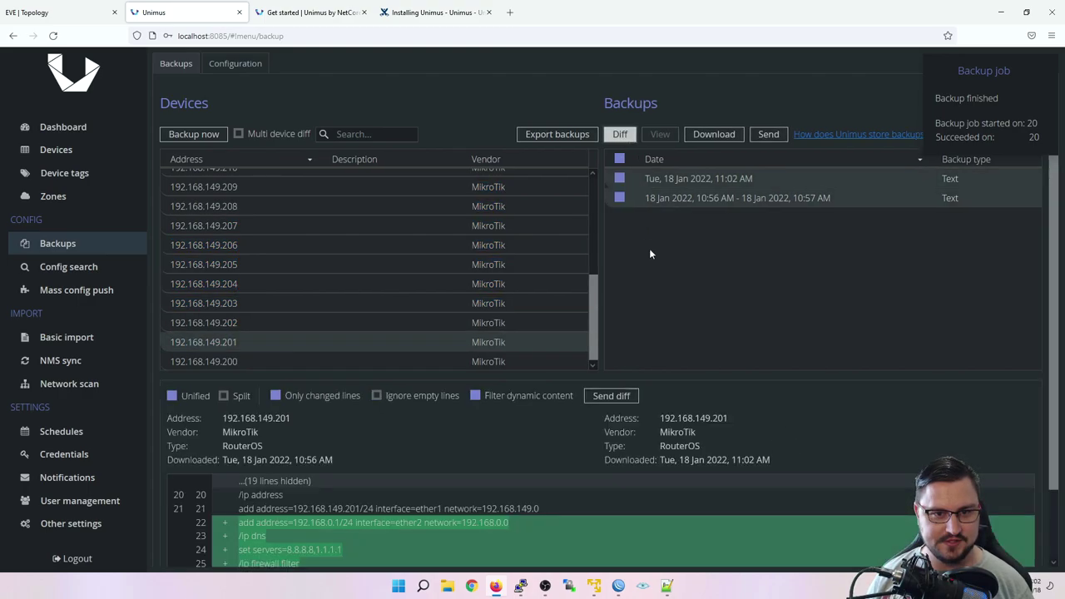
pyautogui.scroll(-2, 433, 458)
pyautogui.moveTo(556, 503); pyautogui.dragTo(225, 458)
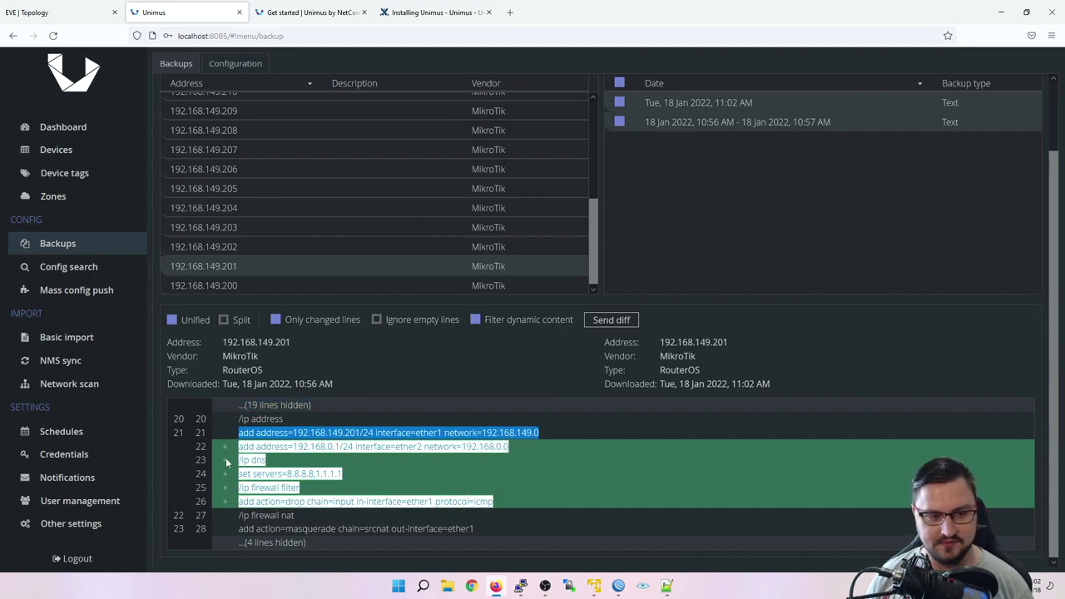
pyautogui.click(59, 12)
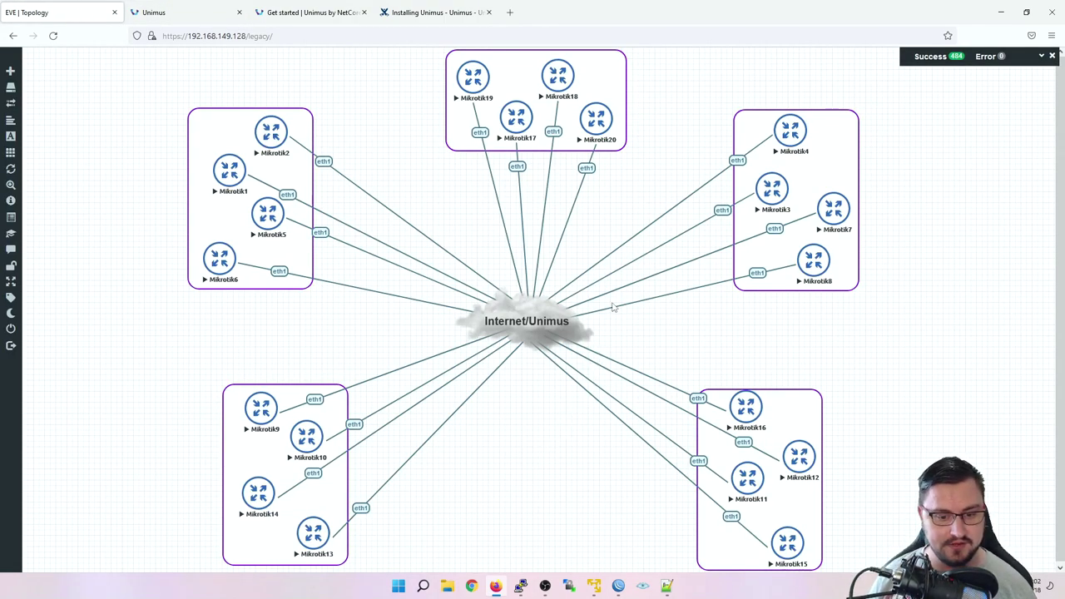
# Step: Open cmd and ping 192.168.149.200, cancelling when no replies come back
pyautogui.click(398, 586)
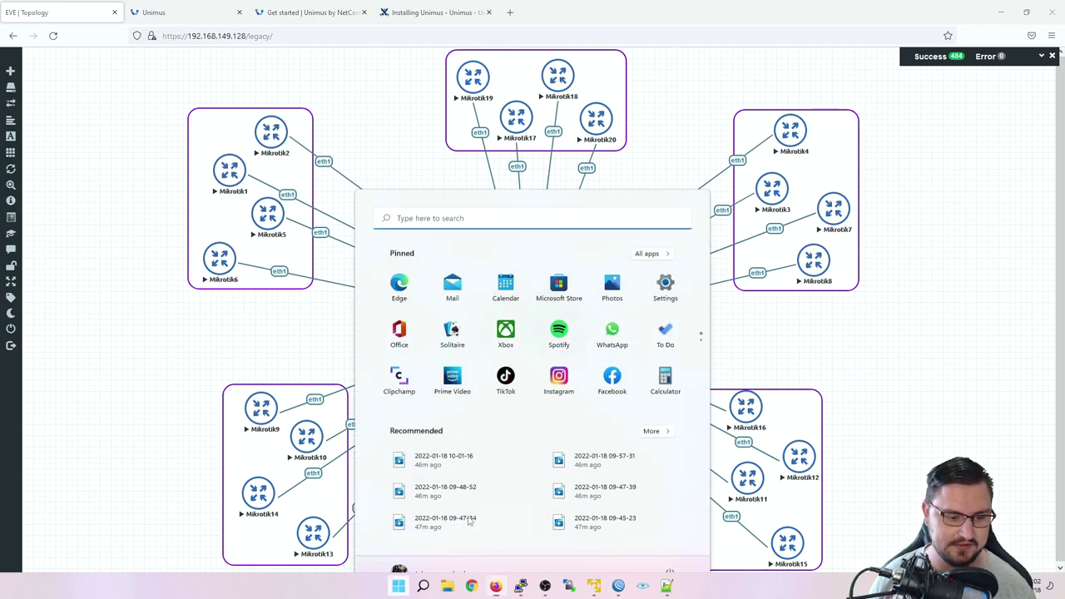
pyautogui.write('cmd')
pyautogui.press('Return')
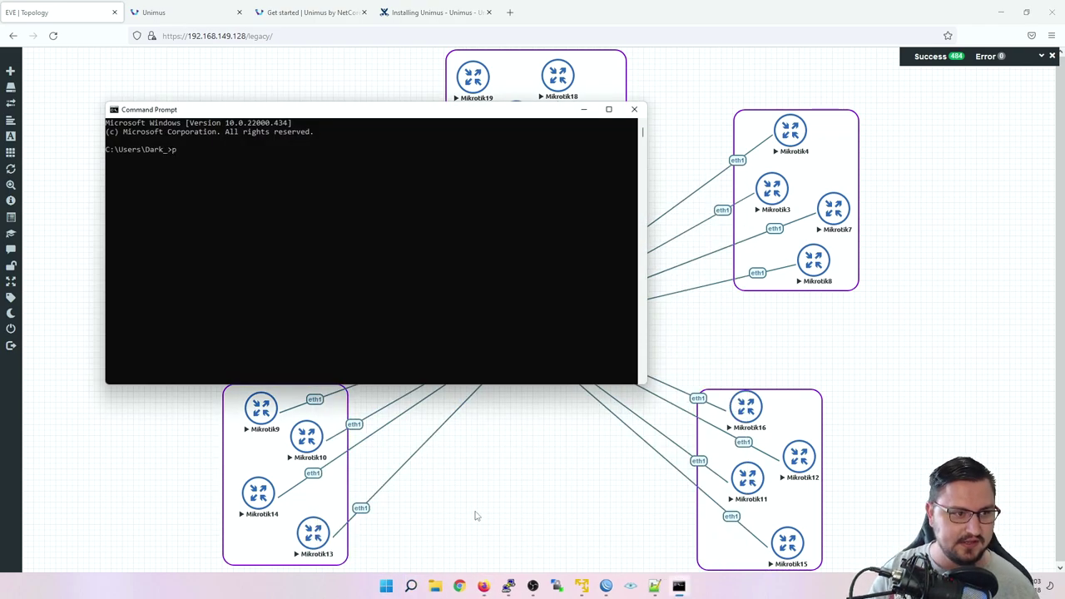
pyautogui.write('ping 192.168.')
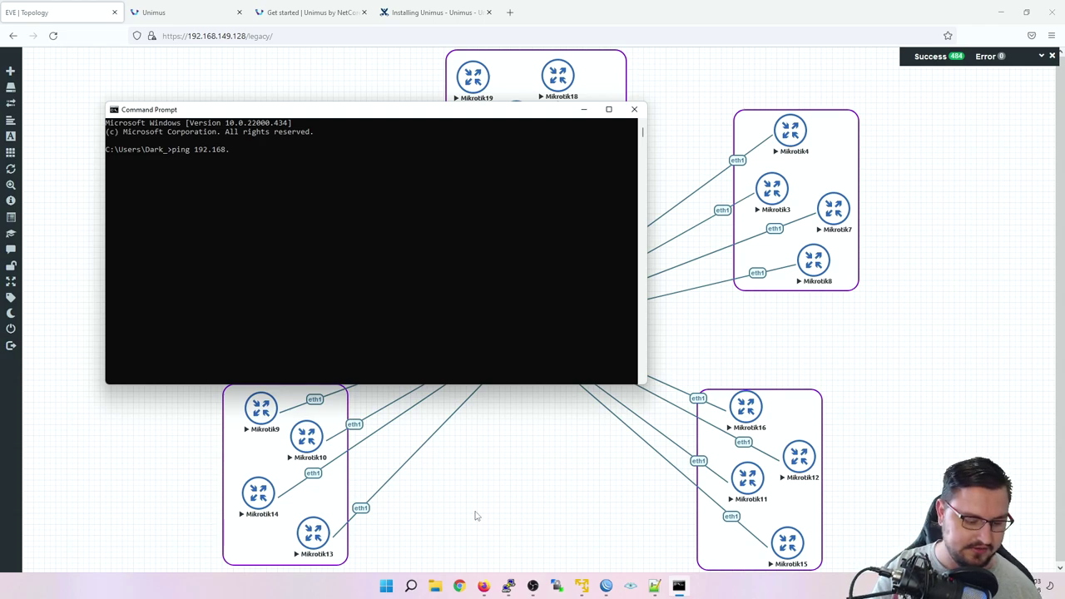
pyautogui.write('149.200')
pyautogui.press('Return')
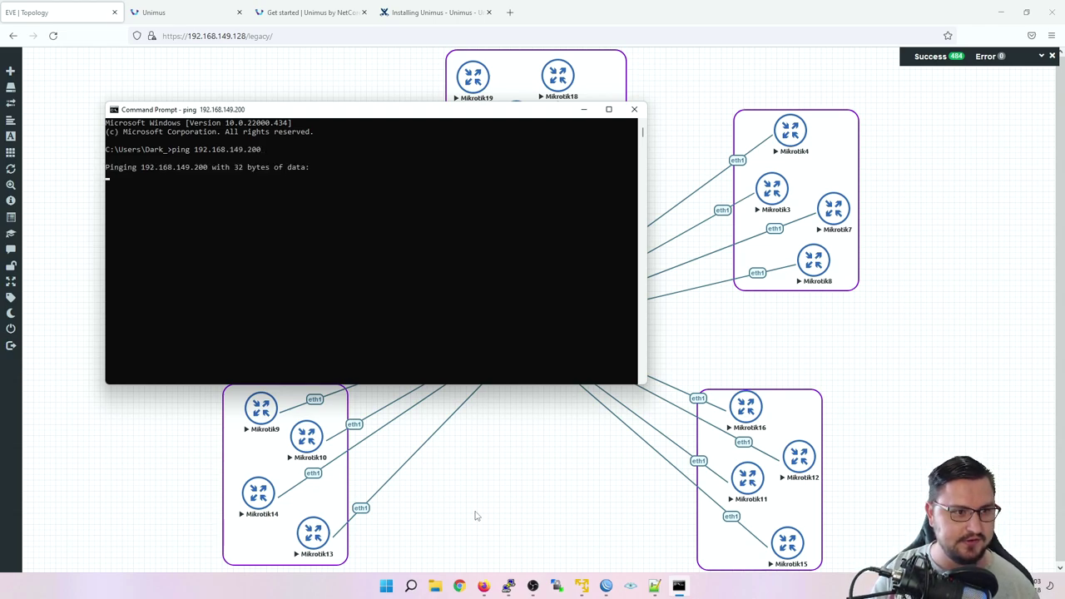
pyautogui.hotkey('ctrl', 'c')
# Step: Ping 192.168.149.201 and cancel after it also gets no replies
pyautogui.press('Up')
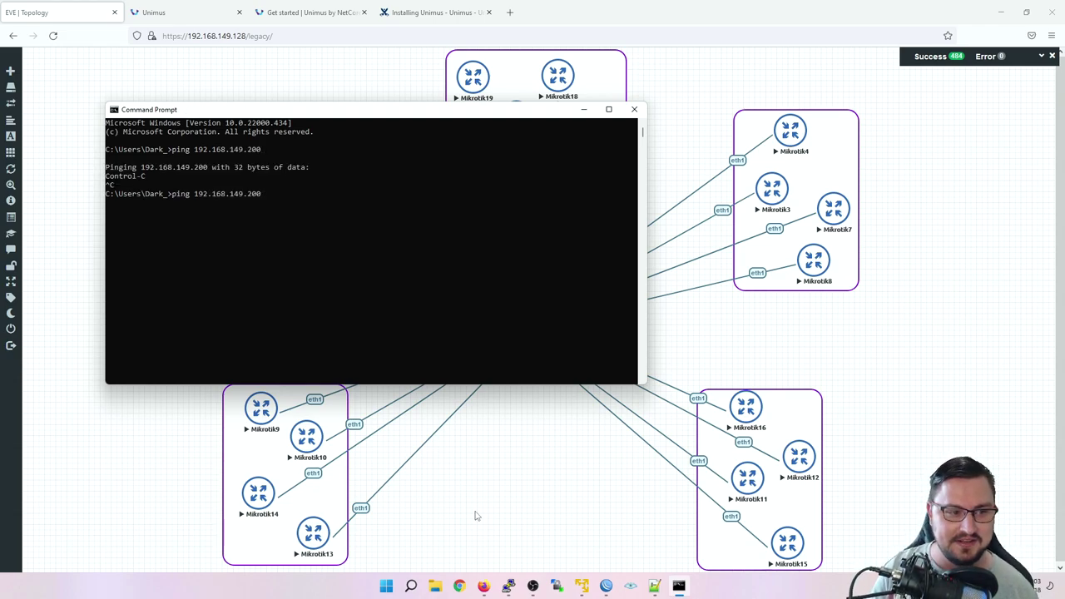
pyautogui.press('BackSpace')
pyautogui.write('1')
pyautogui.press('Return')
pyautogui.hotkey('ctrl', 'c')
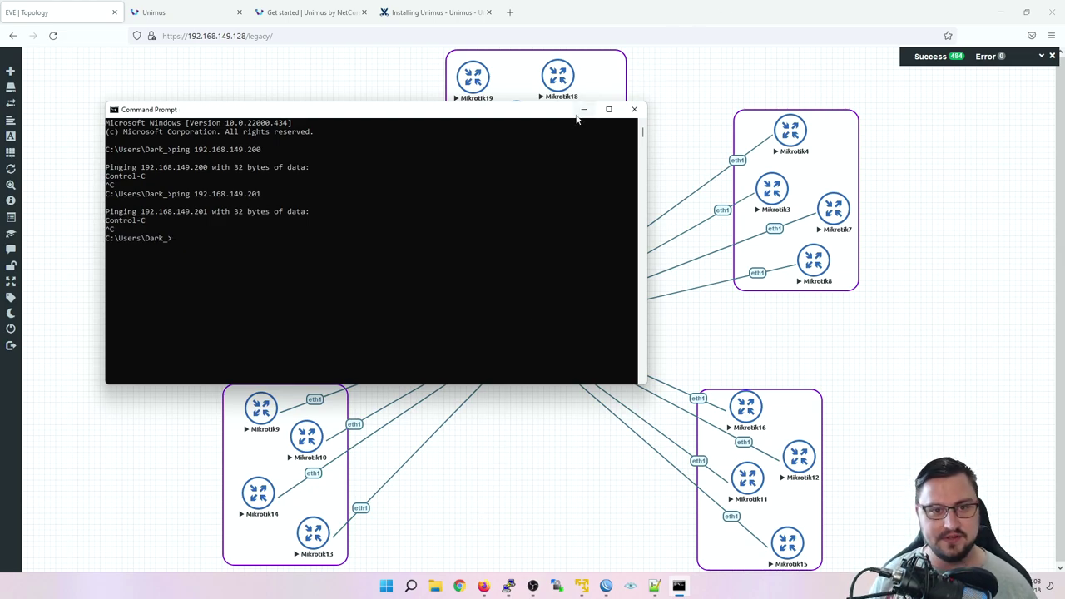
pyautogui.click(582, 110)
# Step: Open Mikrotik17's telnet console in PuTTY and log in as admin
pyautogui.click(523, 122)
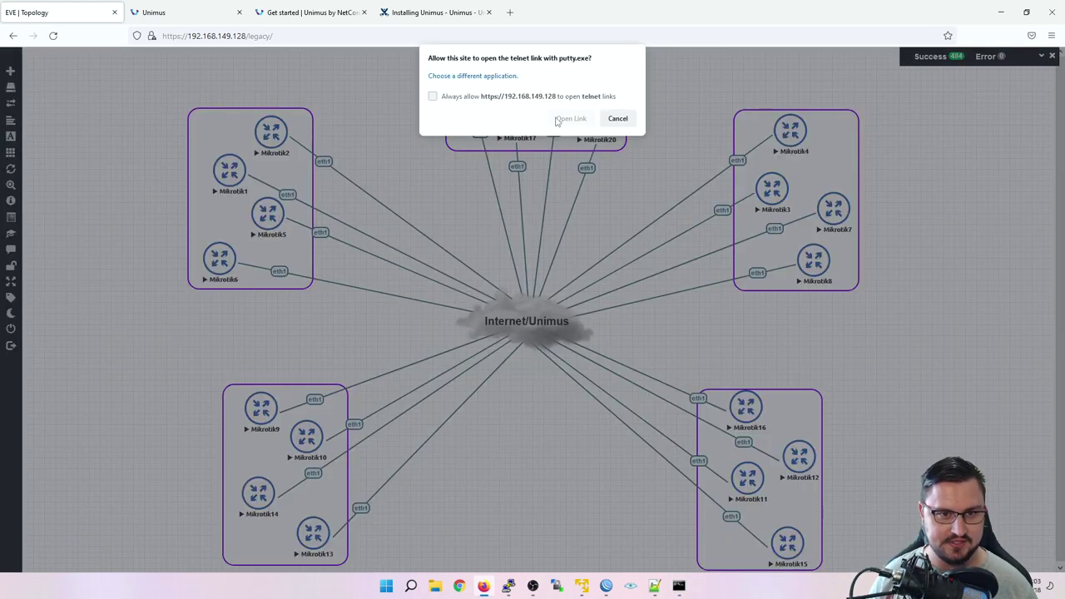
pyautogui.click(557, 121)
pyautogui.write('a')
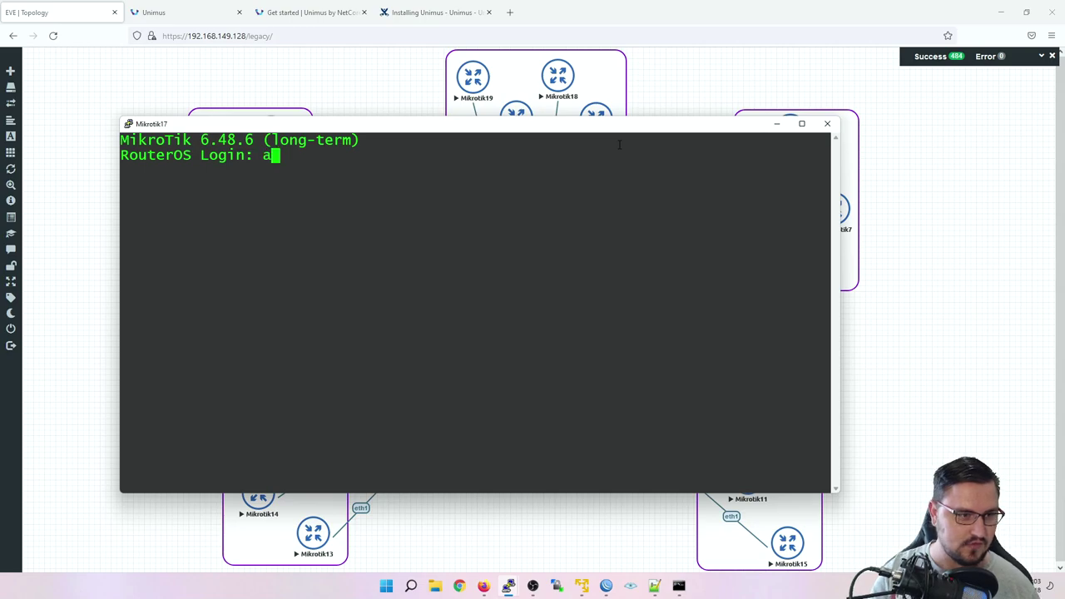
pyautogui.write('dmin')
pyautogui.press('Return')
pyautogui.press('Return')
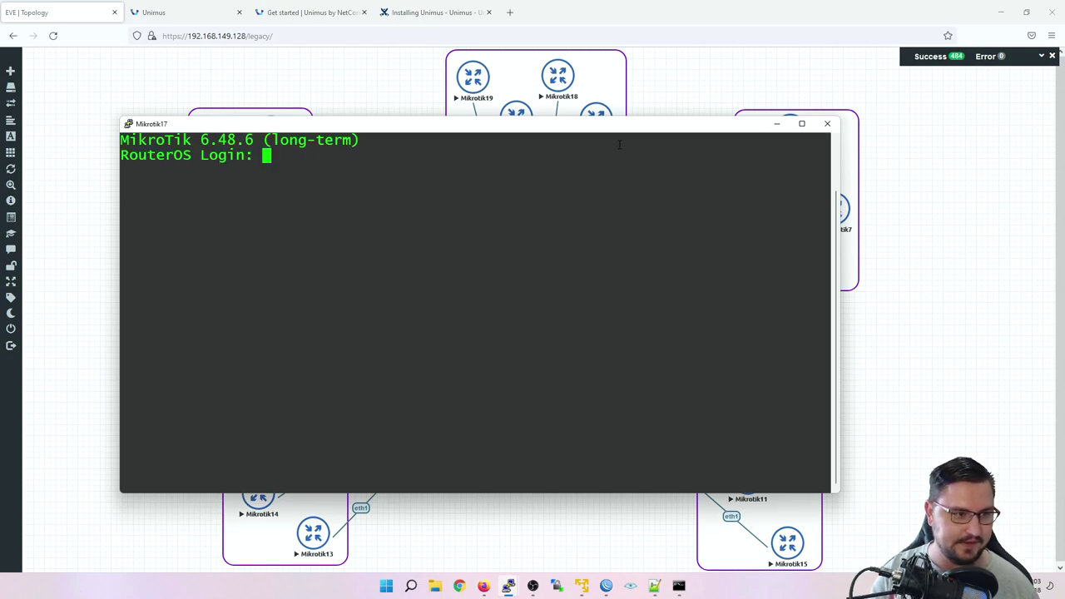
pyautogui.write('admin')
pyautogui.press('Return')
pyautogui.press('Return')
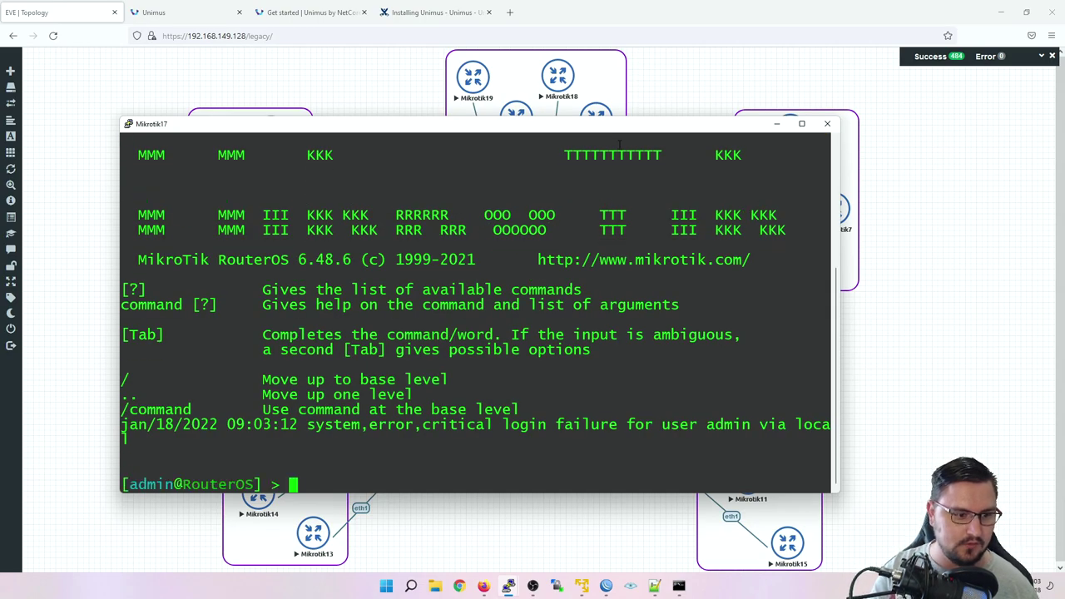
# Step: Run export and highlight the new ether2 address, DNS and ICMP-drop lines
pyautogui.write('ip')
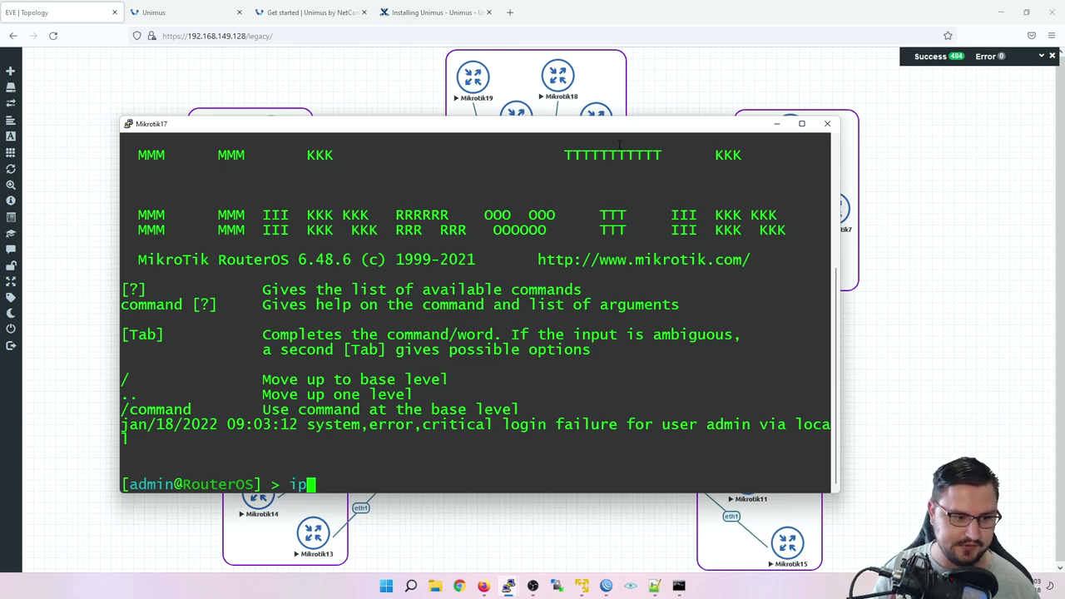
pyautogui.press('BackSpace')
pyautogui.press('BackSpace')
pyautogui.write('export')
pyautogui.press('Return')
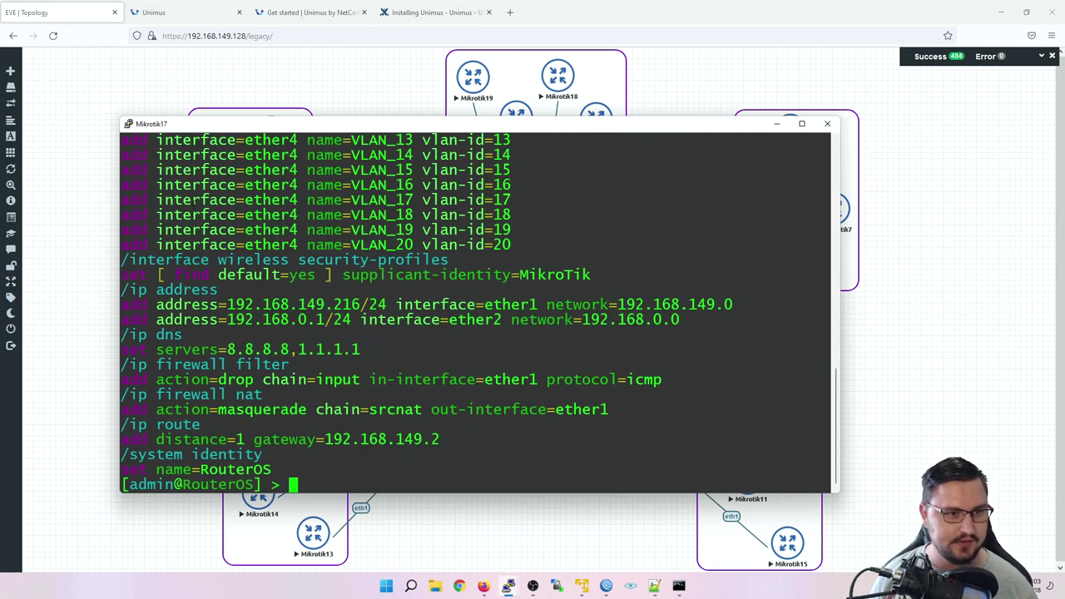
pyautogui.doubleClick(220, 119)
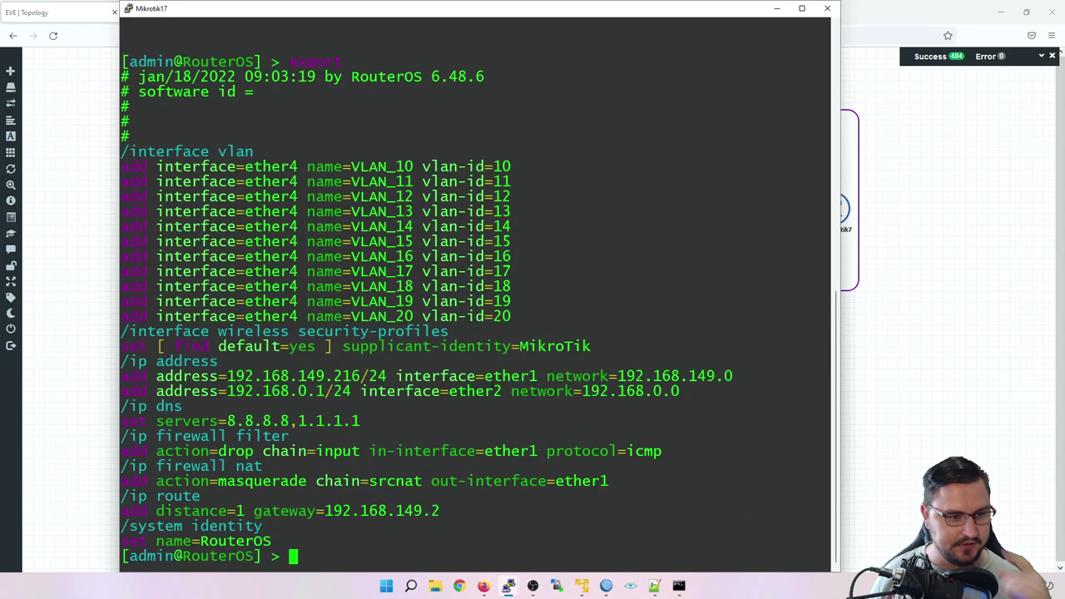
pyautogui.moveTo(484, 391); pyautogui.dragTo(115, 404)
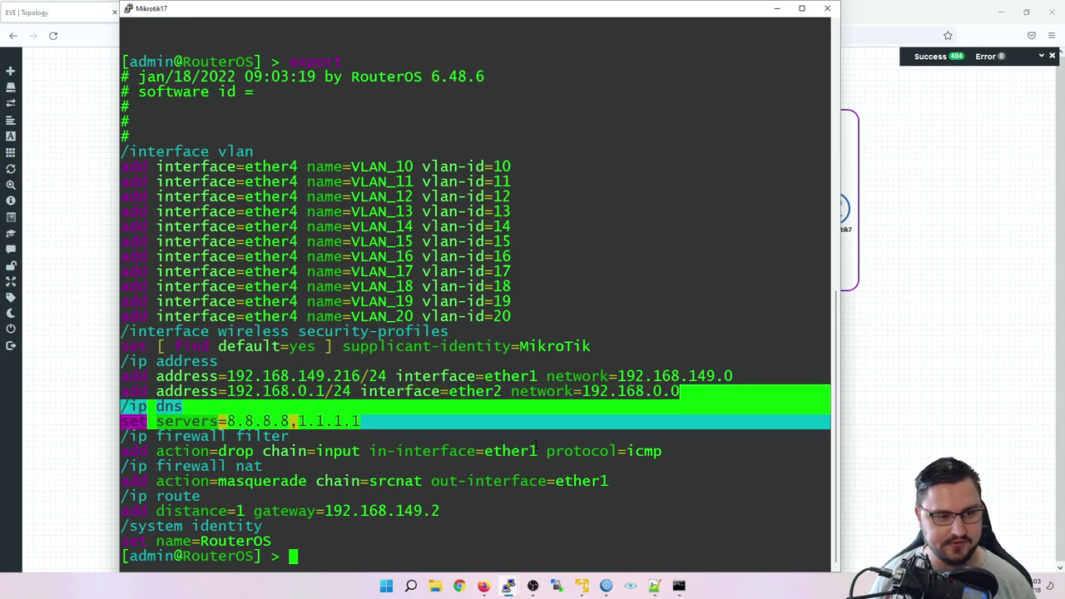
pyautogui.moveTo(657, 454); pyautogui.dragTo(680, 391)
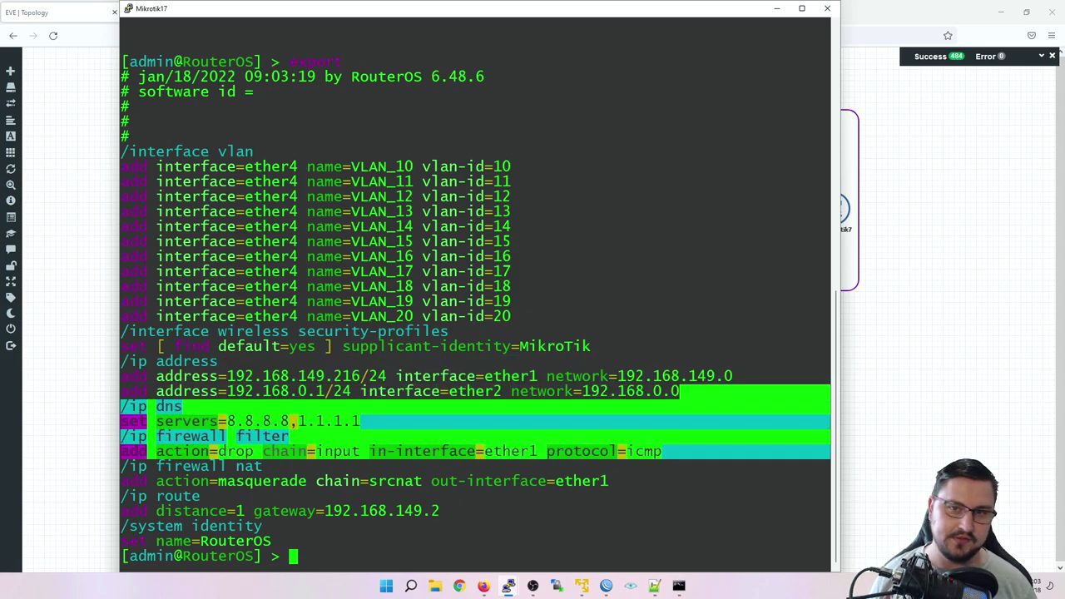
pyautogui.moveTo(749, 9); pyautogui.dragTo(690, 25)
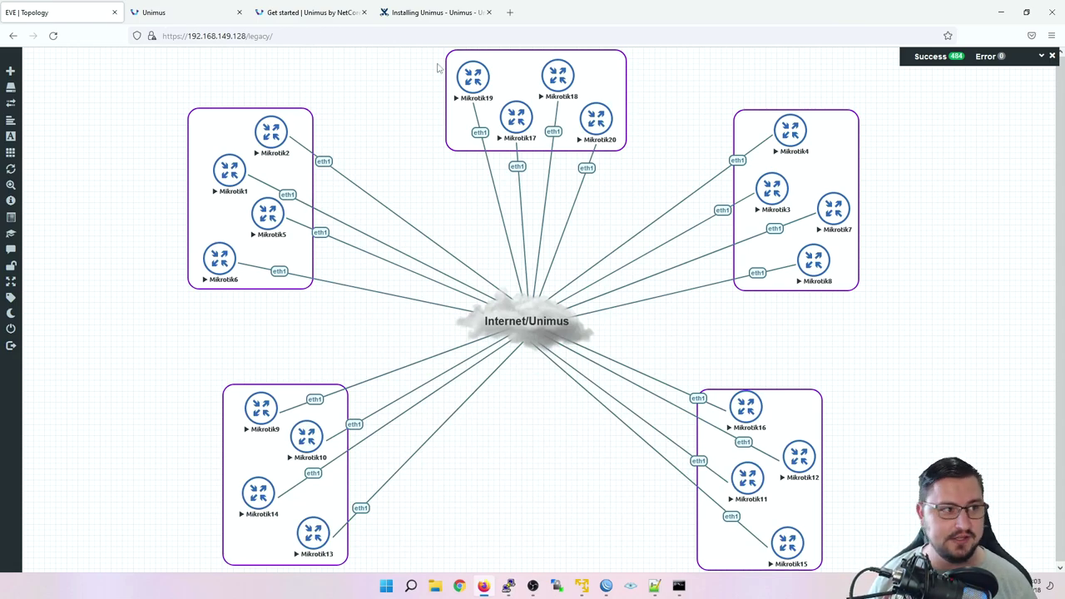
# Step: Back in Unimus, reopen the Basic Configuration push with its three commands and 20-device Output-1 group
pyautogui.click(166, 12)
pyautogui.scroll(-1, 258, 236)
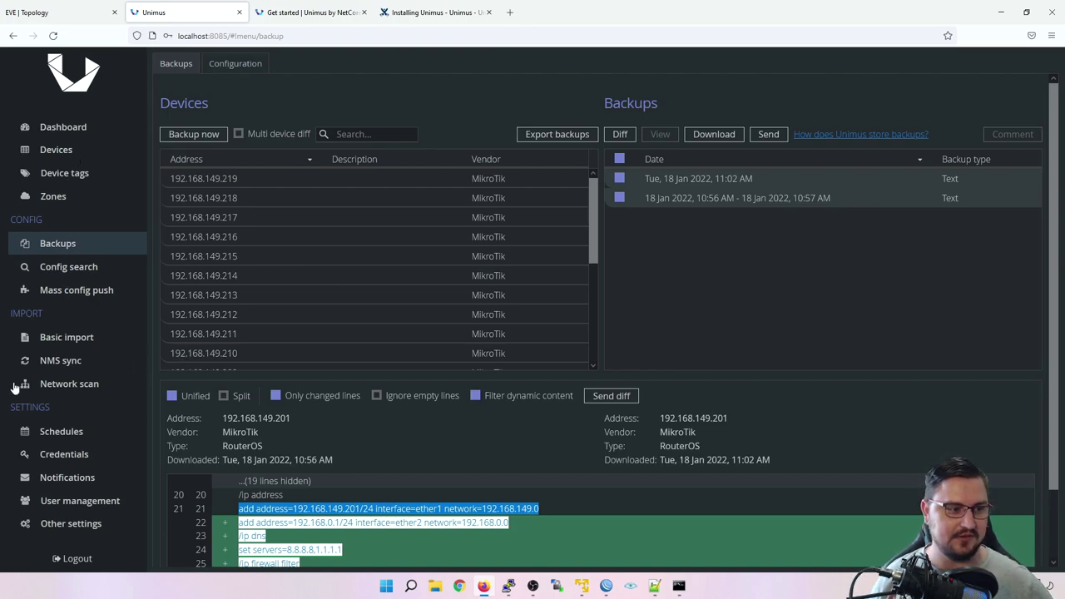
pyautogui.click(44, 391)
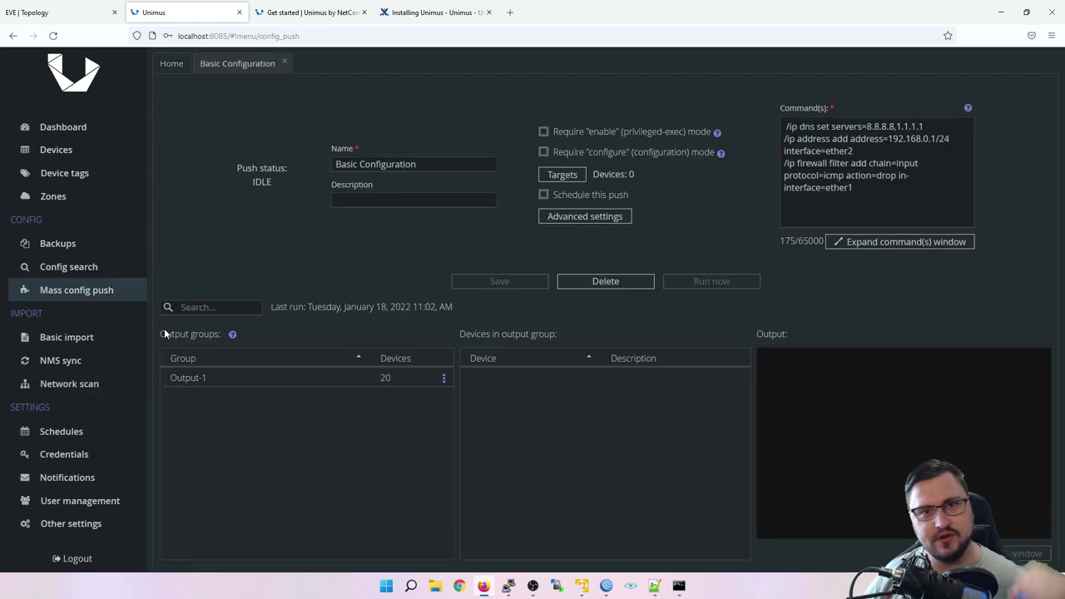